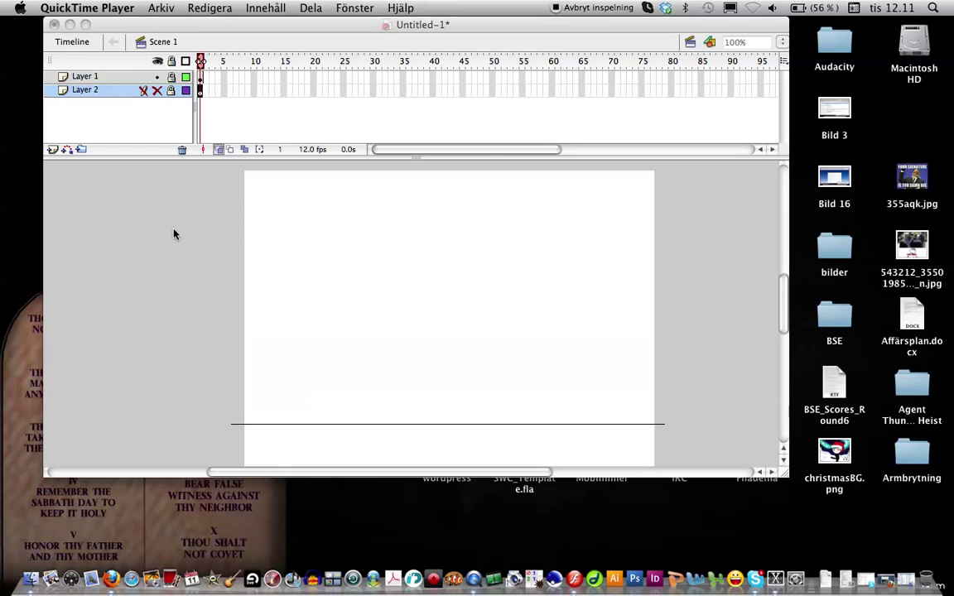
- Show the hidden Layer 2 containing the topic list and add a new layer above Layer 1
{"action": "left_click", "coordinate": [156, 90]}
{"action": "left_click", "coordinate": [157, 89]}
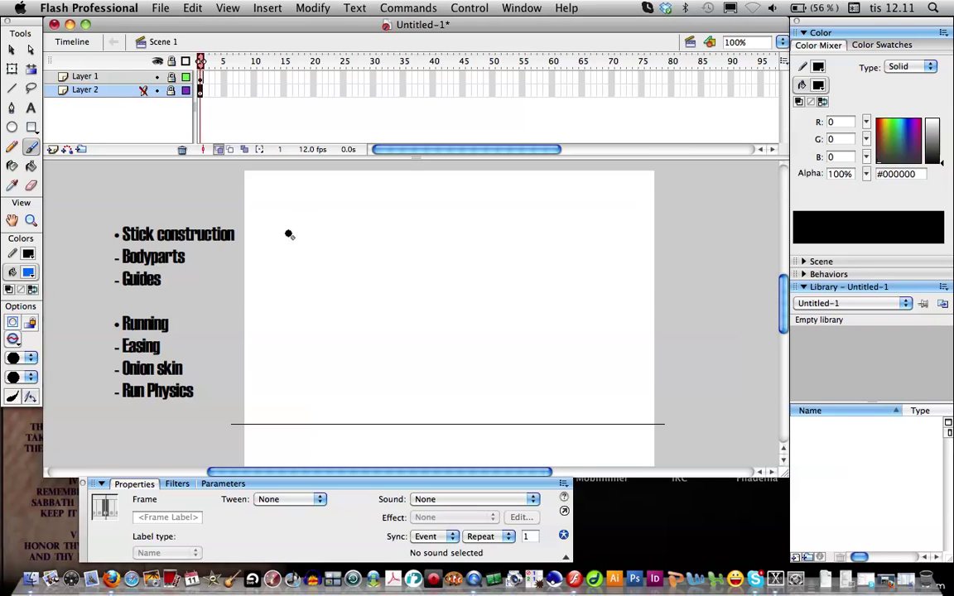
{"action": "left_click", "coordinate": [112, 76]}
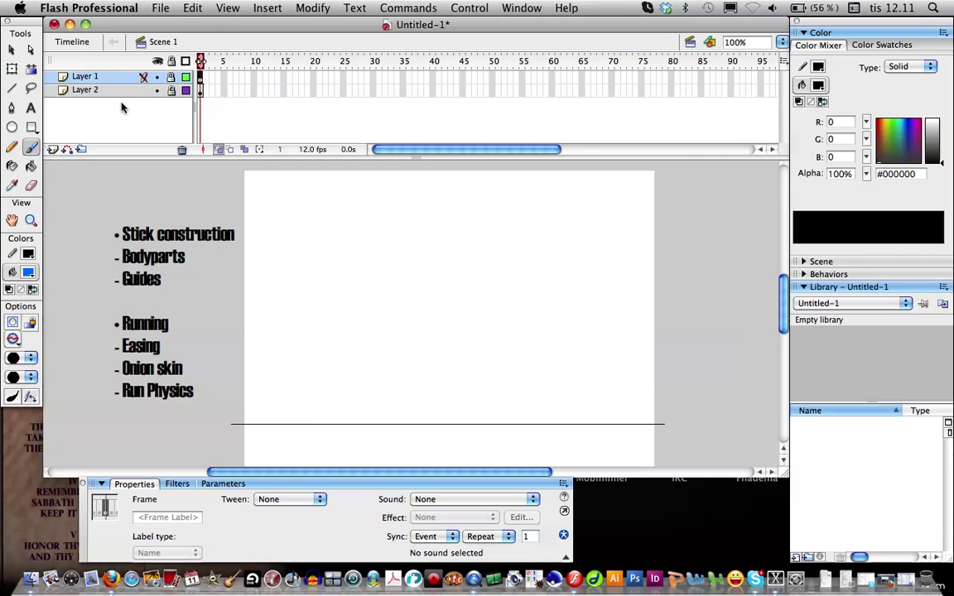
{"action": "left_click", "coordinate": [52, 149]}
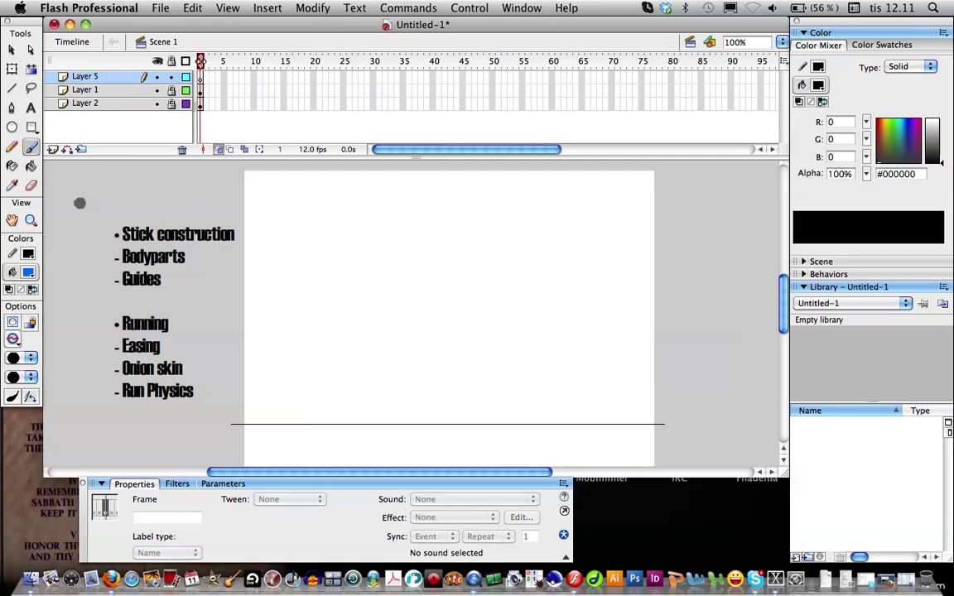
- Set the Brush tool's fill colour to blue (#0000FF) for drawing on the new layer
{"action": "left_click", "coordinate": [31, 219]}
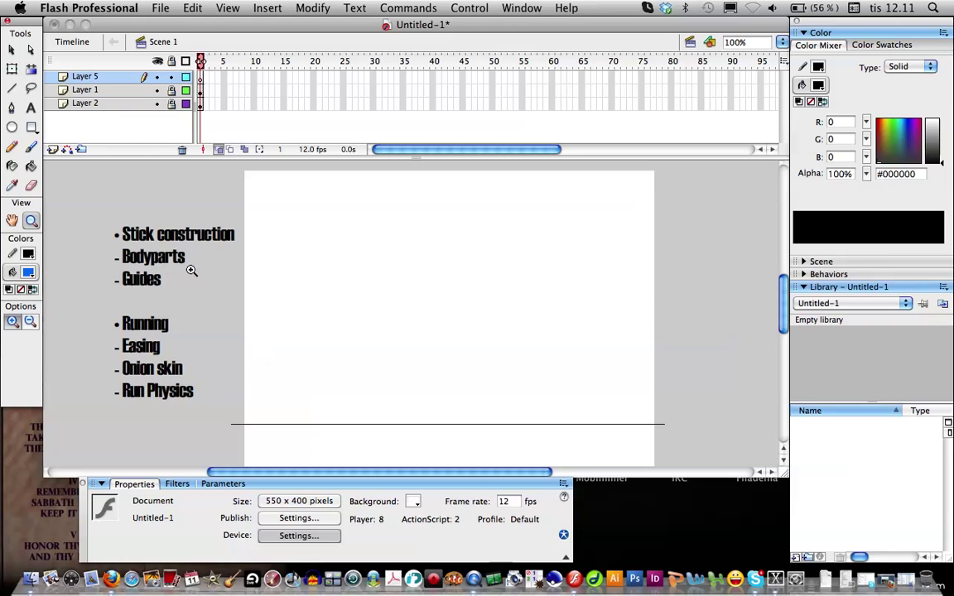
{"action": "left_click", "coordinate": [33, 149]}
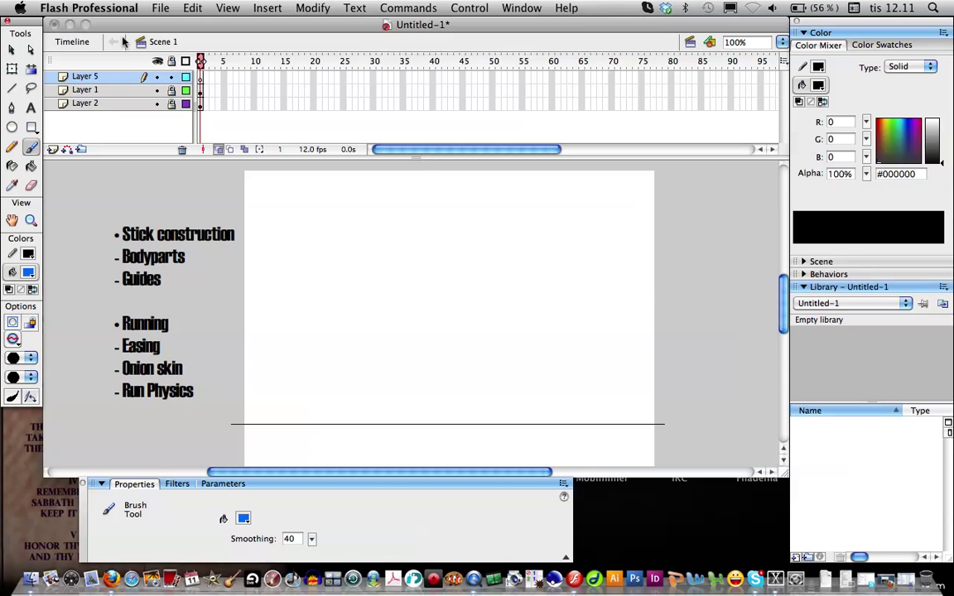
{"action": "left_click", "coordinate": [30, 221]}
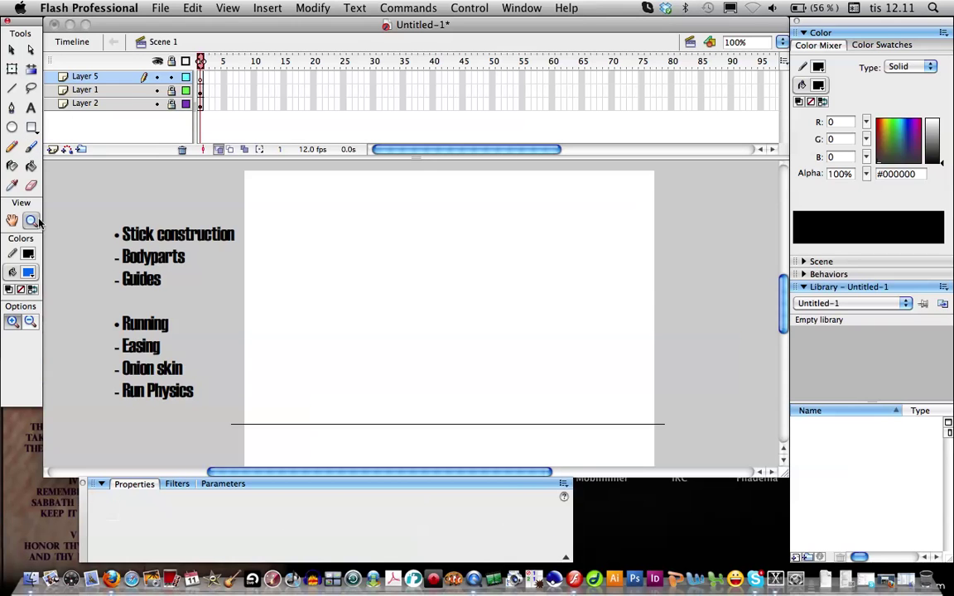
{"action": "left_click", "coordinate": [306, 388]}
{"action": "left_click", "coordinate": [32, 146]}
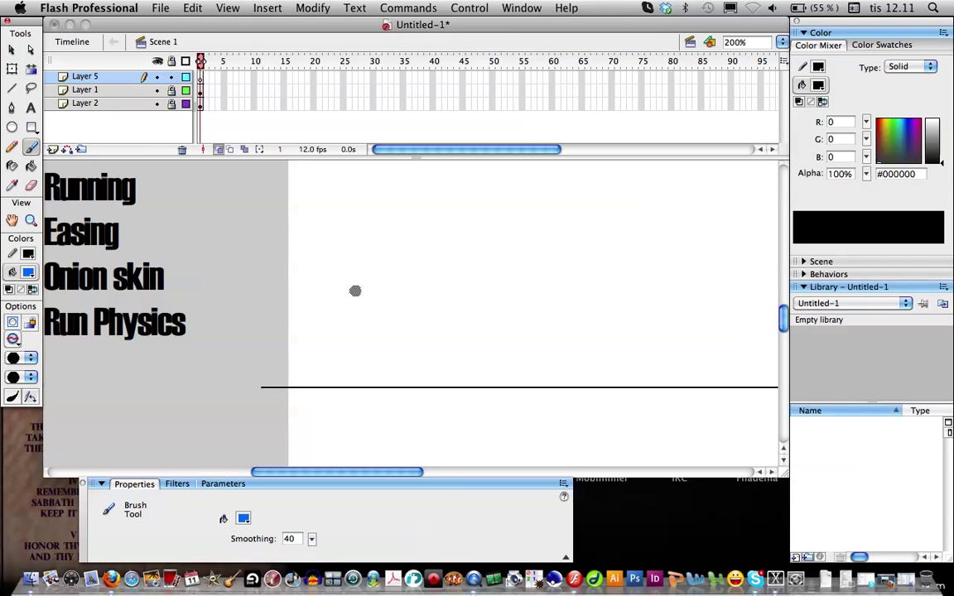
{"action": "left_click", "coordinate": [28, 272]}
{"action": "left_click", "coordinate": [44, 361]}
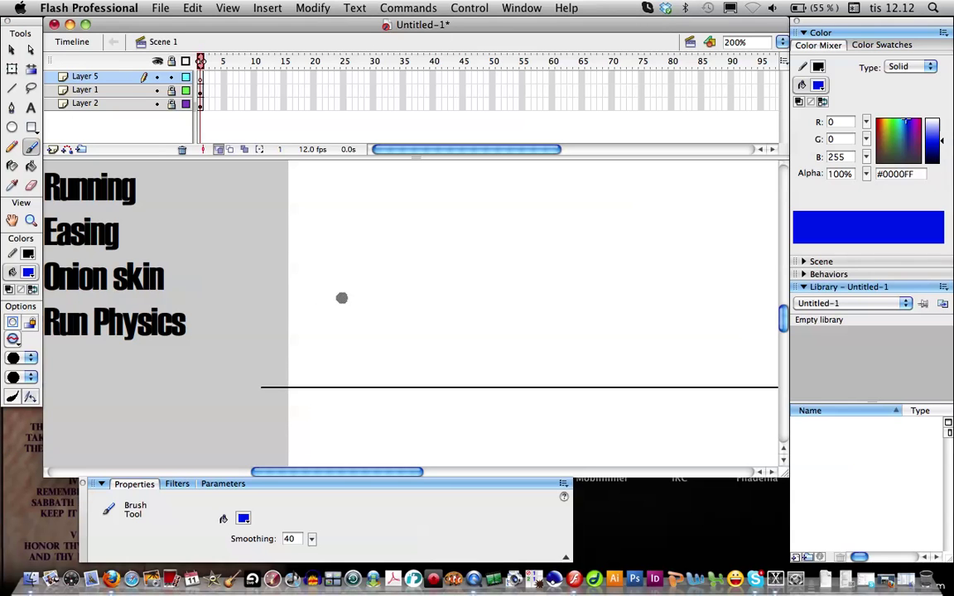
{"action": "left_click_drag", "start_coordinate": [343, 286], "coordinate": [351, 382]}
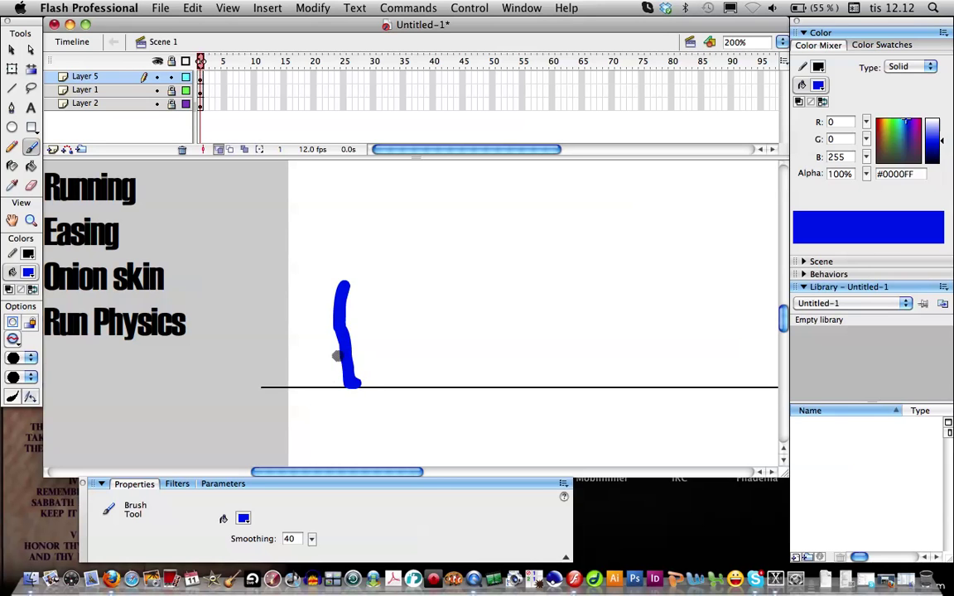
{"action": "key", "text": "super+z"}
{"action": "key", "text": "super+z"}
{"action": "left_click_drag", "start_coordinate": [339, 329], "coordinate": [350, 382]}
{"action": "left_click_drag", "start_coordinate": [341, 318], "coordinate": [325, 381]}
{"action": "key", "text": "super+z"}
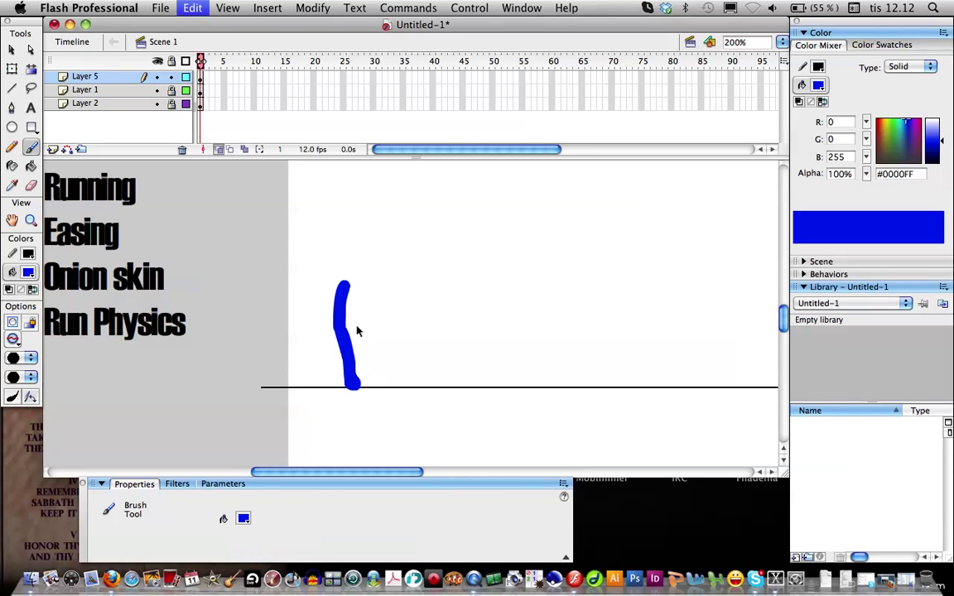
{"action": "key", "text": "super+z"}
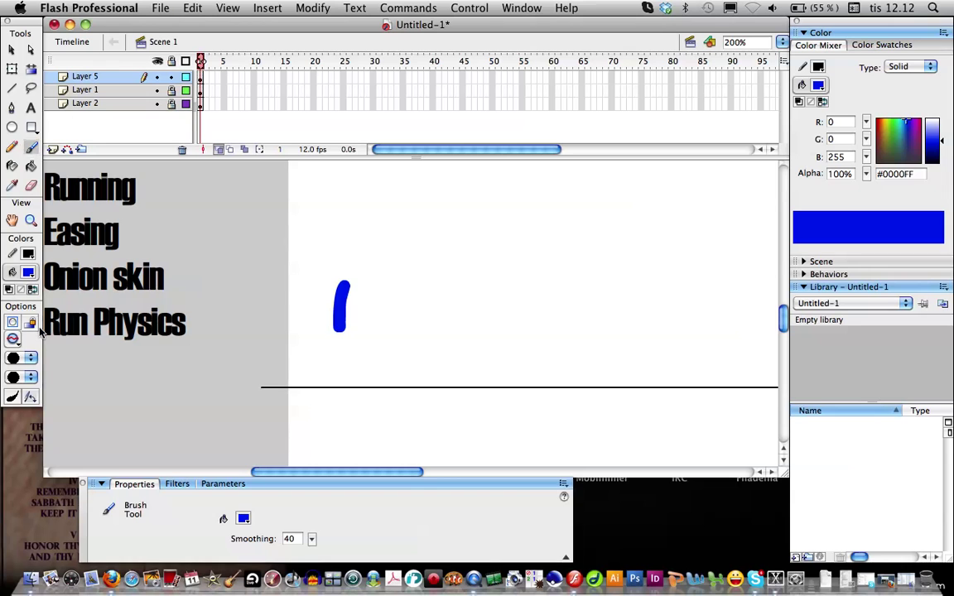
{"action": "key", "text": "super+z"}
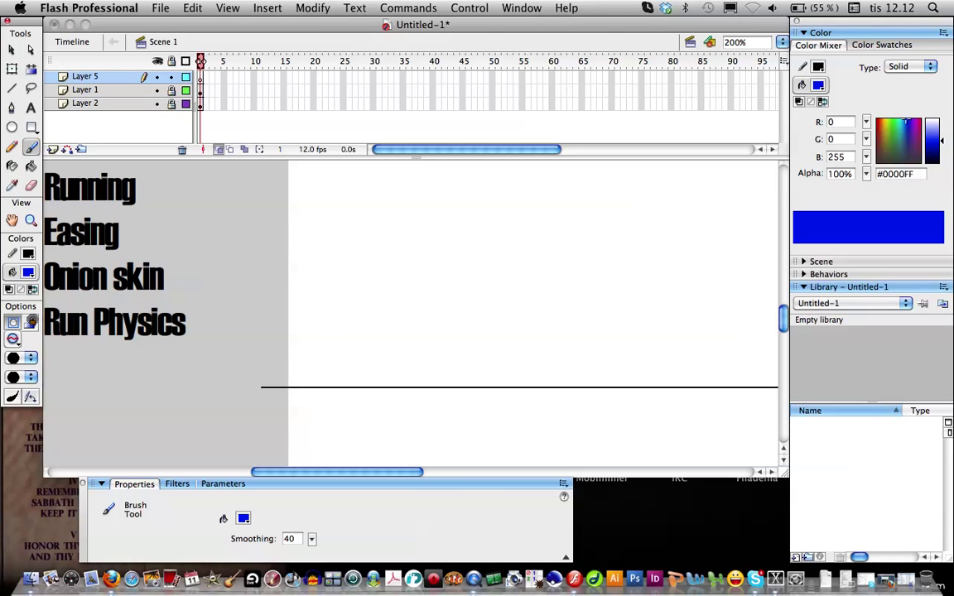
- Paint the stick figure's torso, about 38 px tall, and two legs reaching the ground line as separate drawing objects
{"action": "mouse_move", "coordinate": [356, 286]}
{"action": "left_mouse_down"}
{"action": "mouse_move", "coordinate": [348, 336]}
{"action": "mouse_move", "coordinate": [358, 364]}
{"action": "left_mouse_up"}
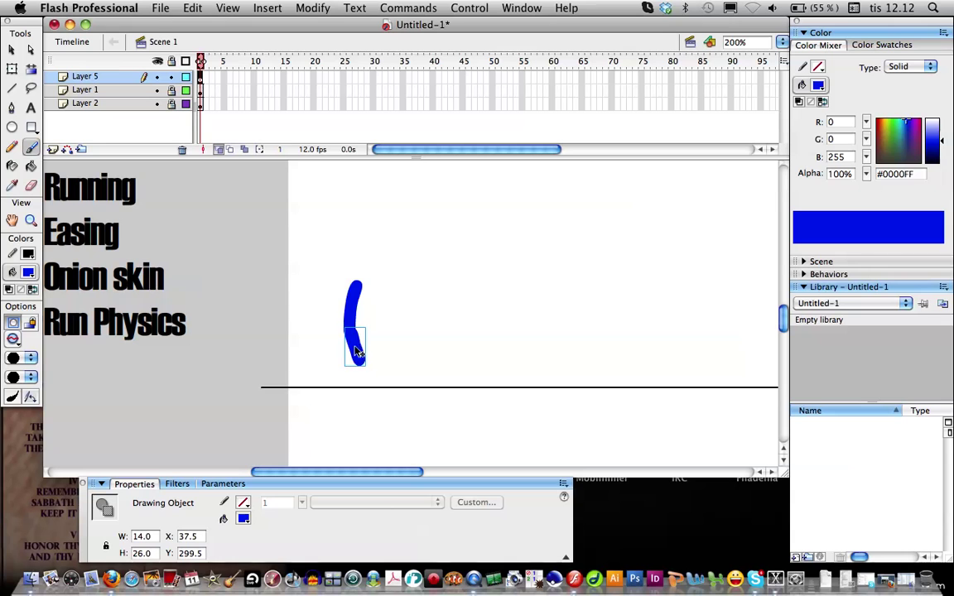
{"action": "key", "text": "super+z"}
{"action": "left_click_drag", "start_coordinate": [350, 333], "coordinate": [361, 386]}
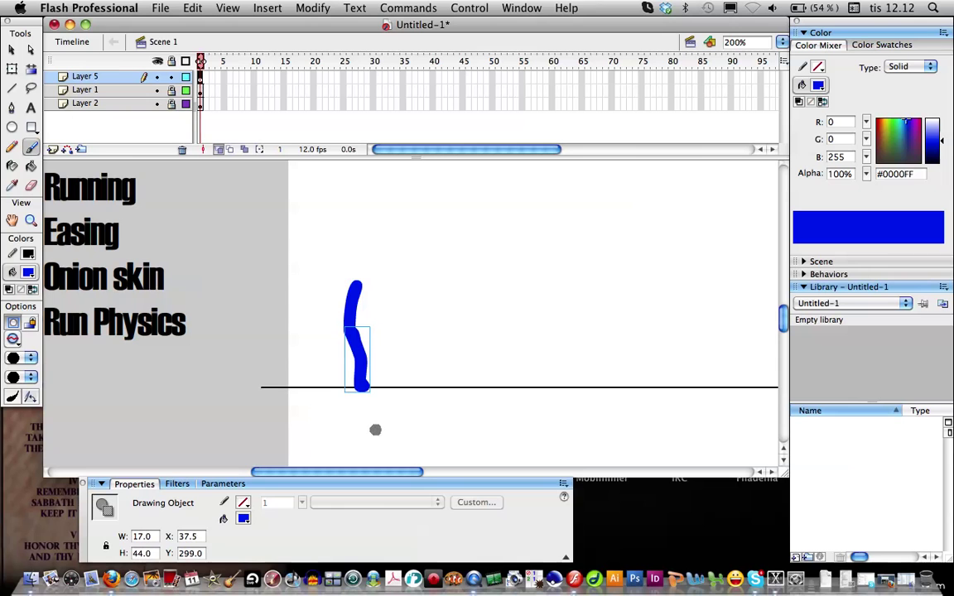
{"action": "left_click_drag", "start_coordinate": [350, 335], "coordinate": [333, 386]}
{"action": "key", "text": "super+z"}
{"action": "key", "text": "super+z"}
{"action": "key", "text": "super+z"}
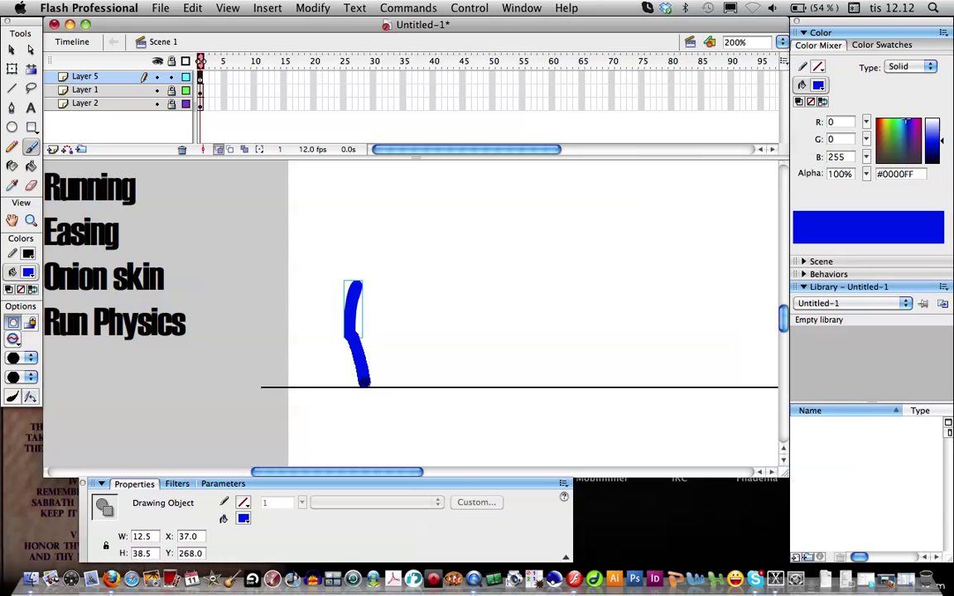
{"action": "key", "text": "super+z"}
{"action": "mouse_move", "coordinate": [350, 334]}
{"action": "left_mouse_down"}
{"action": "mouse_move", "coordinate": [359, 386]}
{"action": "mouse_move", "coordinate": [344, 370]}
{"action": "mouse_move", "coordinate": [342, 386]}
{"action": "left_mouse_up"}
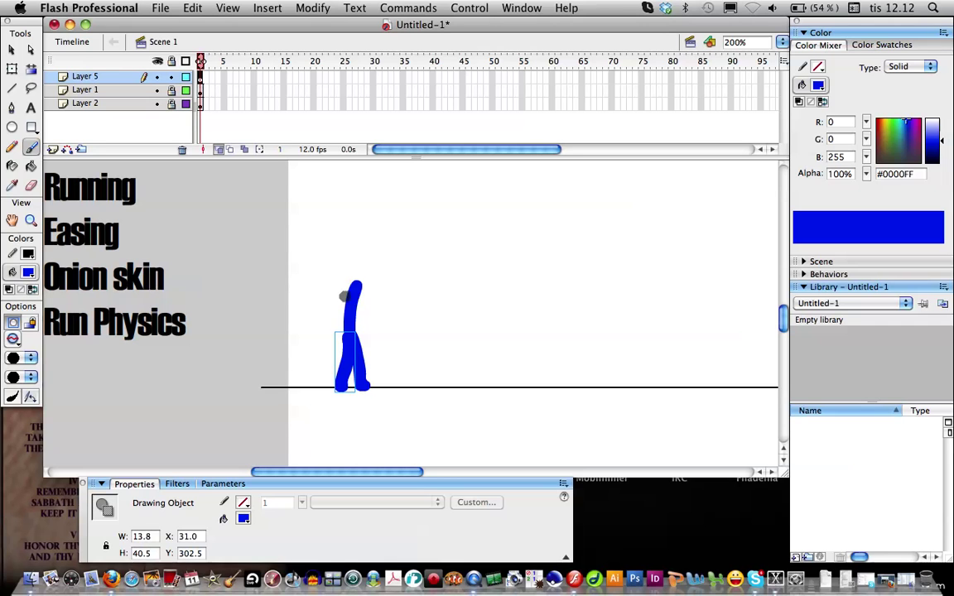
- Paint two arms, each about 40 px long, hanging from the top of the torso on either side
{"action": "left_click_drag", "start_coordinate": [355, 286], "coordinate": [340, 339]}
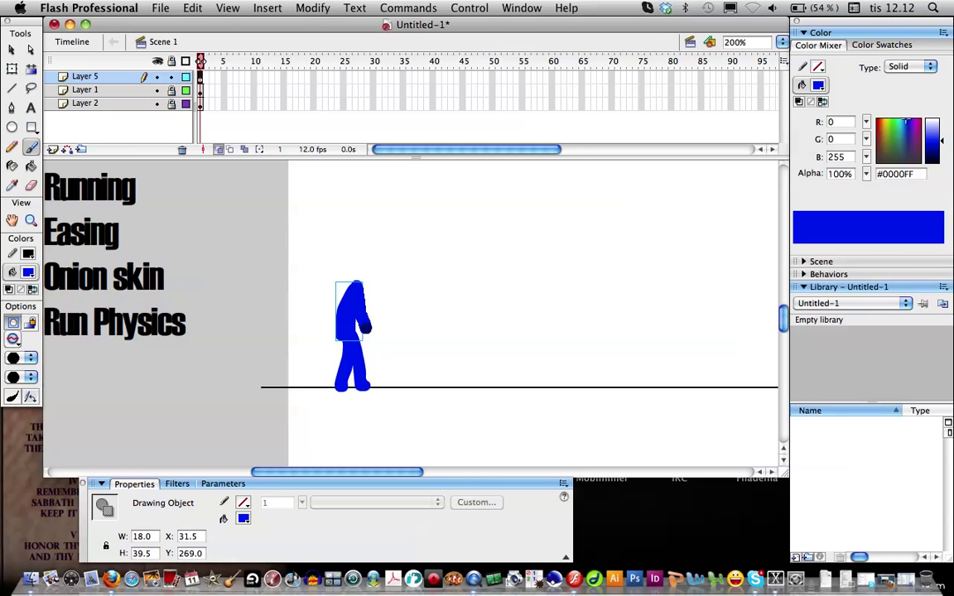
{"action": "left_click_drag", "start_coordinate": [357, 284], "coordinate": [370, 335]}
{"action": "key", "text": "super+z"}
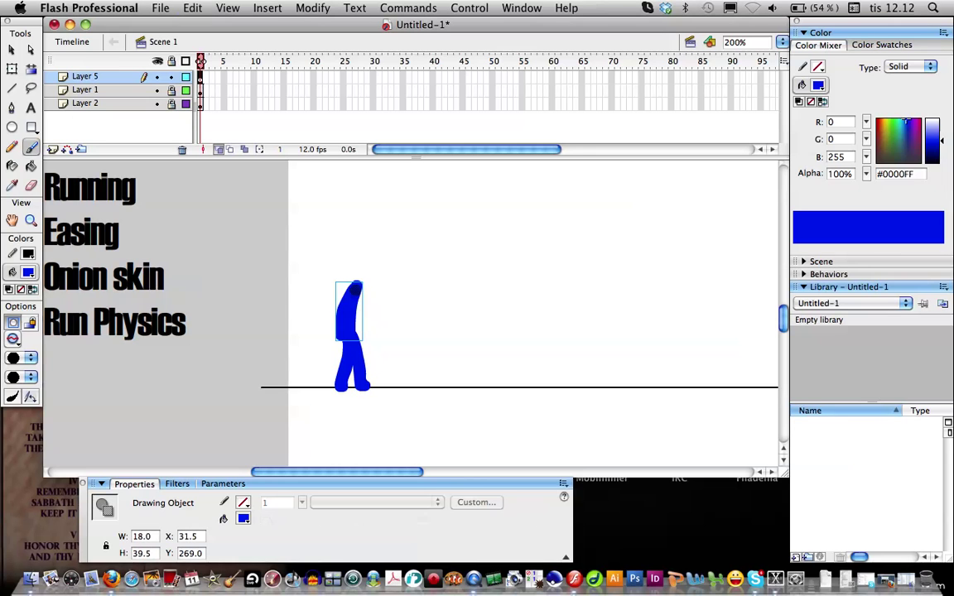
{"action": "left_click_drag", "start_coordinate": [358, 285], "coordinate": [365, 339]}
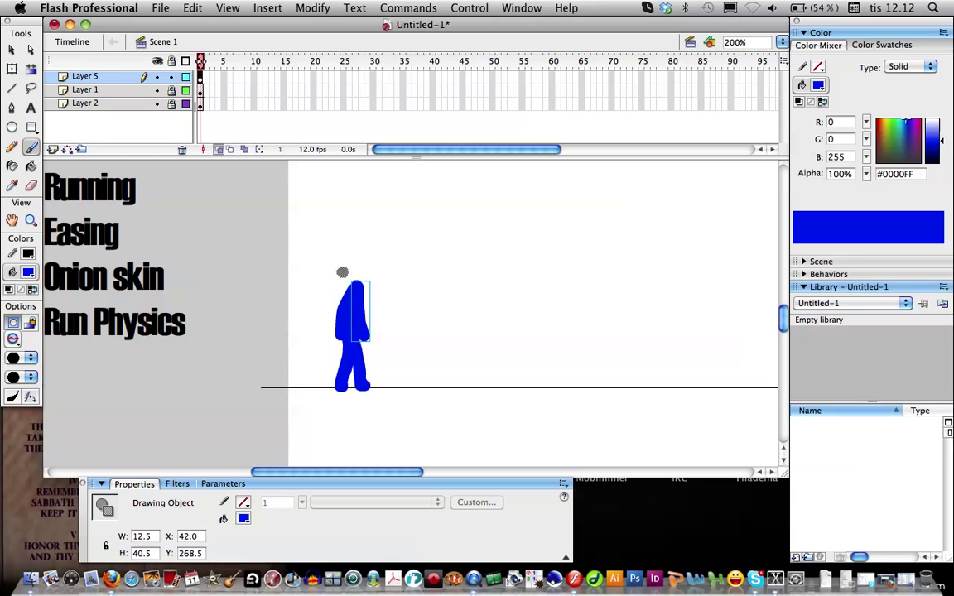
- Add another layer and draw a blue head circle about 17 px across, without a stroke, above the torso
{"action": "left_click", "coordinate": [52, 150]}
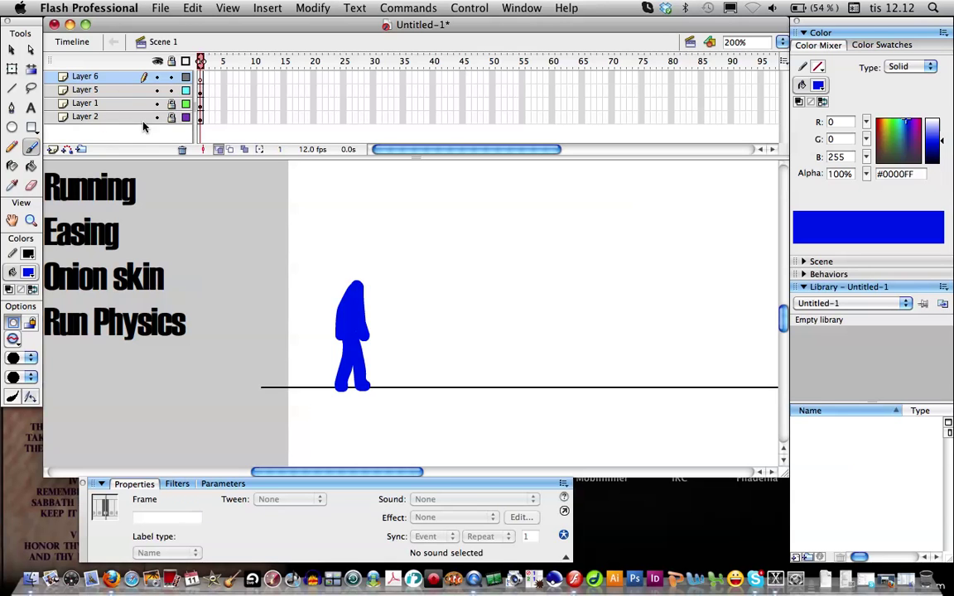
{"action": "left_click", "coordinate": [12, 126]}
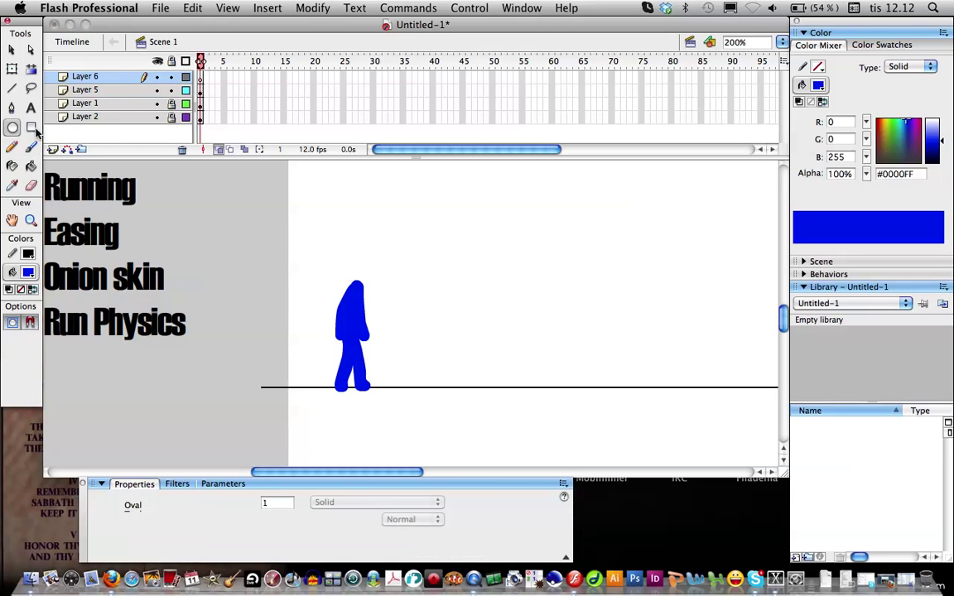
{"action": "left_click", "coordinate": [28, 254]}
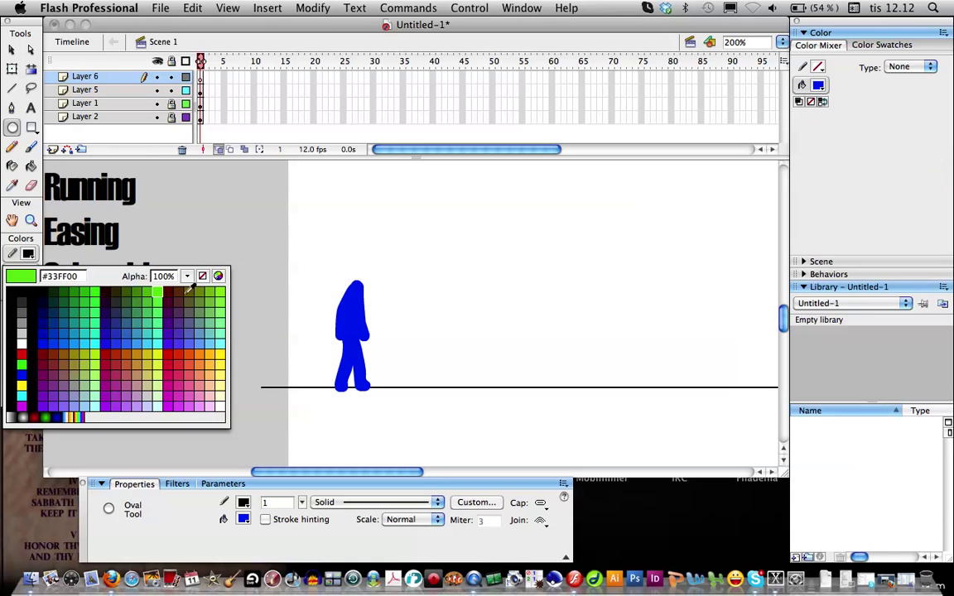
{"action": "left_click", "coordinate": [182, 245]}
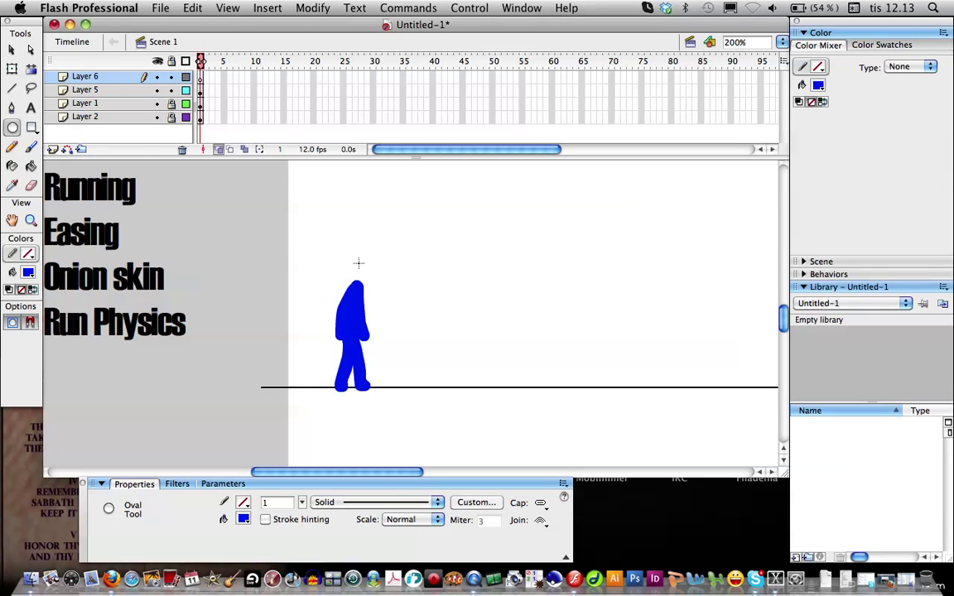
{"action": "left_click_drag", "start_coordinate": [359, 263], "coordinate": [366, 277]}
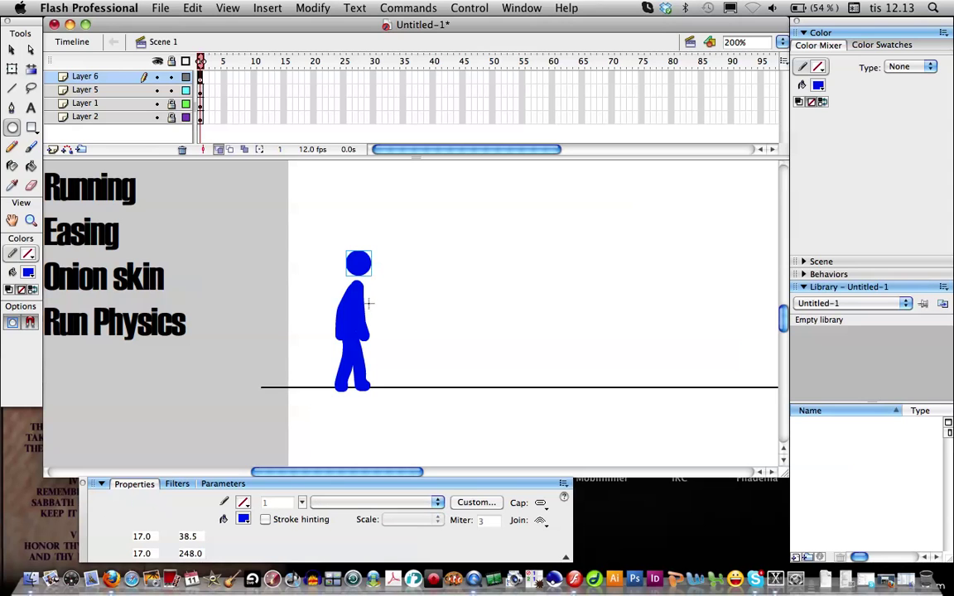
- Move the head circle down onto the top of the torso, to about Y 257, and deselect it
{"action": "key", "text": "v"}
{"action": "key", "text": "Down"}
{"action": "key", "text": "Down"}
{"action": "key", "text": "Down"}
{"action": "key", "text": "Down"}
{"action": "key", "text": "Down"}
{"action": "key", "text": "Down"}
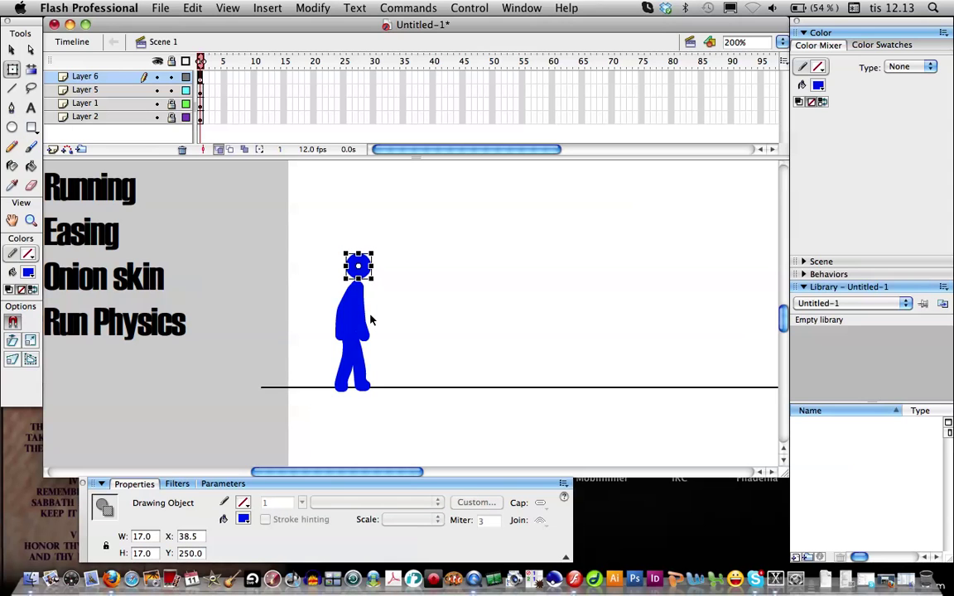
{"action": "left_click", "coordinate": [370, 320]}
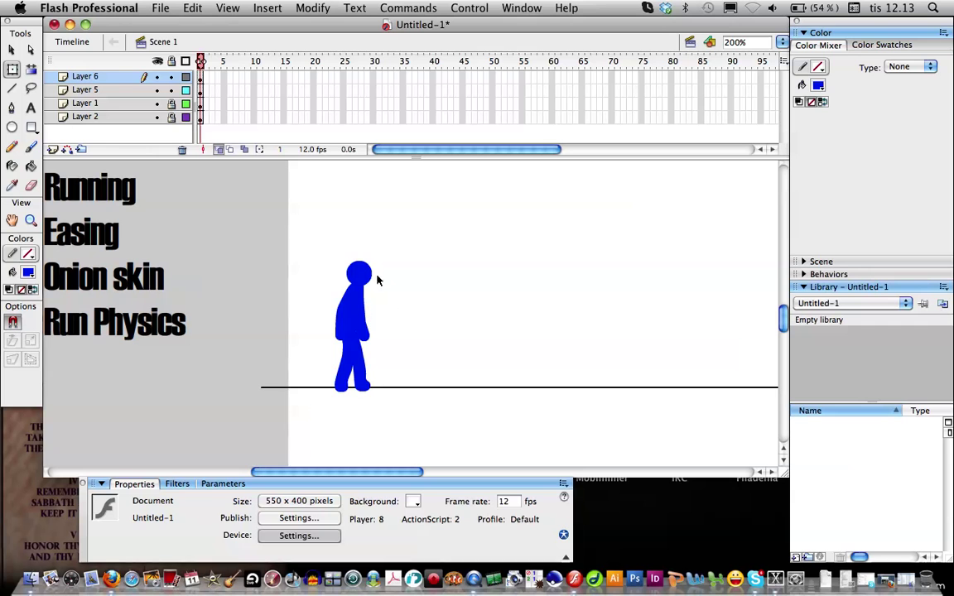
{"action": "left_click", "coordinate": [366, 273]}
{"action": "key", "text": "Down"}
{"action": "key", "text": "Down"}
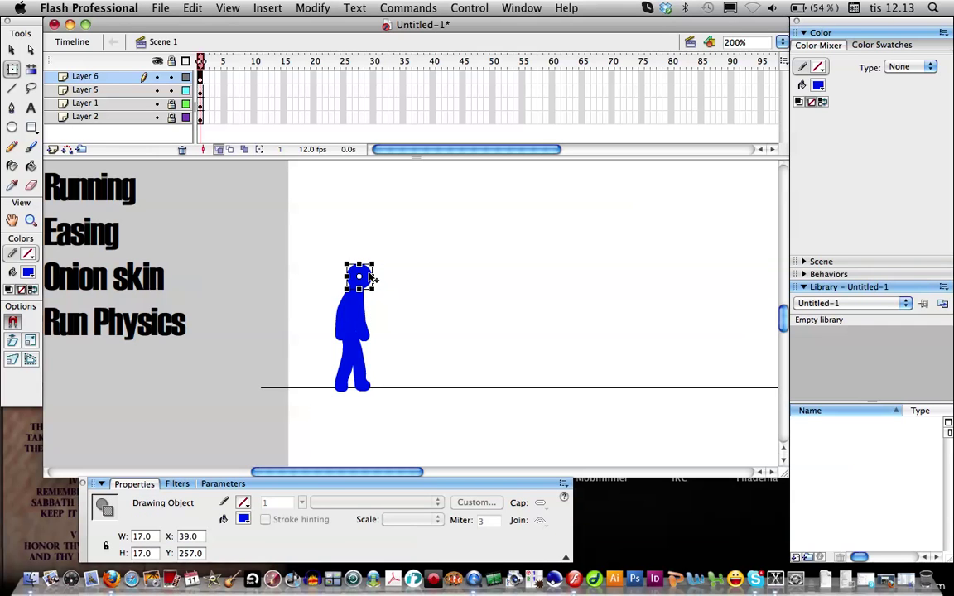
{"action": "left_click", "coordinate": [431, 296]}
- Examine the topic list beside the stage, covering stick construction and running, together with the finished stick figure
{"action": "scroll", "coordinate": [431, 297], "scroll_direction": "left", "scroll_amount": 3}
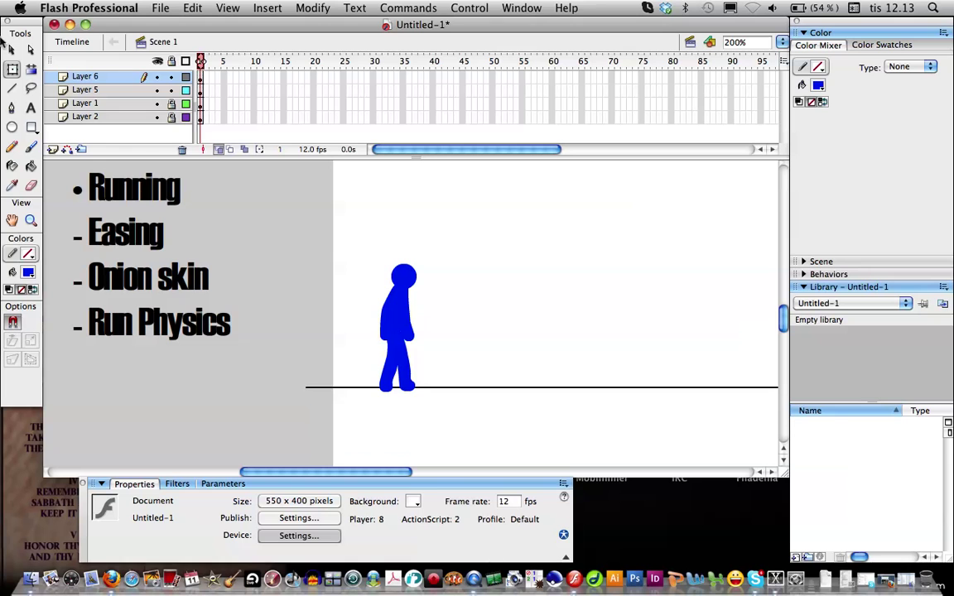
{"action": "left_click", "coordinate": [12, 70]}
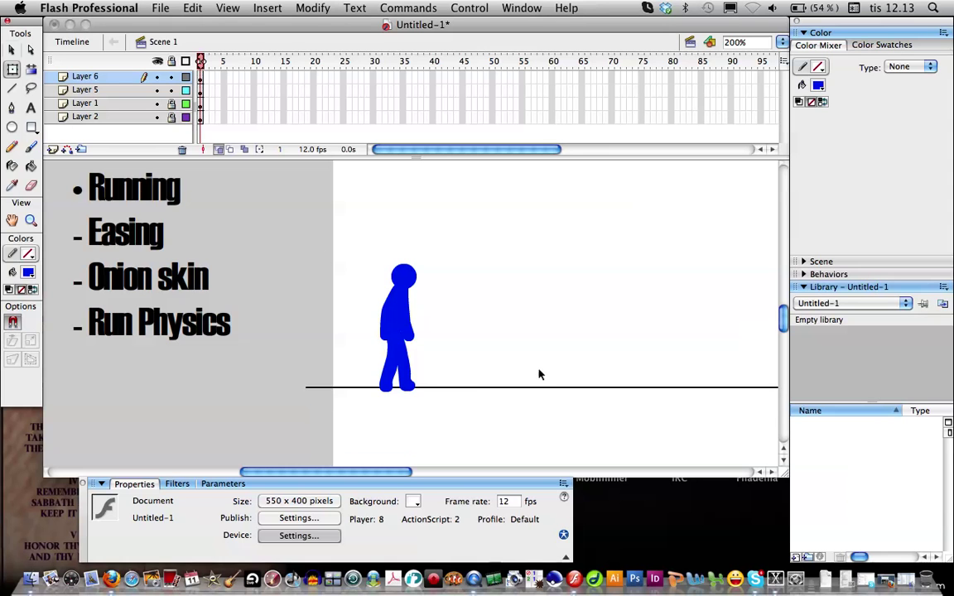
{"action": "scroll", "coordinate": [486, 292], "scroll_direction": "up", "scroll_amount": 2}
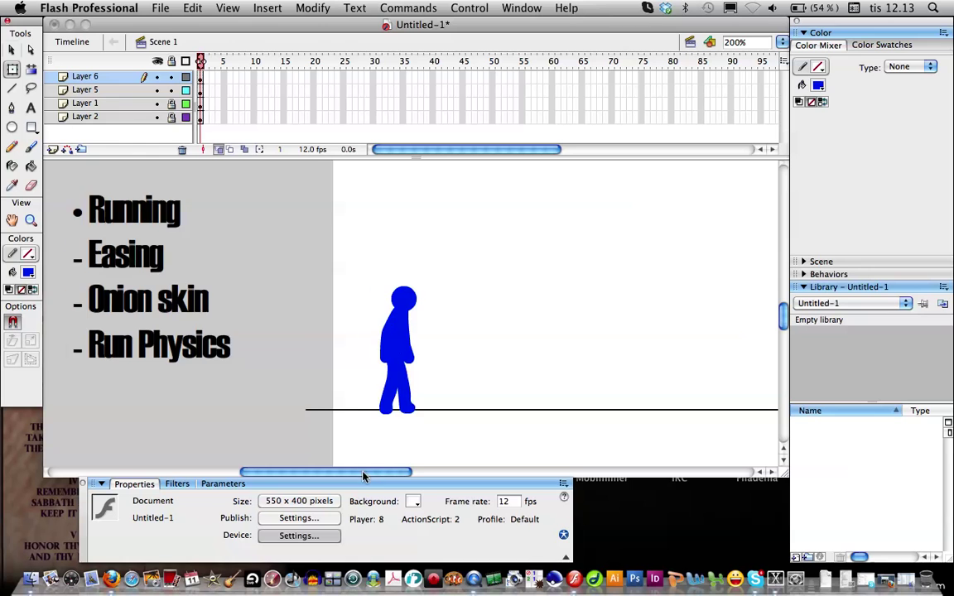
{"action": "scroll", "coordinate": [363, 476], "scroll_direction": "right", "scroll_amount": 3}
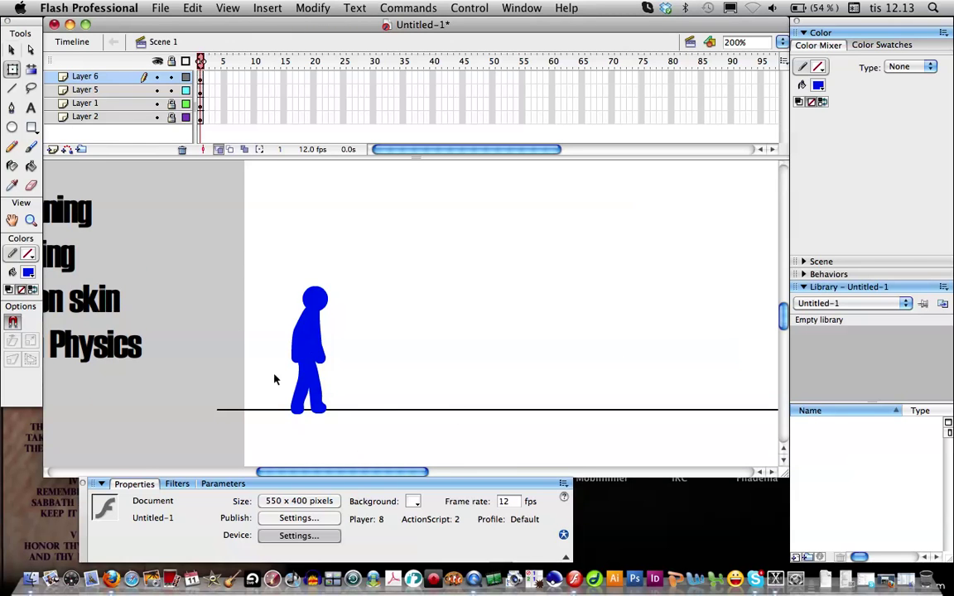
{"action": "scroll", "coordinate": [248, 364], "scroll_direction": "up", "scroll_amount": 5}
{"action": "scroll", "coordinate": [261, 375], "scroll_direction": "down", "scroll_amount": 3}
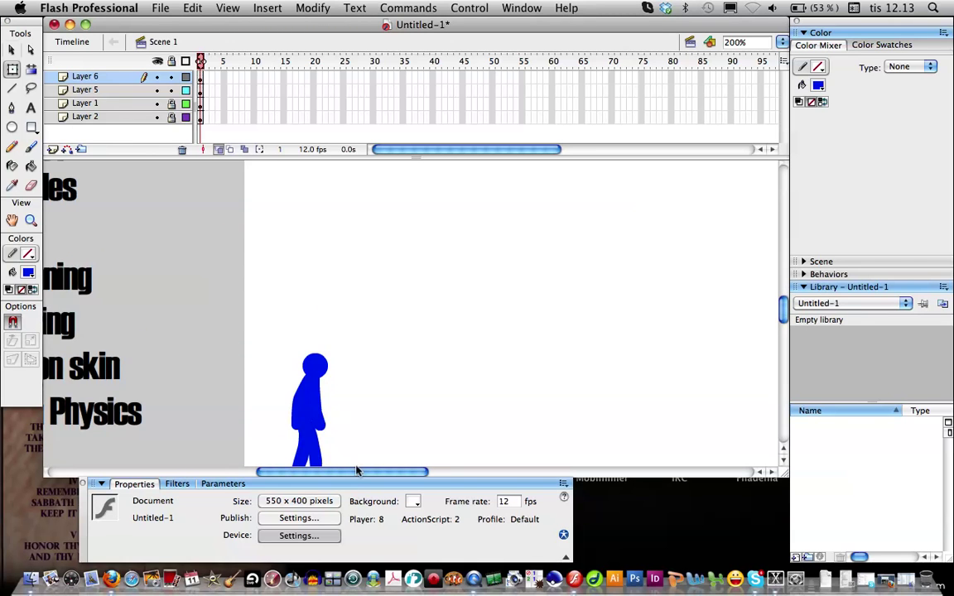
{"action": "scroll", "coordinate": [320, 426], "scroll_direction": "left", "scroll_amount": 4}
{"action": "scroll", "coordinate": [326, 356], "scroll_direction": "up", "scroll_amount": 2}
{"action": "scroll", "coordinate": [322, 364], "scroll_direction": "down", "scroll_amount": 3}
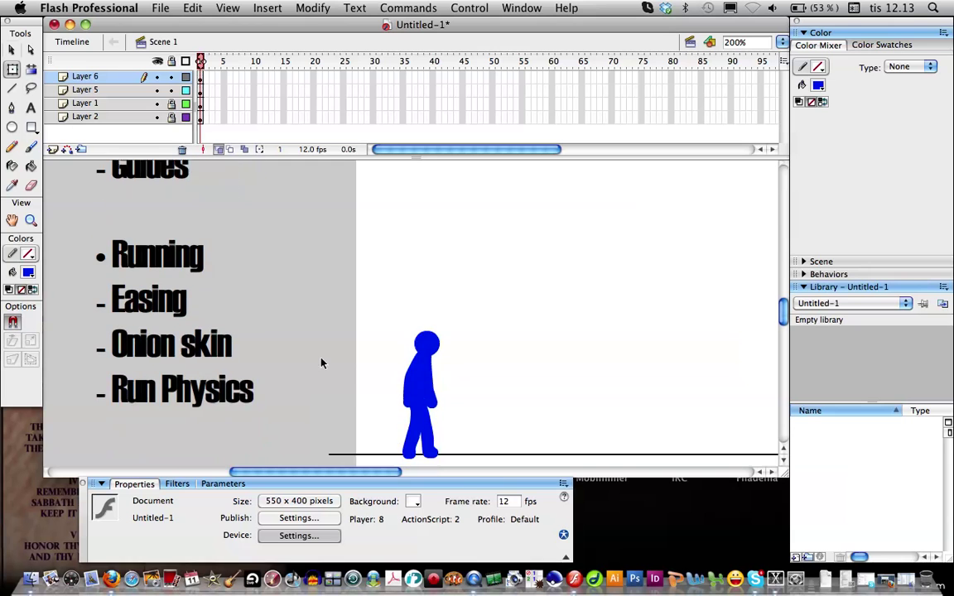
{"action": "scroll", "coordinate": [331, 381], "scroll_direction": "down", "scroll_amount": 1}
{"action": "scroll", "coordinate": [302, 327], "scroll_direction": "up", "scroll_amount": 5}
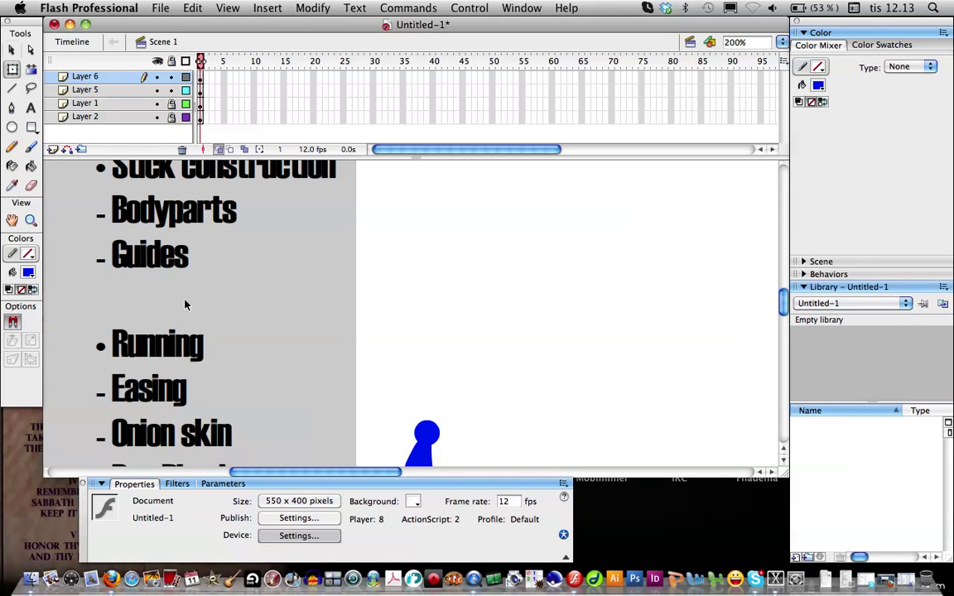
{"action": "scroll", "coordinate": [251, 351], "scroll_direction": "up", "scroll_amount": 4}
{"action": "scroll", "coordinate": [249, 348], "scroll_direction": "down", "scroll_amount": 5}
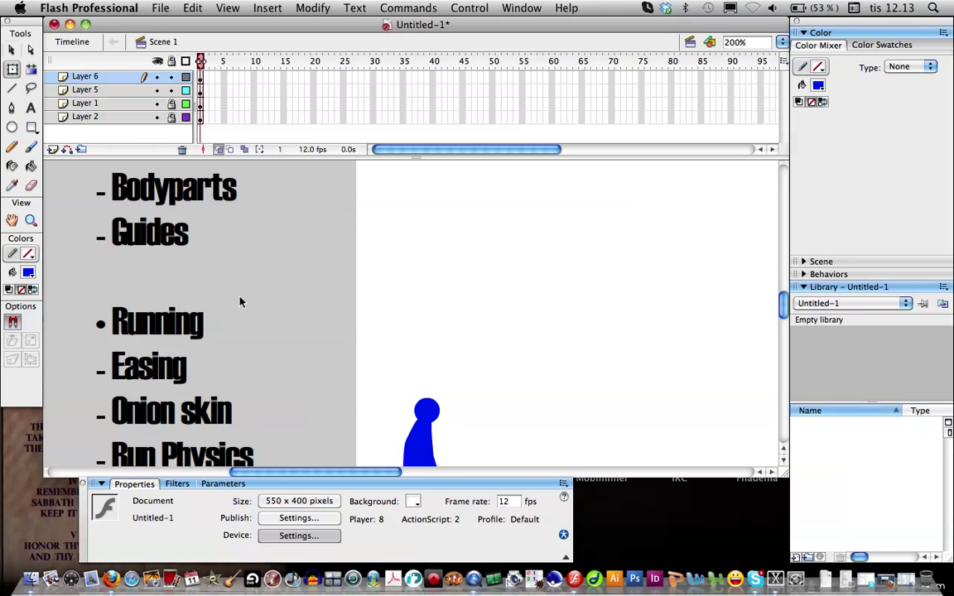
- Add a layer above Layer 1 and draw a horizontal green (#00FF00) line about 478 px long through the figure's hips
{"action": "scroll", "coordinate": [354, 385], "scroll_direction": "down", "scroll_amount": 3}
{"action": "scroll", "coordinate": [354, 389], "scroll_direction": "right", "scroll_amount": 5}
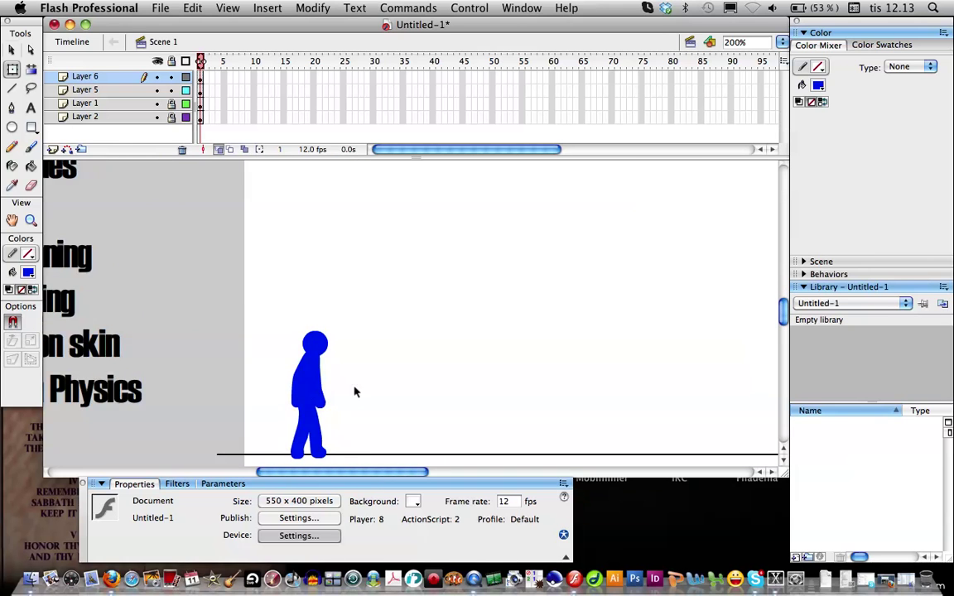
{"action": "scroll", "coordinate": [354, 393], "scroll_direction": "down", "scroll_amount": 2}
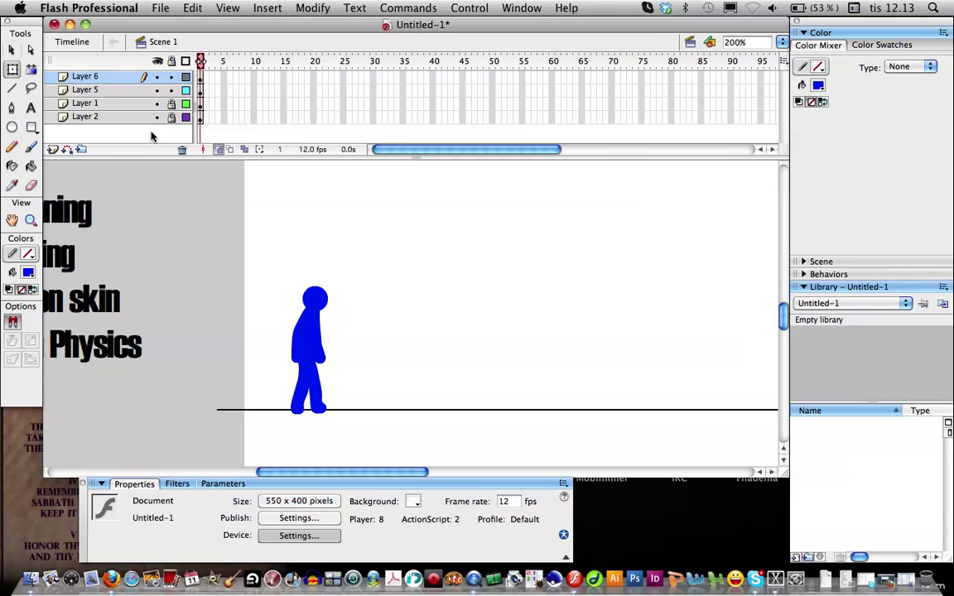
{"action": "left_click", "coordinate": [116, 103]}
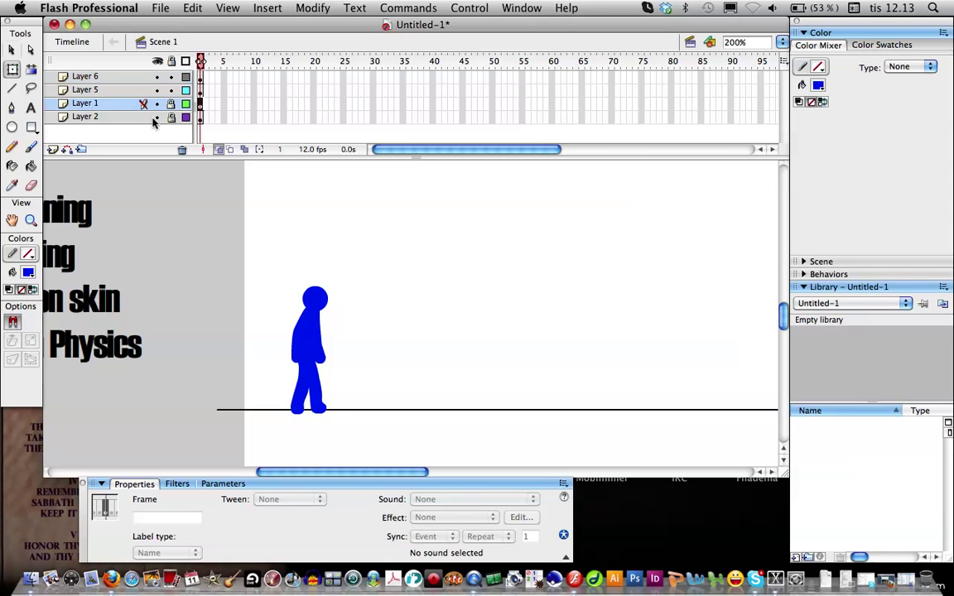
{"action": "left_click", "coordinate": [51, 149]}
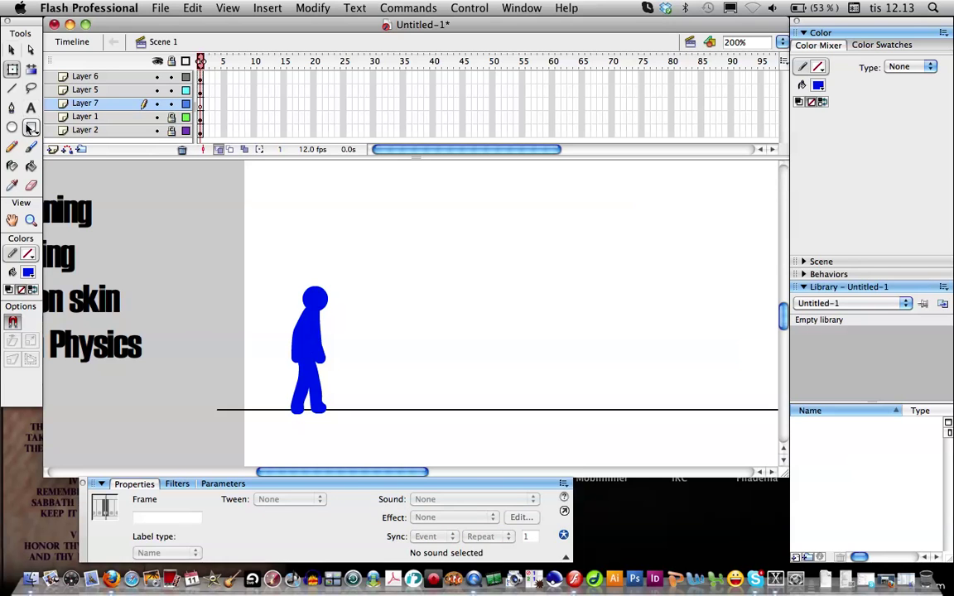
{"action": "key", "text": "n"}
{"action": "left_click", "coordinate": [28, 255]}
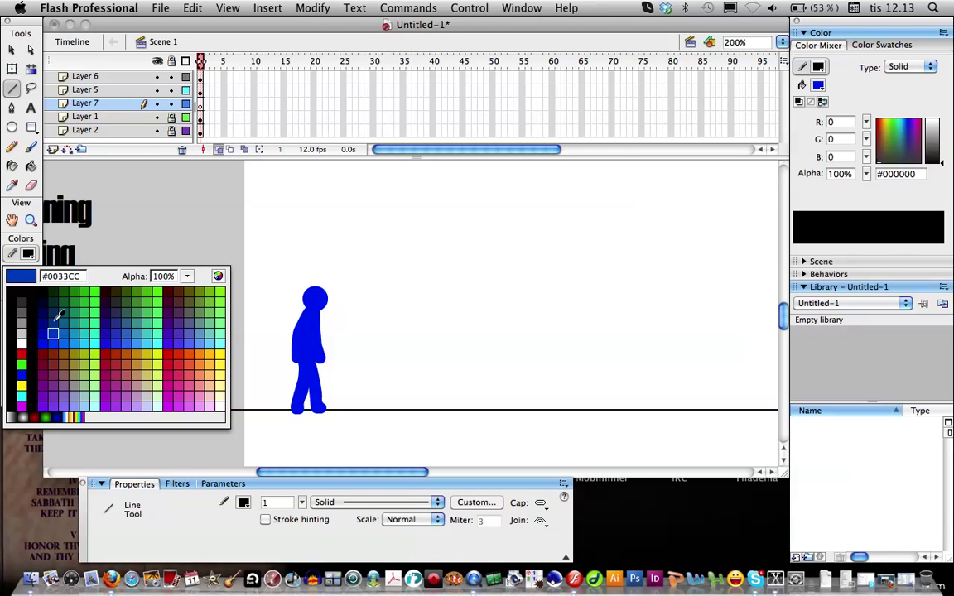
{"action": "left_click", "coordinate": [92, 282]}
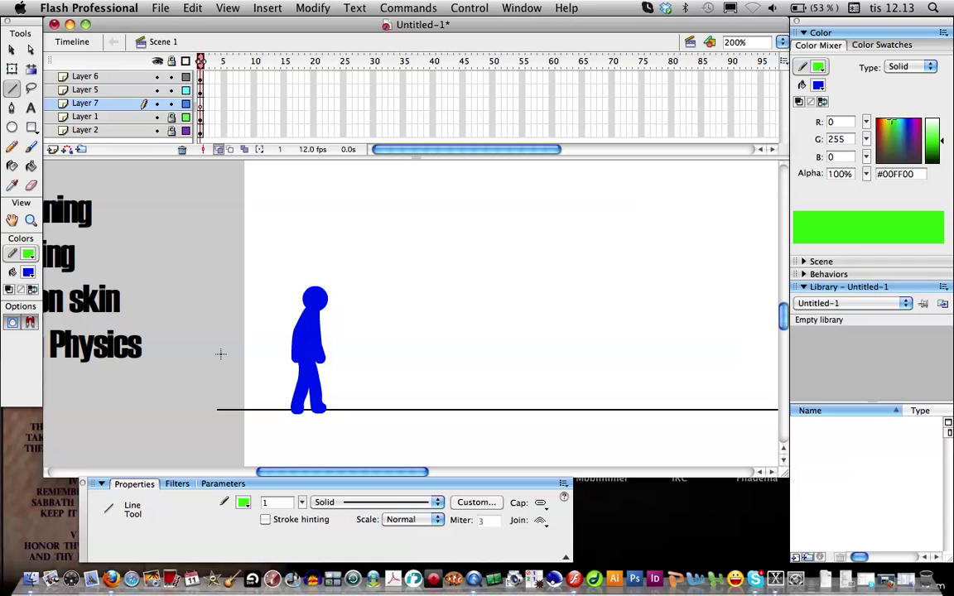
{"action": "left_click_drag", "start_coordinate": [217, 353], "coordinate": [952, 353]}
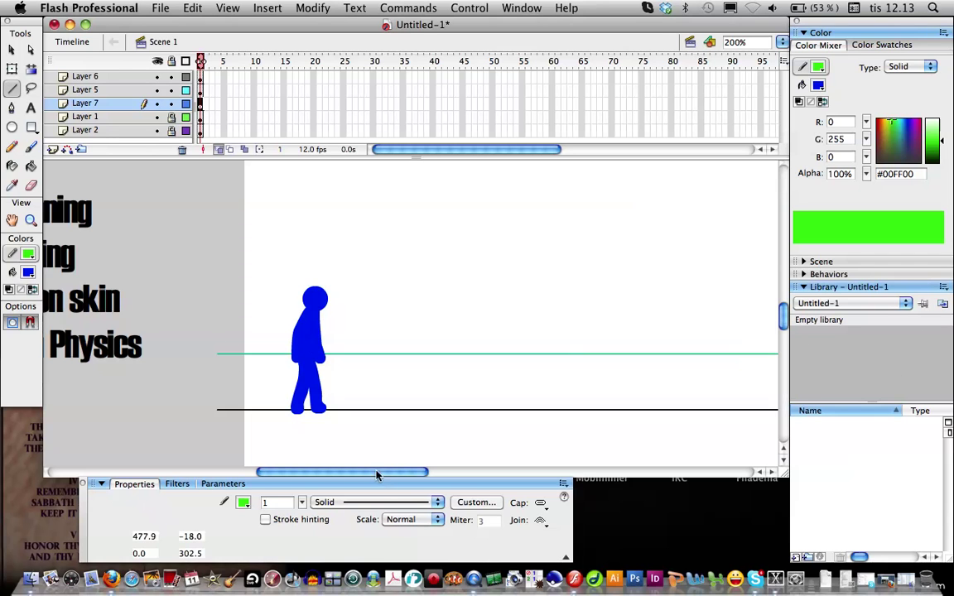
- Break the green line apart and stretch it to about 583 px wide, matching the length of the black ground line
{"action": "key", "text": "super+b"}
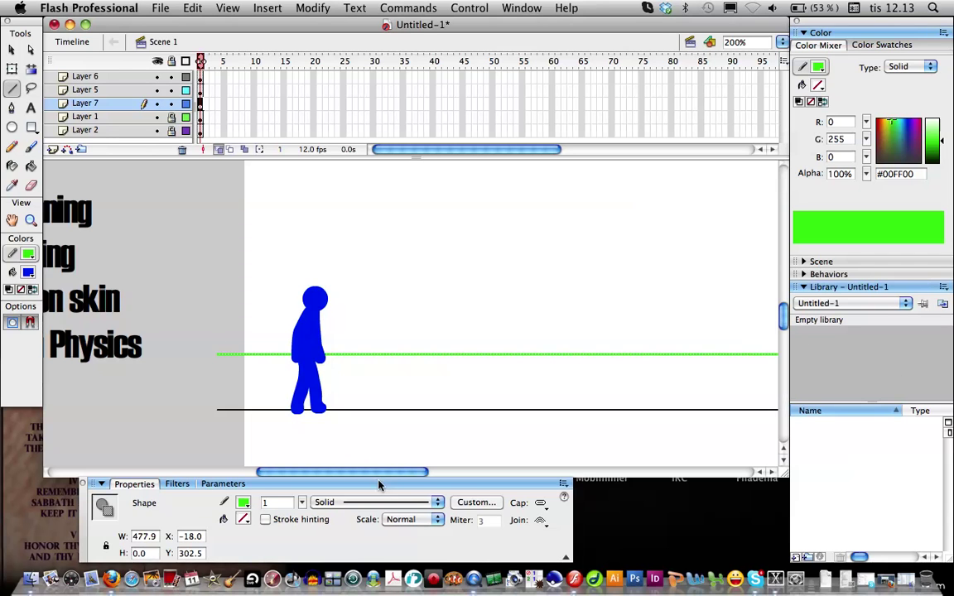
{"action": "left_click_drag", "start_coordinate": [383, 478], "coordinate": [457, 478]}
{"action": "key", "text": "q"}
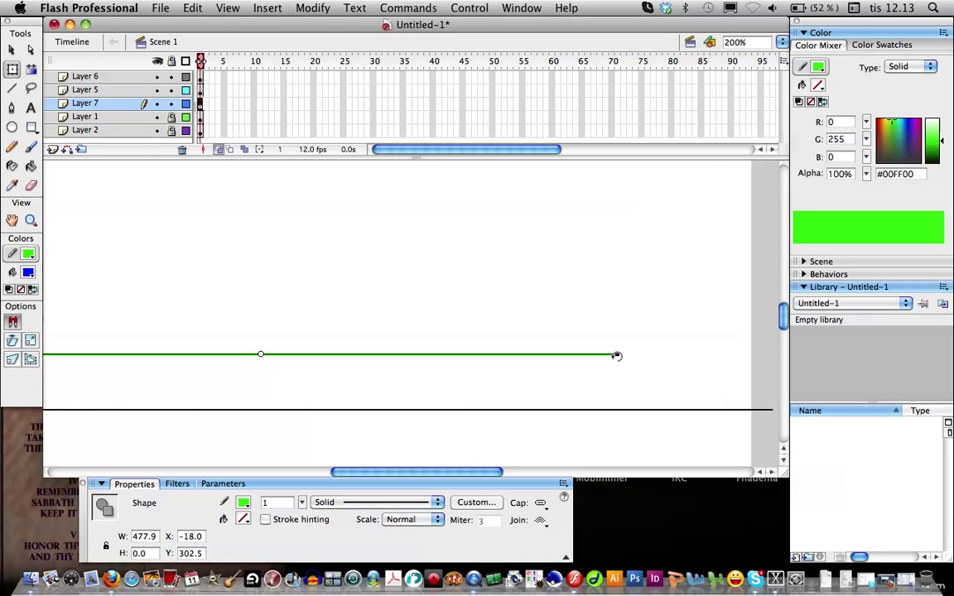
{"action": "left_click_drag", "start_coordinate": [616, 354], "coordinate": [773, 354]}
{"action": "left_click_drag", "start_coordinate": [492, 473], "coordinate": [439, 478]}
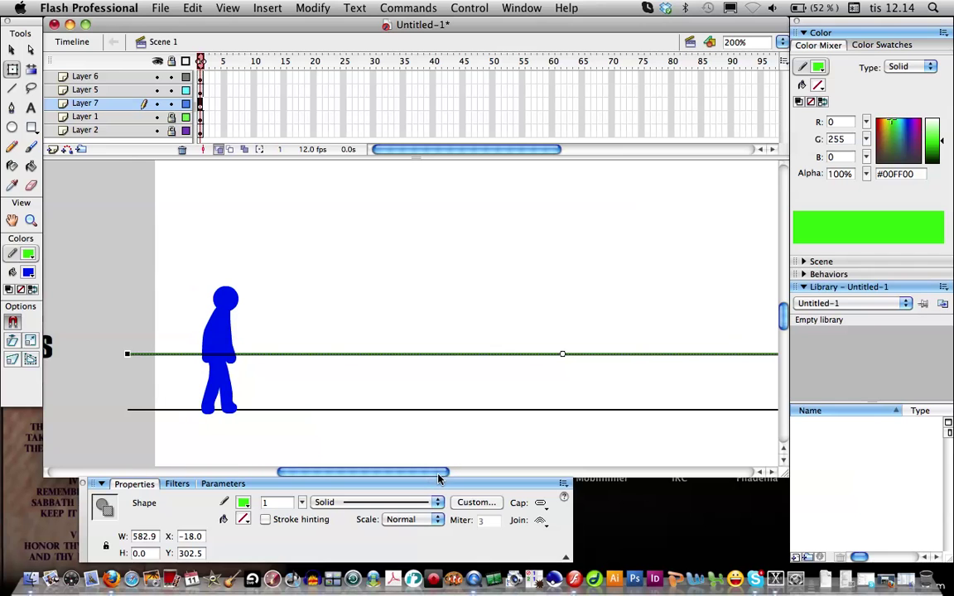
- Raise the green hip line to Y 301 and place a copy of it at neck height, Y 271.5
{"action": "key", "text": "Up"}
{"action": "key", "text": "Up"}
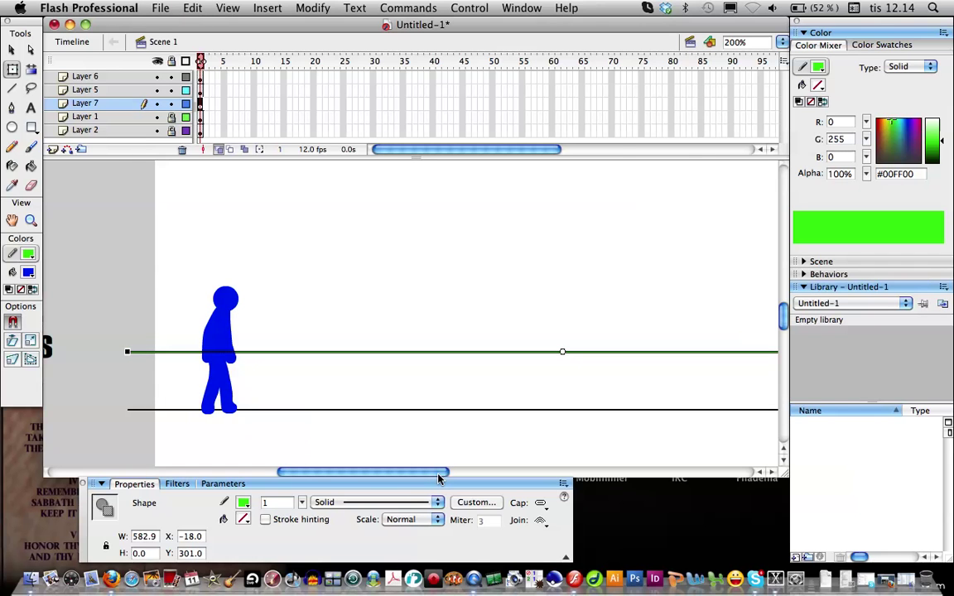
{"action": "key", "text": "Up"}
{"action": "key", "text": "Up"}
{"action": "key", "text": "Up"}
{"action": "key", "text": "Up"}
{"action": "key", "text": "Up"}
{"action": "key", "text": "Up"}
{"action": "key", "text": "Up"}
{"action": "key", "text": "Up"}
{"action": "key", "text": "Up"}
{"action": "key", "text": "Up"}
{"action": "key", "text": "Up"}
{"action": "key", "text": "Up"}
{"action": "key", "text": "Up"}
{"action": "key", "text": "Up"}
{"action": "key", "text": "Up"}
{"action": "key", "text": "Up"}
{"action": "key", "text": "Up"}
{"action": "key", "text": "Up"}
{"action": "key", "text": "Up"}
{"action": "key", "text": "Up"}
{"action": "key", "text": "Up"}
{"action": "key", "text": "Up"}
{"action": "key", "text": "Up"}
{"action": "key", "text": "Up"}
{"action": "key", "text": "Up"}
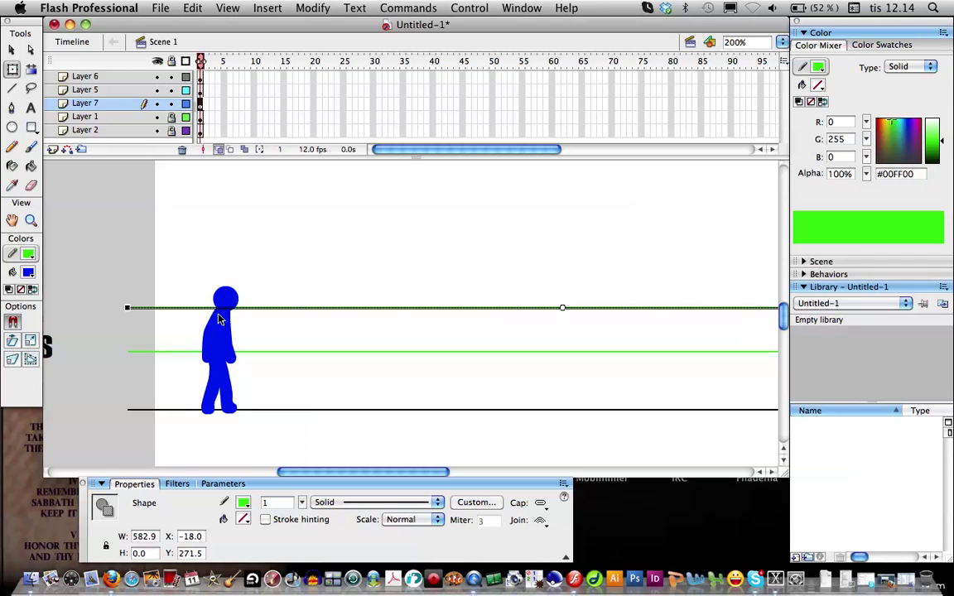
{"action": "left_click", "coordinate": [371, 260]}
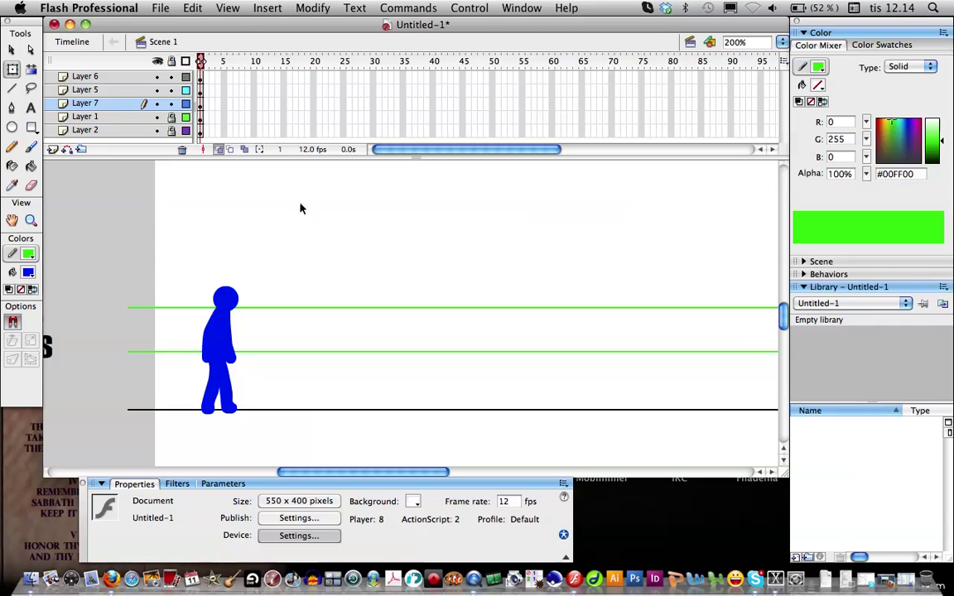
- Display the grid on the stage
{"action": "left_click", "coordinate": [230, 7]}
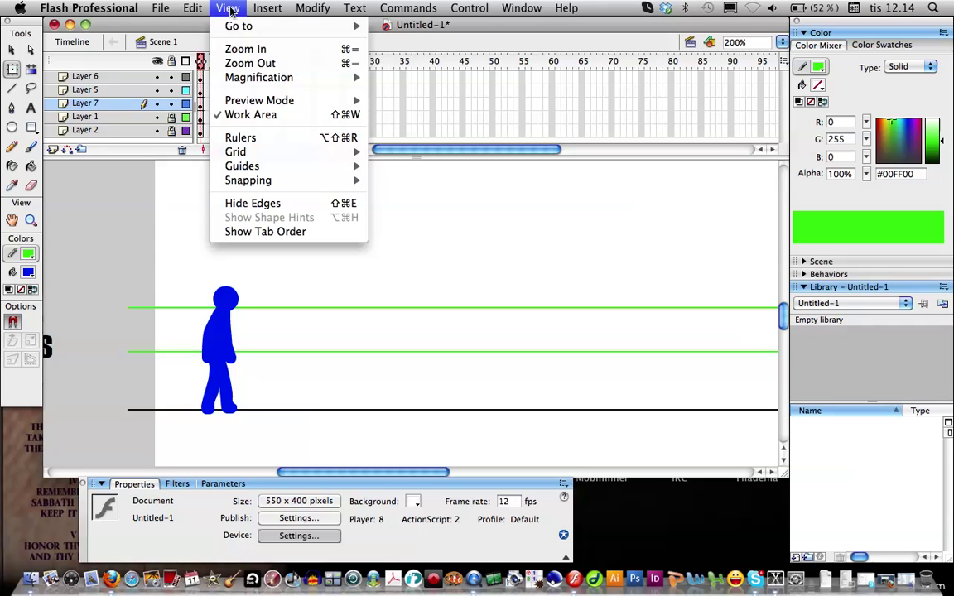
{"action": "mouse_move", "coordinate": [272, 151]}
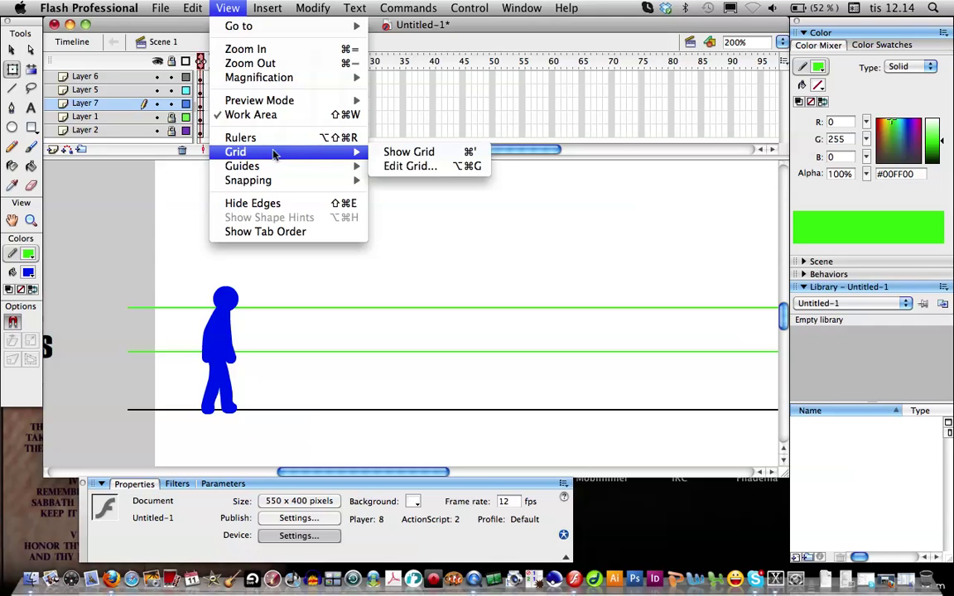
{"action": "left_click", "coordinate": [406, 156]}
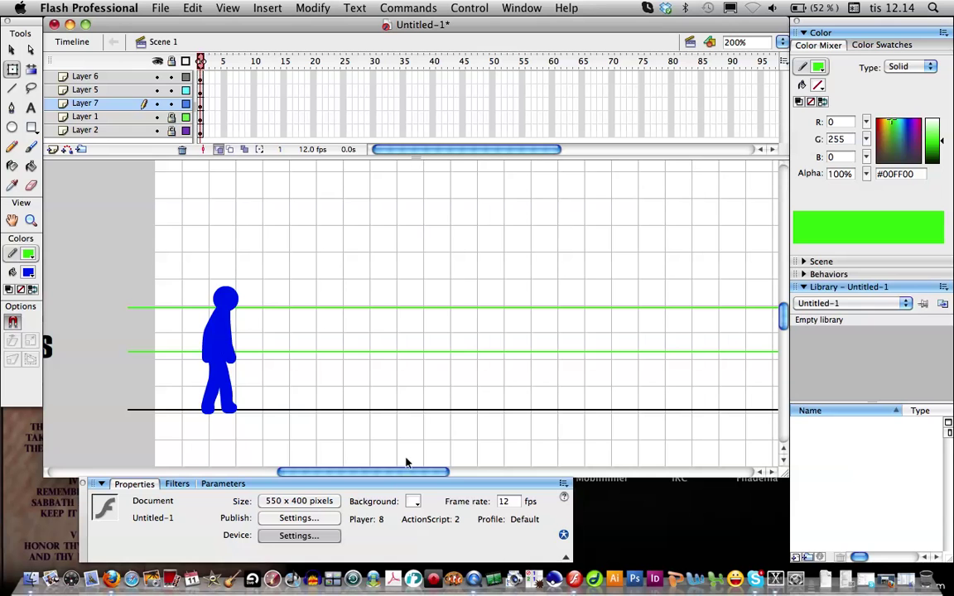
{"action": "left_click_drag", "start_coordinate": [406, 469], "coordinate": [356, 472]}
- Try painting a blue running pose above the green lines, with a torso, two bent legs and two bent arms
{"action": "left_click", "coordinate": [30, 147]}
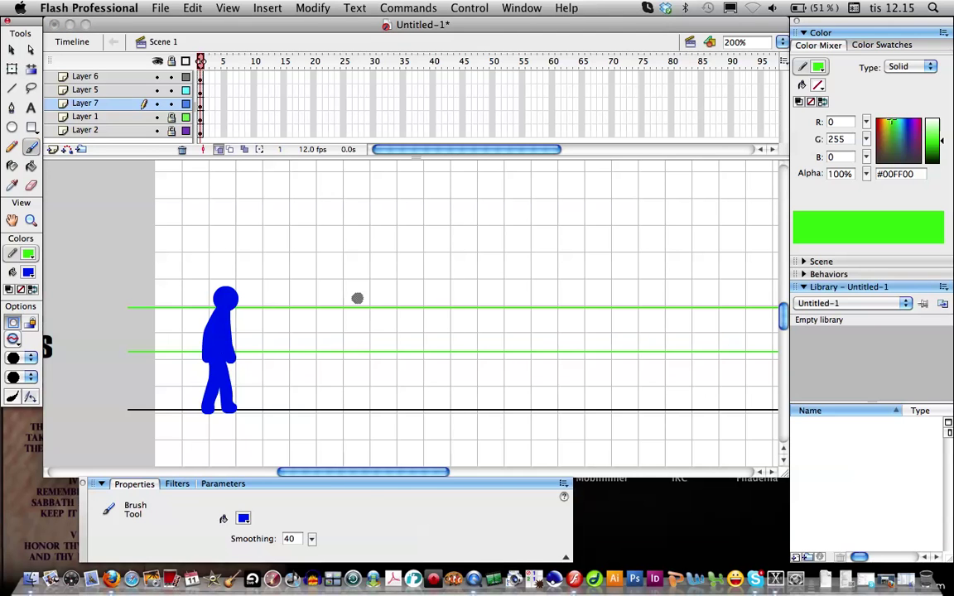
{"action": "scroll", "coordinate": [357, 298], "scroll_direction": "up", "scroll_amount": 3}
{"action": "scroll", "coordinate": [357, 299], "scroll_direction": "left", "scroll_amount": 1}
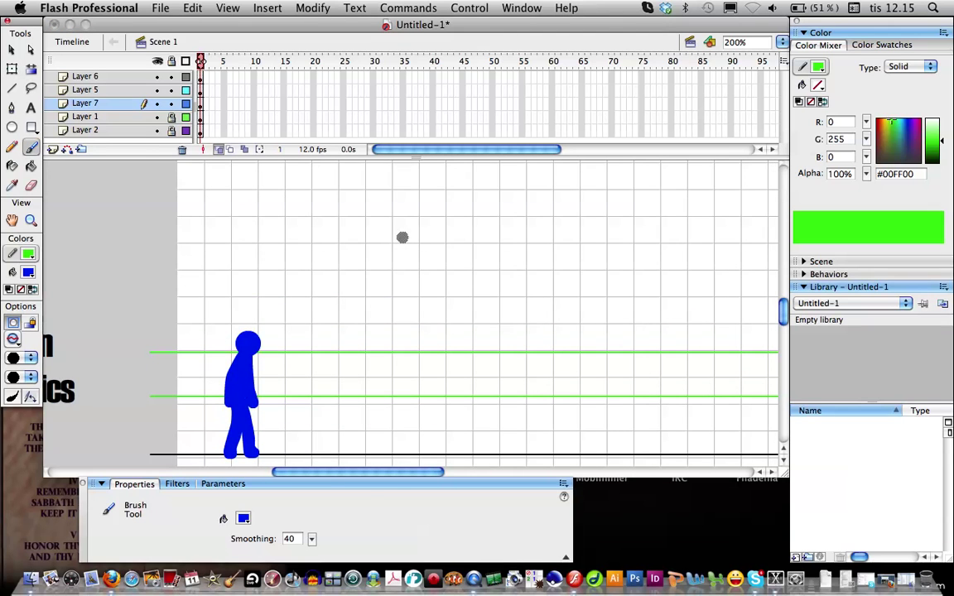
{"action": "mouse_move", "coordinate": [416, 222]}
{"action": "left_mouse_down"}
{"action": "mouse_move", "coordinate": [400, 263]}
{"action": "mouse_move", "coordinate": [441, 269]}
{"action": "mouse_move", "coordinate": [447, 312]}
{"action": "left_mouse_up"}
{"action": "key", "text": "super+z"}
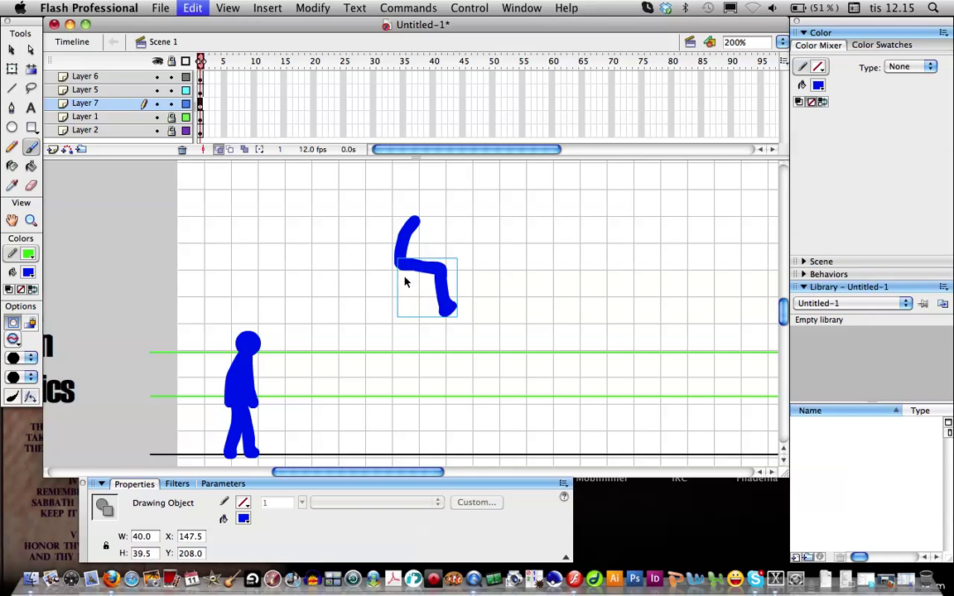
{"action": "left_click_drag", "start_coordinate": [429, 270], "coordinate": [438, 298]}
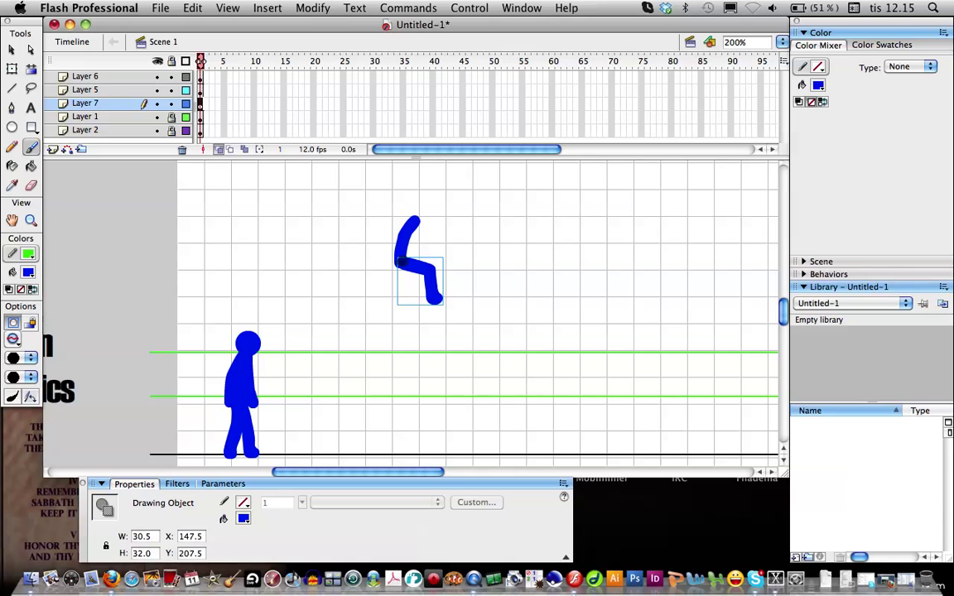
{"action": "mouse_move", "coordinate": [401, 264]}
{"action": "left_mouse_down"}
{"action": "mouse_move", "coordinate": [396, 289]}
{"action": "mouse_move", "coordinate": [378, 303]}
{"action": "left_mouse_up"}
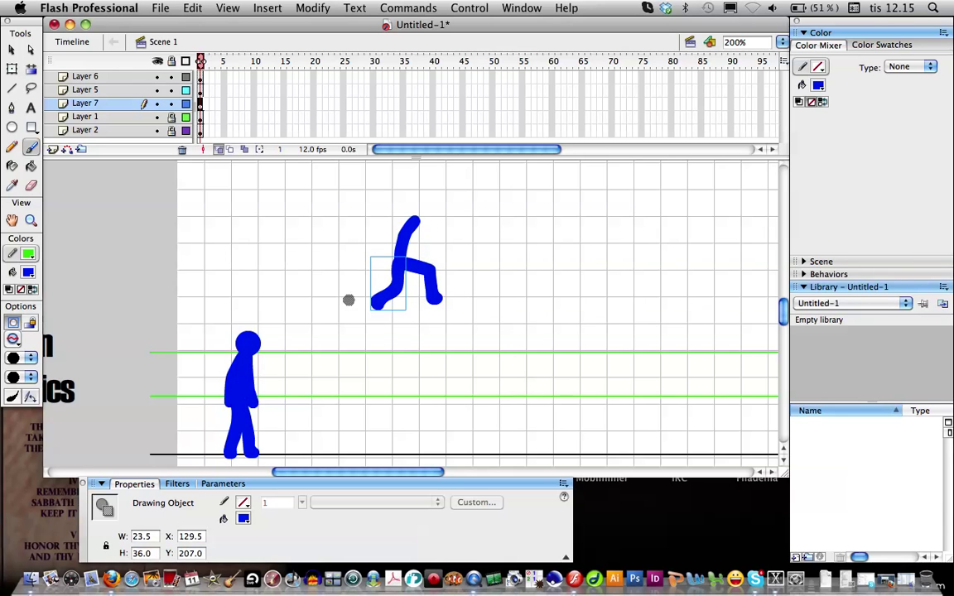
{"action": "mouse_move", "coordinate": [416, 236]}
{"action": "left_mouse_down"}
{"action": "mouse_move", "coordinate": [436, 239]}
{"action": "mouse_move", "coordinate": [391, 225]}
{"action": "mouse_move", "coordinate": [374, 235]}
{"action": "left_mouse_up"}
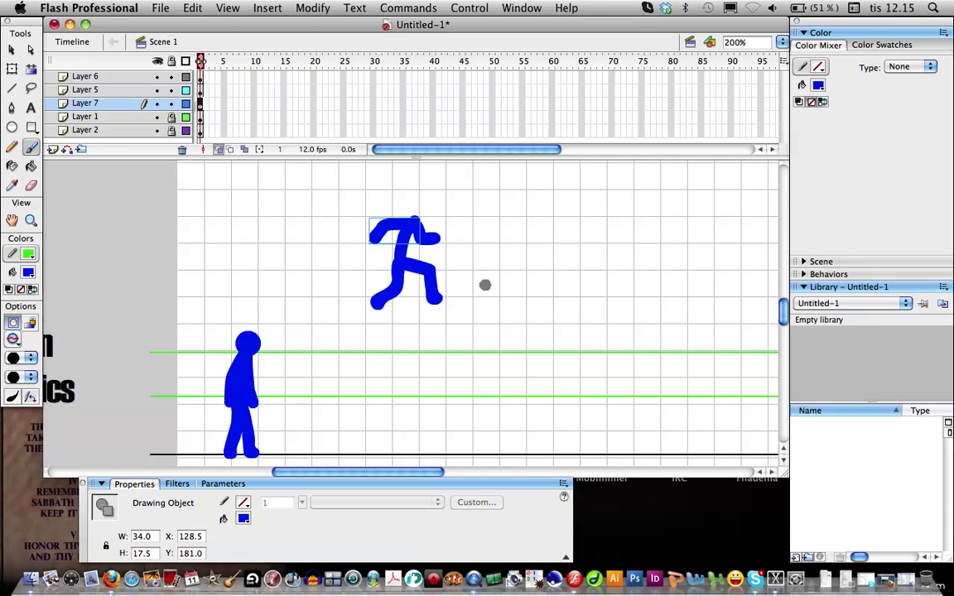
- Undo all brush strokes of the sample running pose
{"action": "key", "text": "super+z"}
{"action": "key", "text": "super+z"}
{"action": "key", "text": "super+z"}
{"action": "key", "text": "super+z"}
{"action": "key", "text": "super+z"}
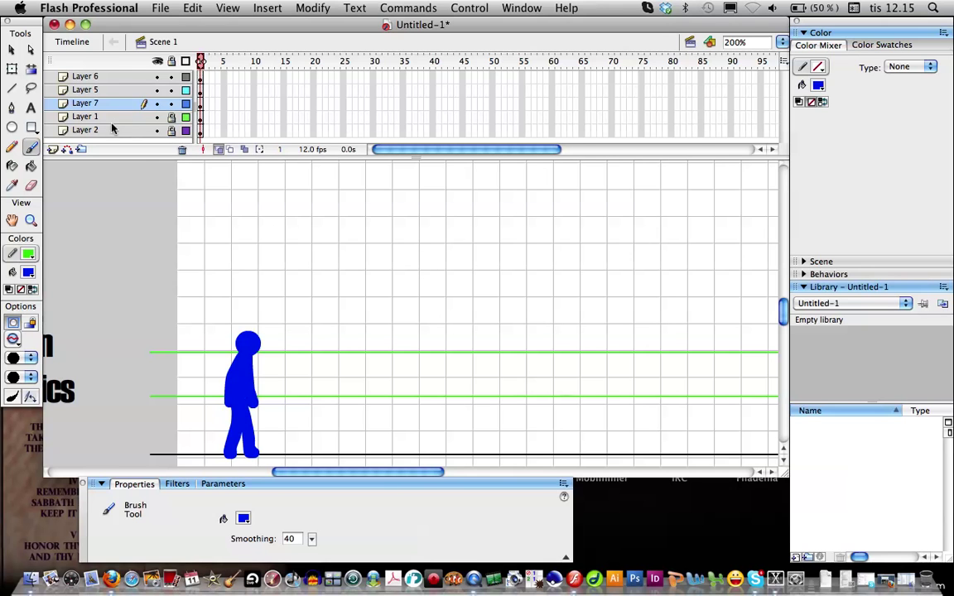
- Try a freehand blue scribble across the stage on a new layer above Layer 1, and undo both the scribble and the layer
{"action": "left_click", "coordinate": [111, 117]}
{"action": "left_click", "coordinate": [53, 150]}
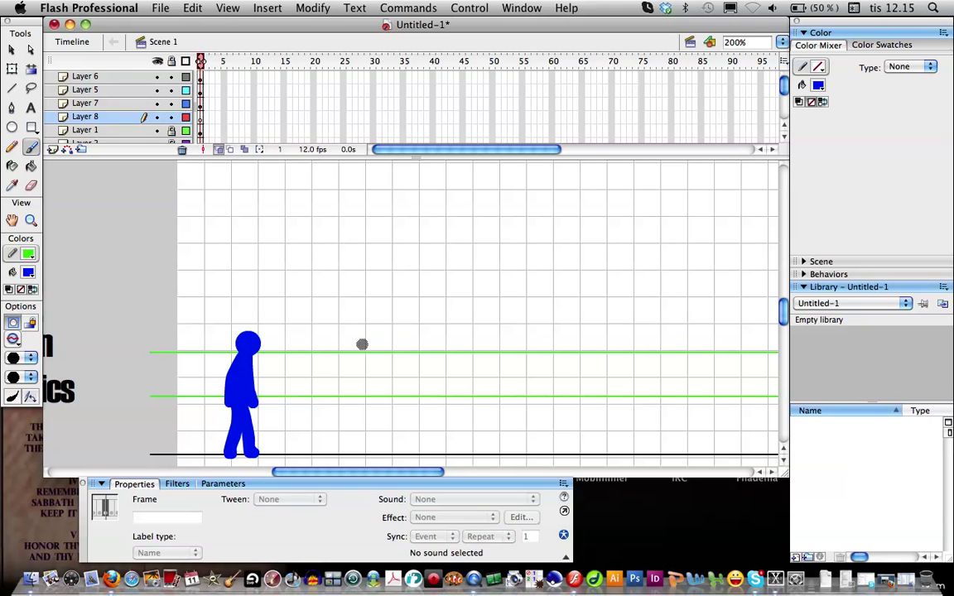
{"action": "mouse_move", "coordinate": [288, 333]}
{"action": "left_mouse_down"}
{"action": "mouse_move", "coordinate": [497, 219]}
{"action": "mouse_move", "coordinate": [698, 351]}
{"action": "mouse_move", "coordinate": [200, 216]}
{"action": "mouse_move", "coordinate": [211, 428]}
{"action": "left_mouse_up"}
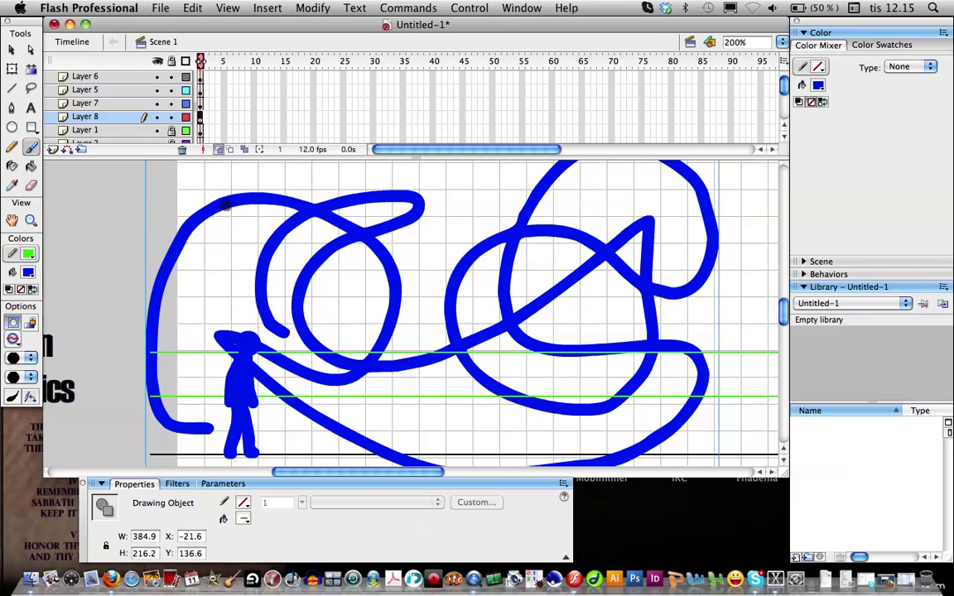
{"action": "key", "text": "super+z"}
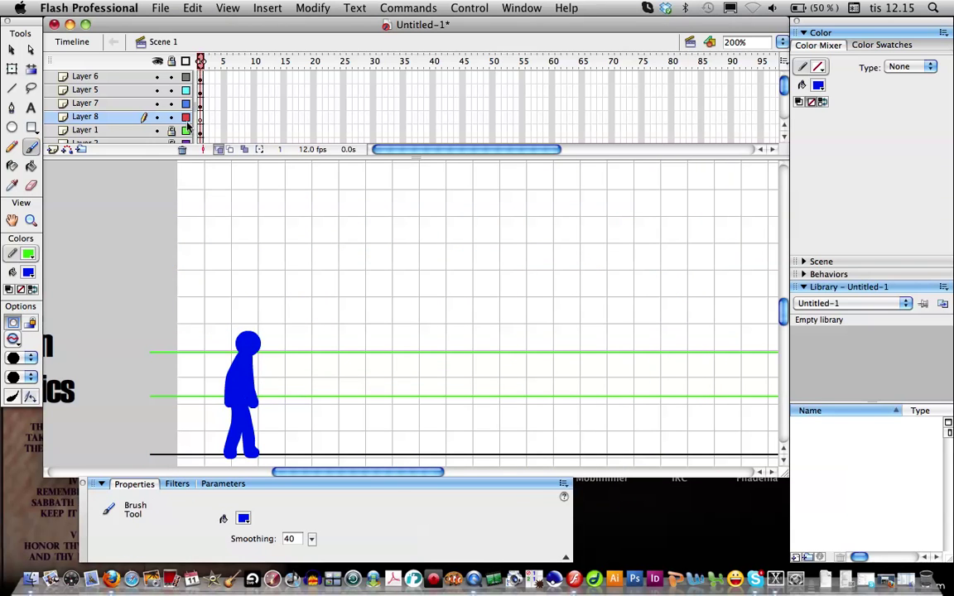
{"action": "key", "text": "super+z"}
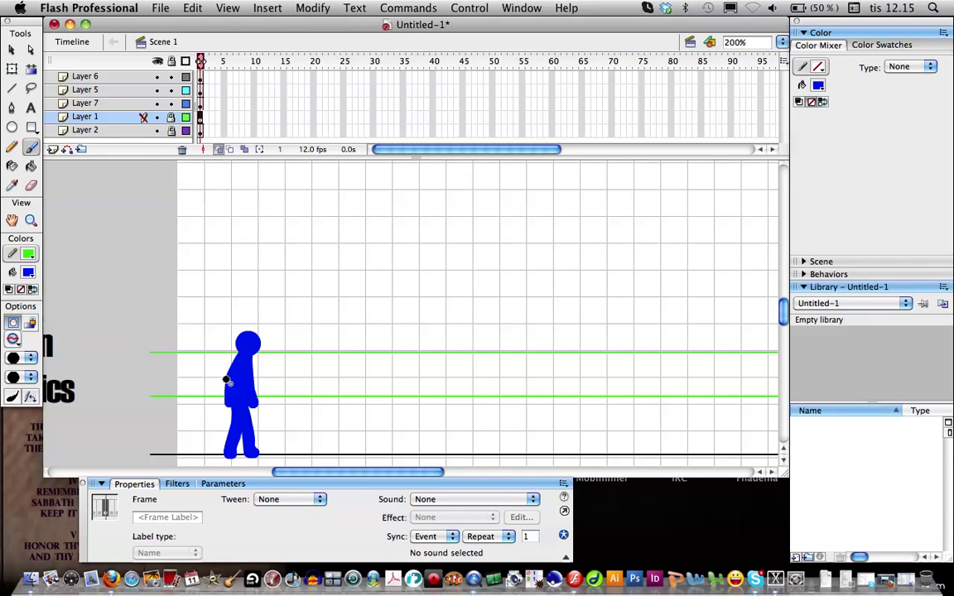
- Lock and hide Layer 6, which holds the head circle
{"action": "mouse_move", "coordinate": [350, 477]}
{"action": "left_mouse_down"}
{"action": "mouse_move", "coordinate": [319, 479]}
{"action": "mouse_move", "coordinate": [336, 466]}
{"action": "mouse_move", "coordinate": [335, 479]}
{"action": "mouse_move", "coordinate": [316, 477]}
{"action": "left_mouse_up"}
{"action": "scroll", "coordinate": [317, 363], "scroll_direction": "down", "scroll_amount": 2}
{"action": "scroll", "coordinate": [330, 381], "scroll_direction": "up", "scroll_amount": 6}
{"action": "scroll", "coordinate": [331, 382], "scroll_direction": "down", "scroll_amount": 6}
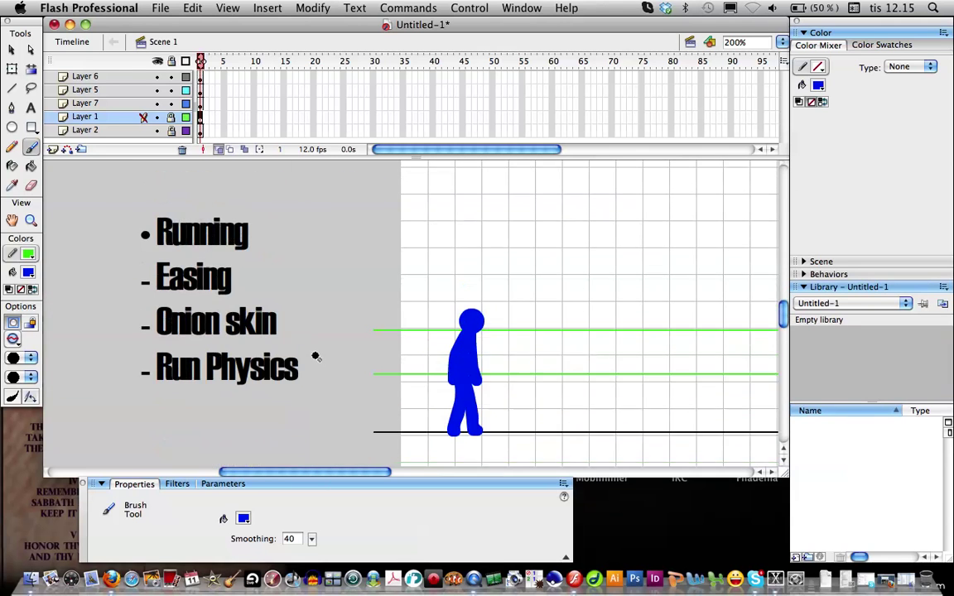
{"action": "scroll", "coordinate": [316, 356], "scroll_direction": "down", "scroll_amount": 2}
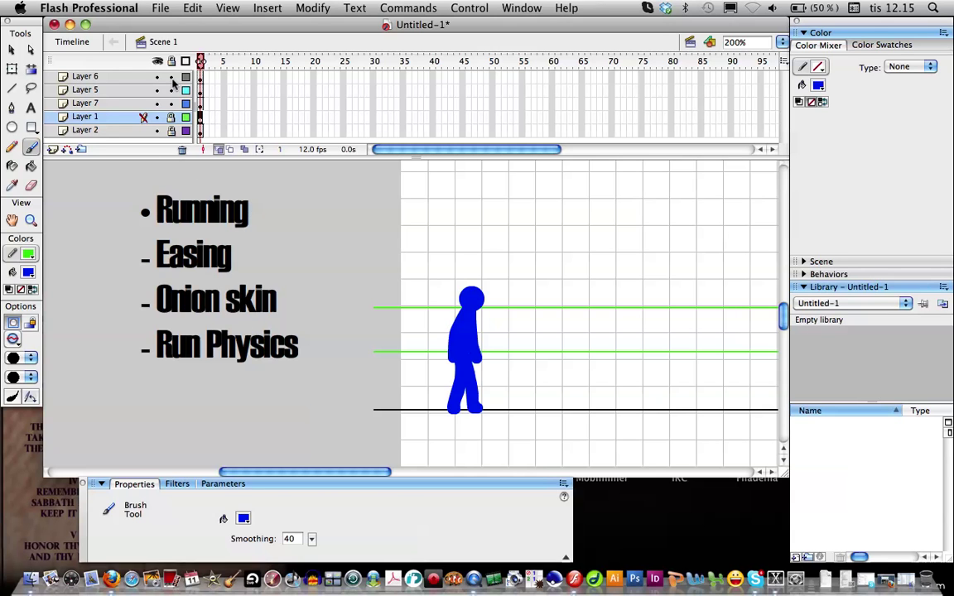
{"action": "left_click", "coordinate": [172, 78]}
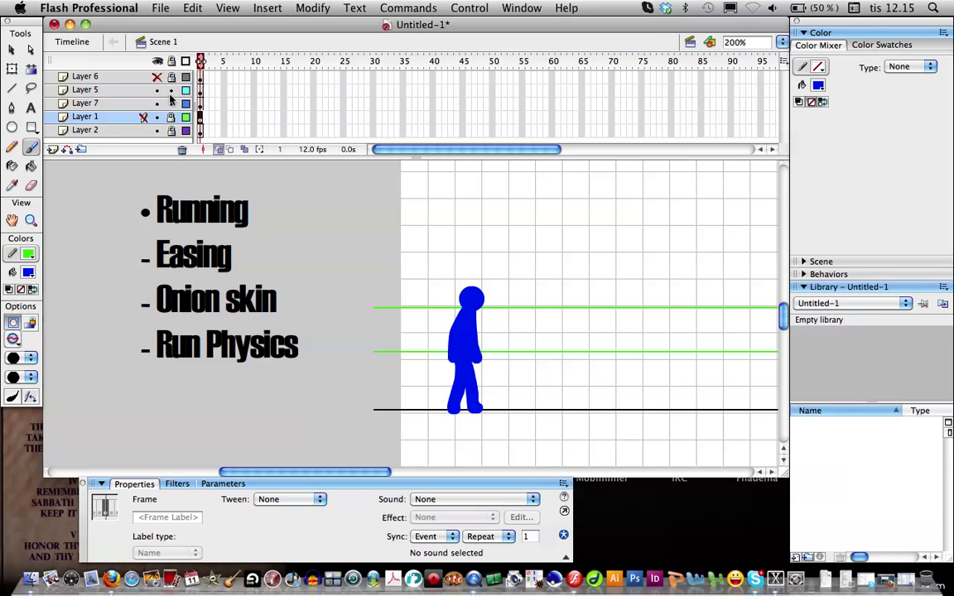
{"action": "left_click", "coordinate": [156, 76]}
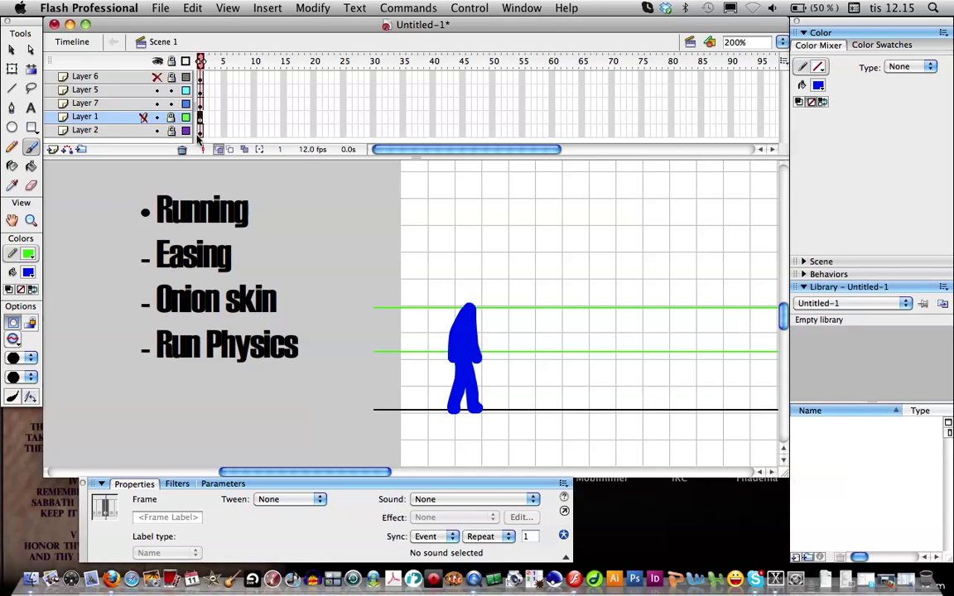
{"action": "left_click", "coordinate": [363, 485]}
{"action": "left_click", "coordinate": [106, 554]}
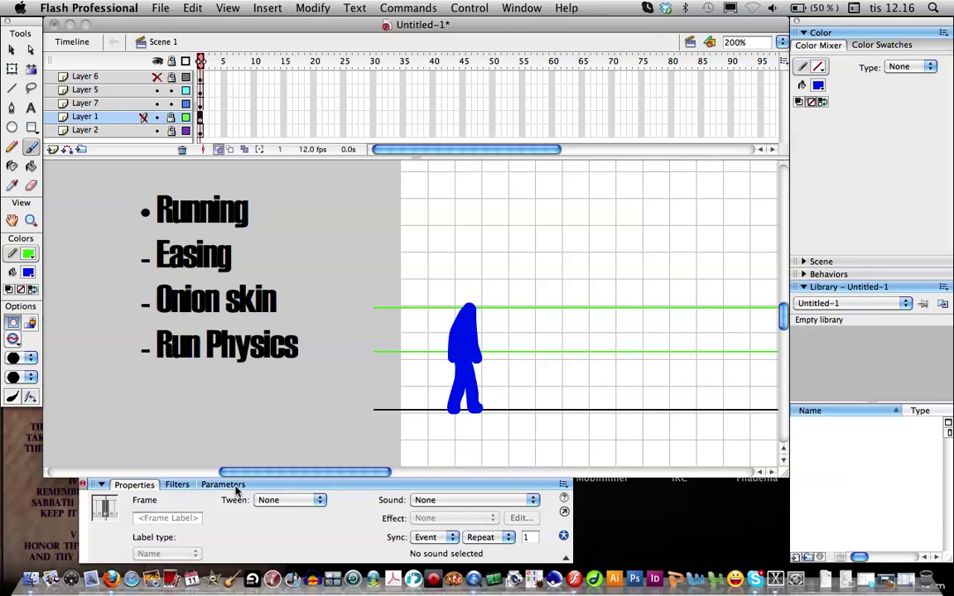
- Lock Layer 7, which holds the green height lines, and change its layer type to Guide
{"action": "left_click_drag", "start_coordinate": [260, 472], "coordinate": [283, 472]}
{"action": "left_click", "coordinate": [110, 115]}
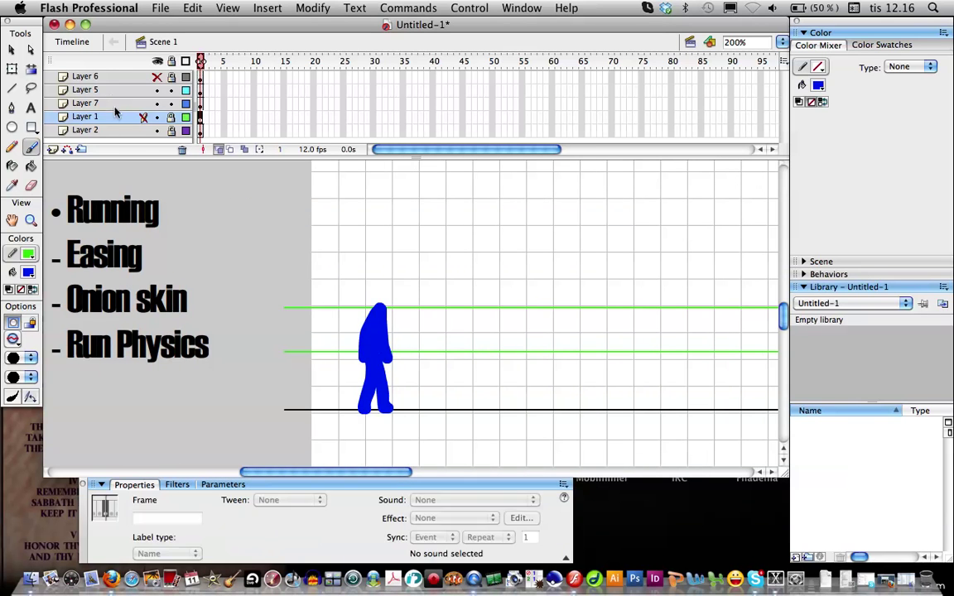
{"action": "left_click", "coordinate": [116, 89]}
{"action": "left_click", "coordinate": [121, 104]}
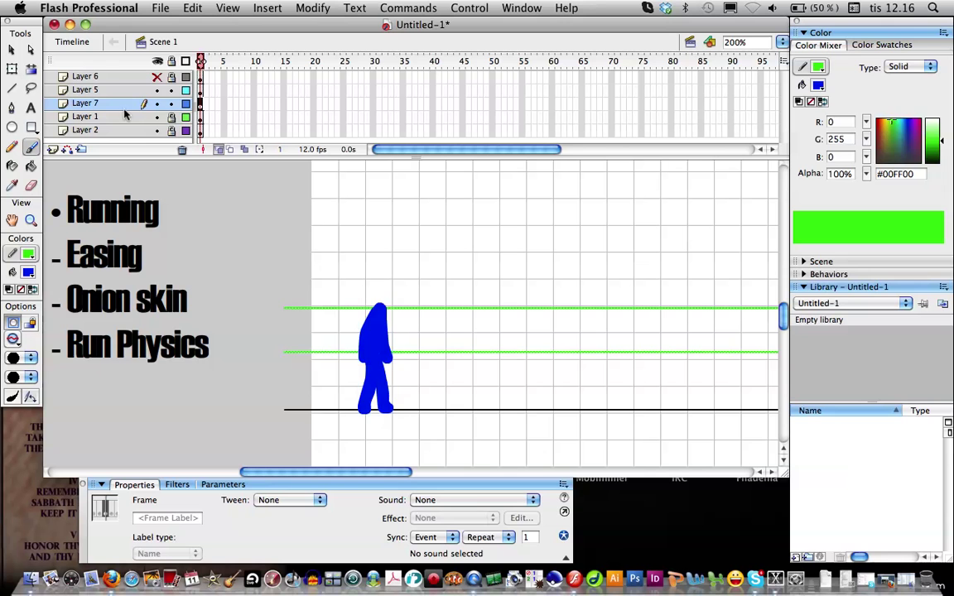
{"action": "left_click", "coordinate": [170, 103]}
{"action": "right_click", "coordinate": [179, 110]}
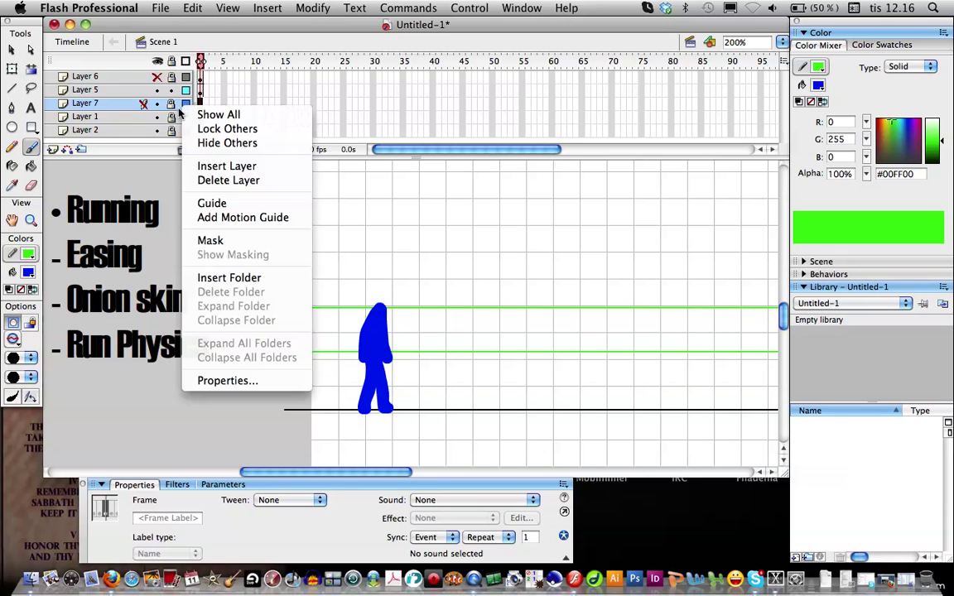
{"action": "left_click", "coordinate": [128, 103]}
{"action": "double_click", "coordinate": [64, 106]}
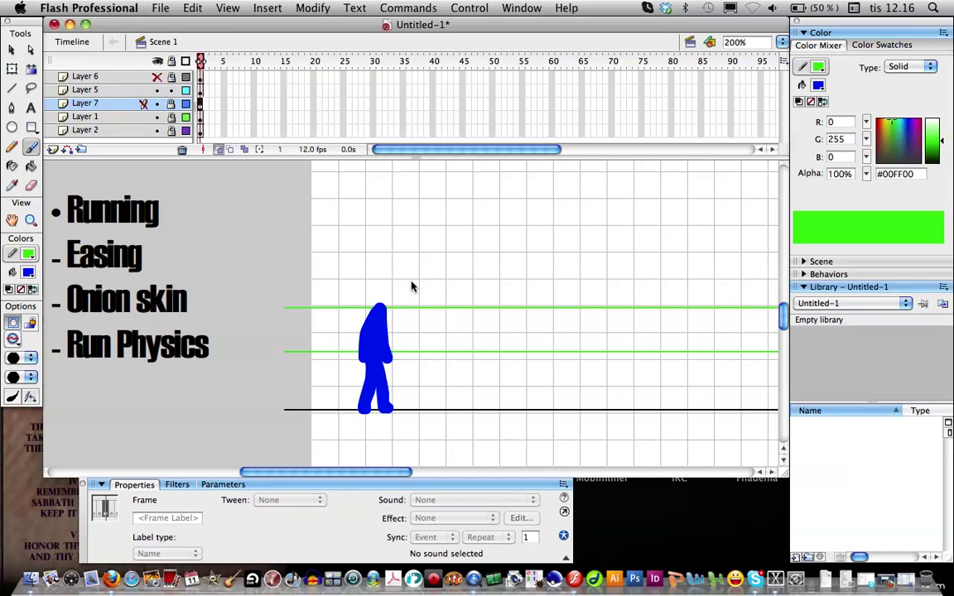
{"action": "left_click", "coordinate": [427, 273]}
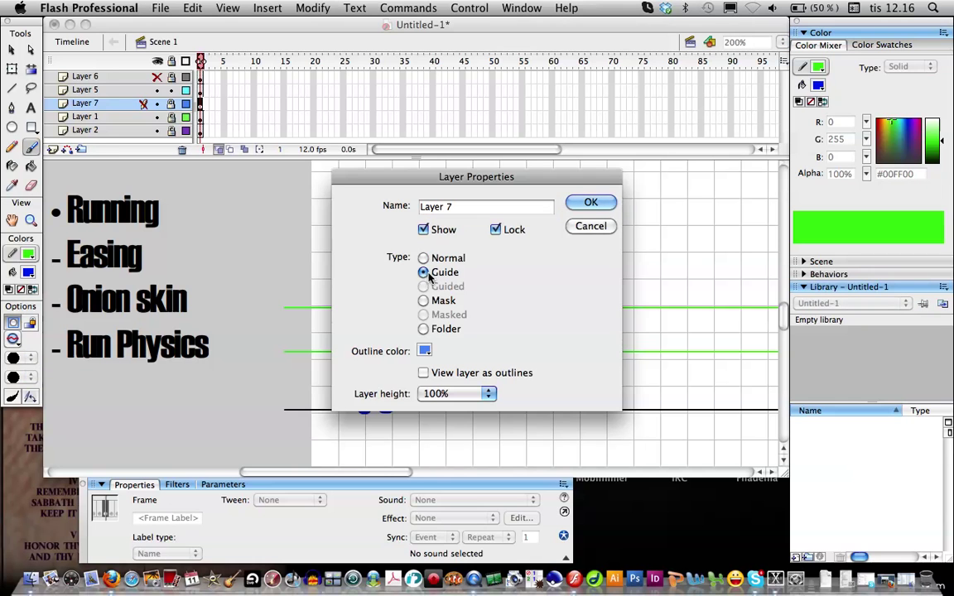
{"action": "left_click", "coordinate": [589, 202]}
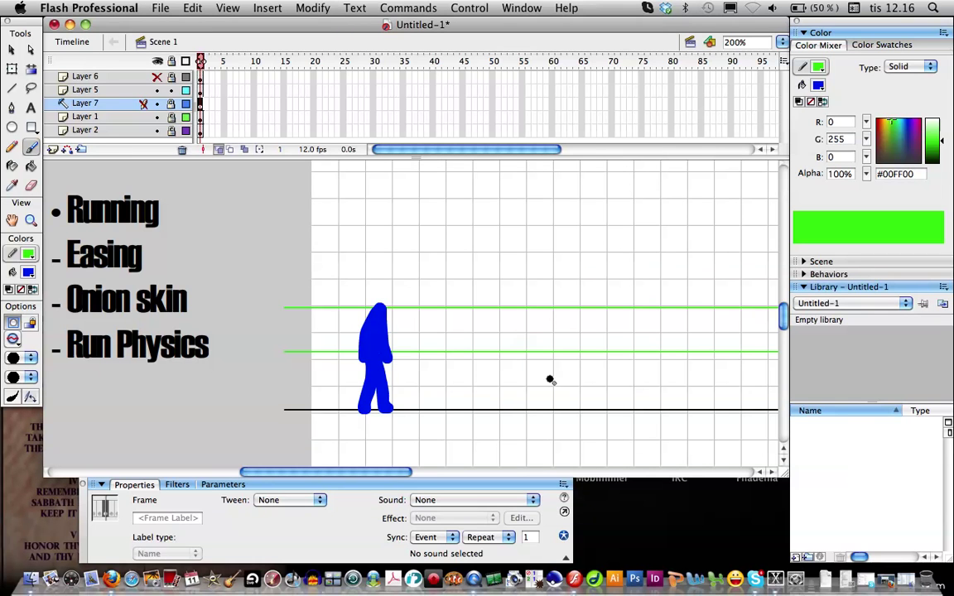
- Test the movie to check which layers appear in the published output, and close the preview
{"action": "key", "text": "super+Return"}
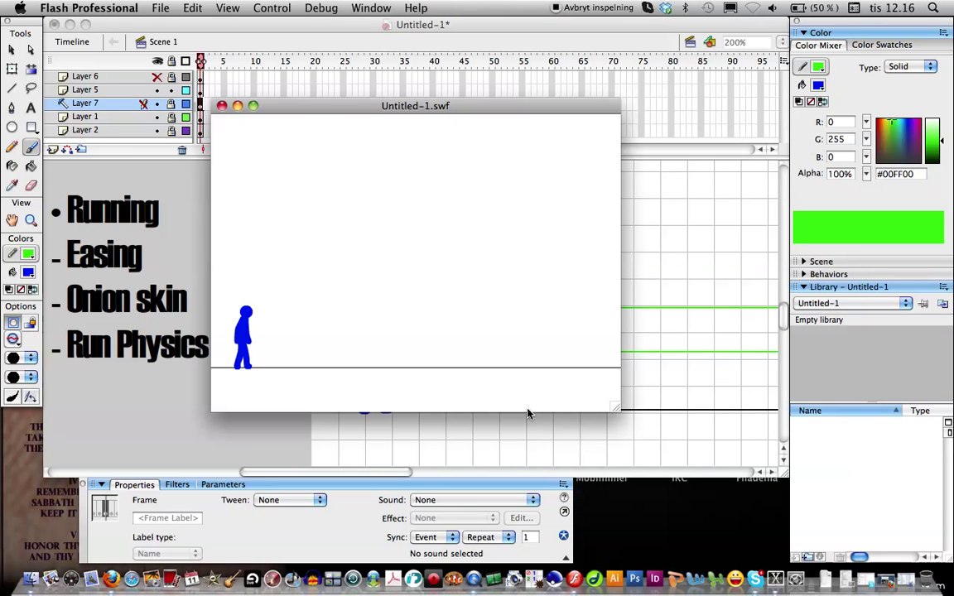
{"action": "left_click", "coordinate": [221, 105]}
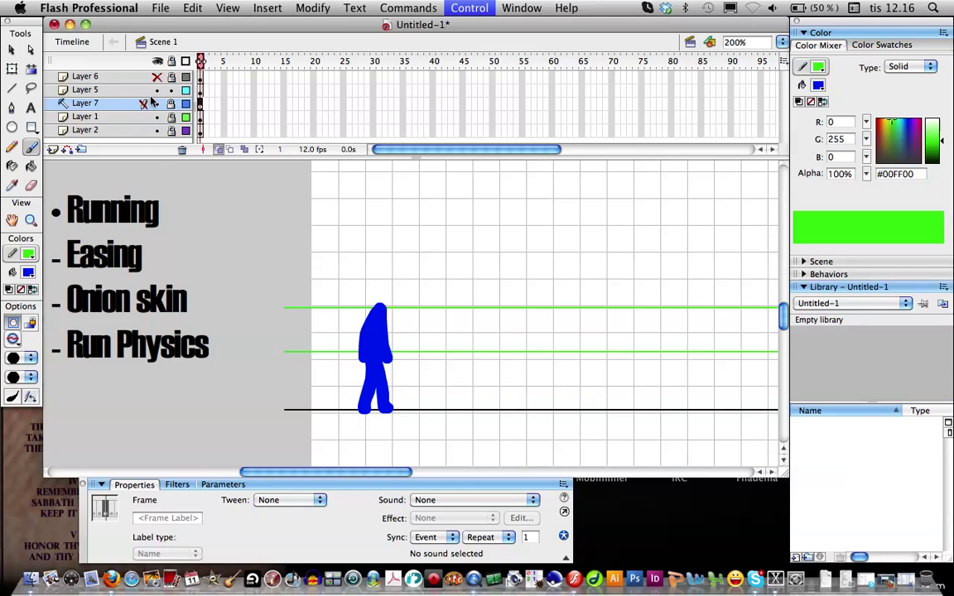
- Make the figure's body layer, Layer 5, active and turn off onion skinning
{"action": "left_click", "coordinate": [116, 89]}
{"action": "left_click", "coordinate": [3, 75]}
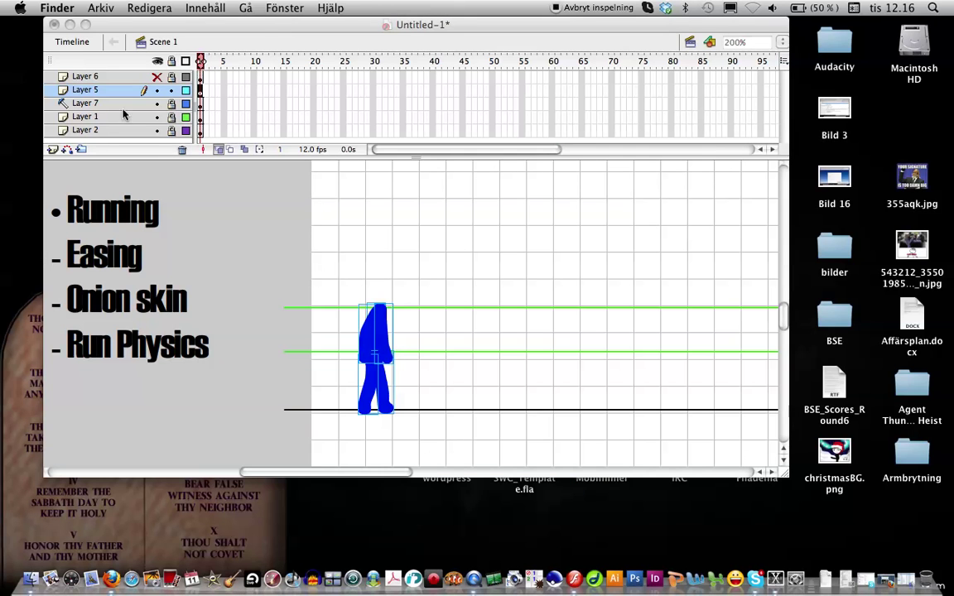
{"action": "left_click", "coordinate": [287, 30]}
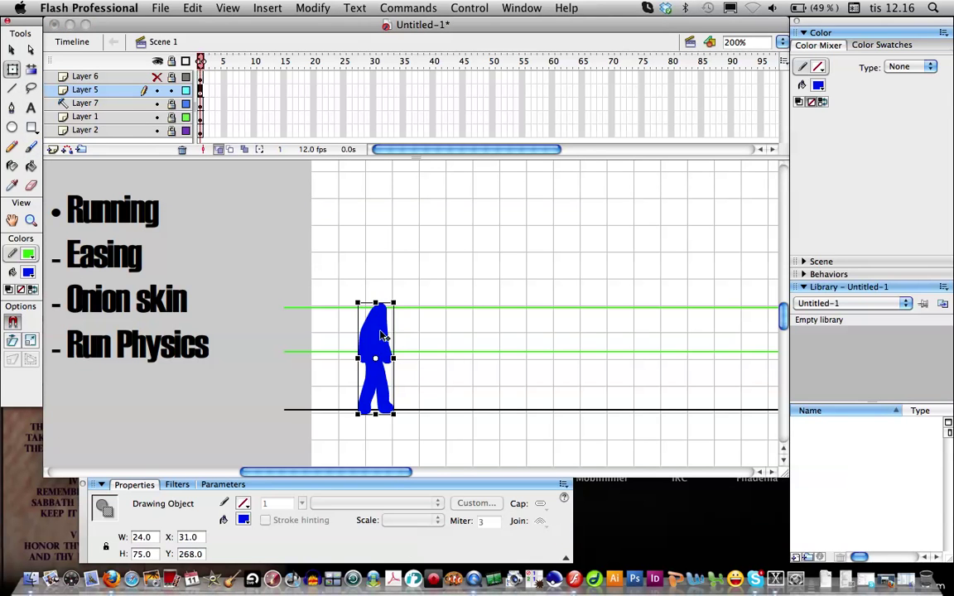
{"action": "left_click", "coordinate": [218, 149]}
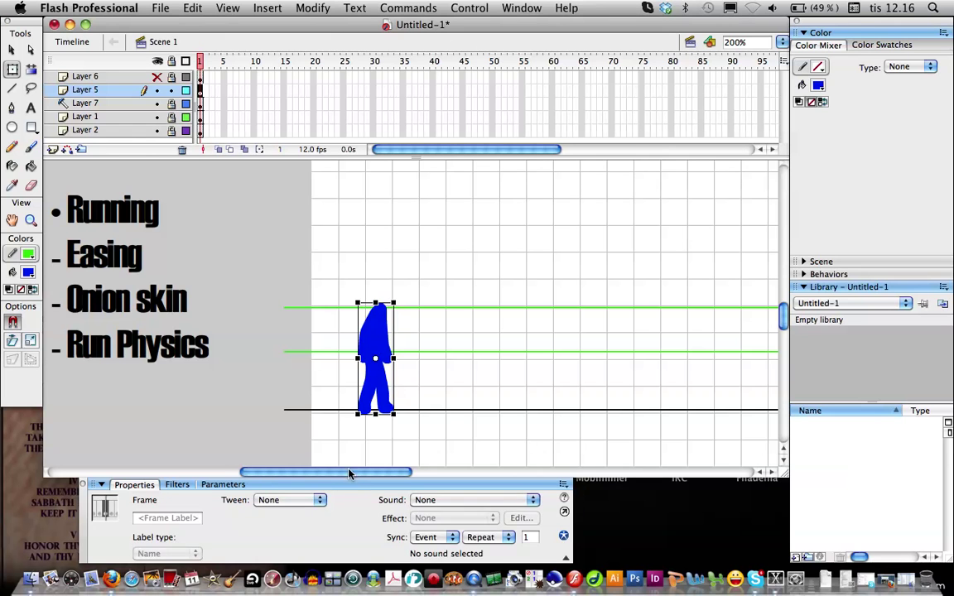
- Try skewing the top of the figure slightly forward in frame 1, and undo the skew
{"action": "left_click_drag", "start_coordinate": [350, 472], "coordinate": [361, 472]}
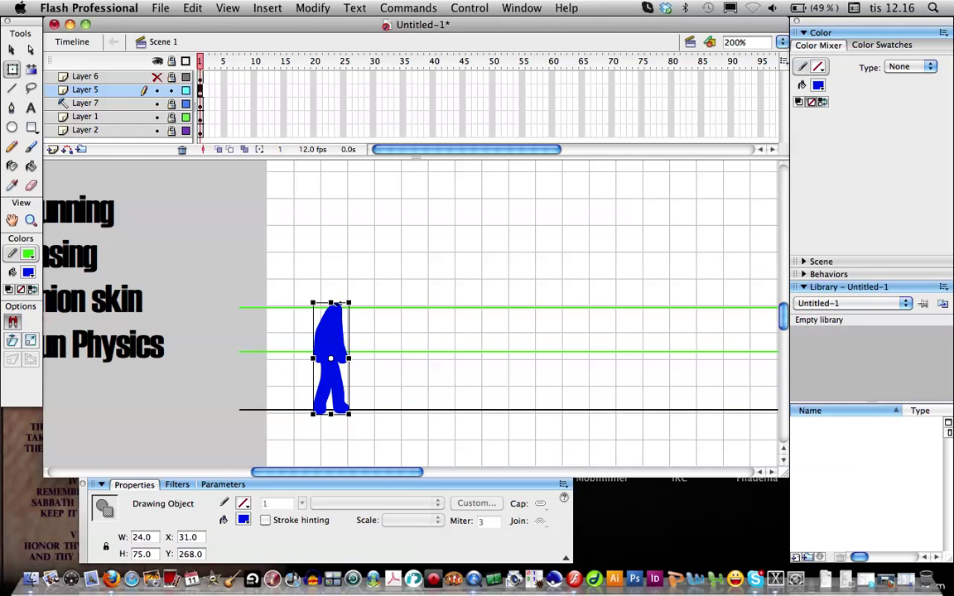
{"action": "left_click_drag", "start_coordinate": [334, 305], "coordinate": [339, 303]}
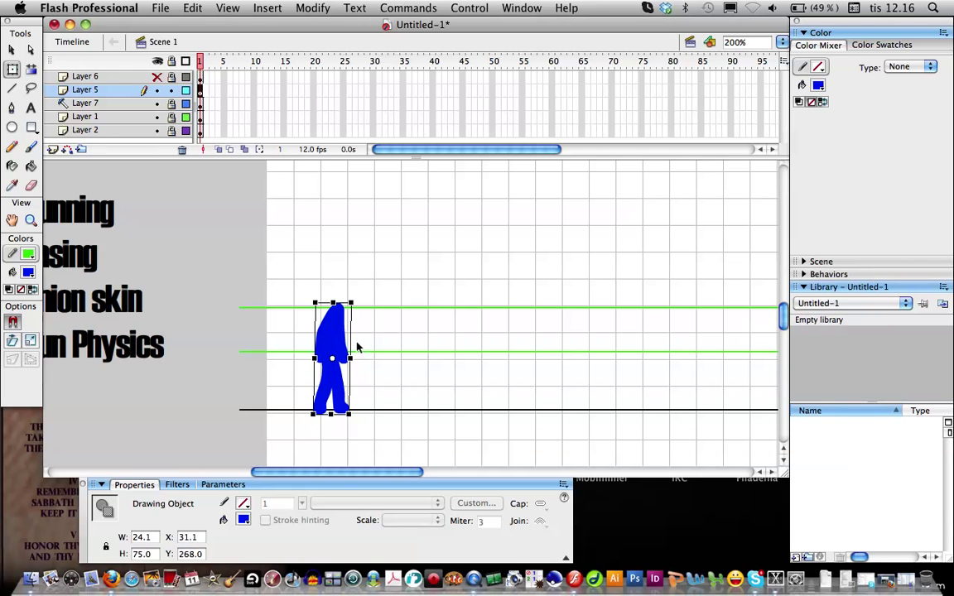
{"action": "key", "text": "super+z"}
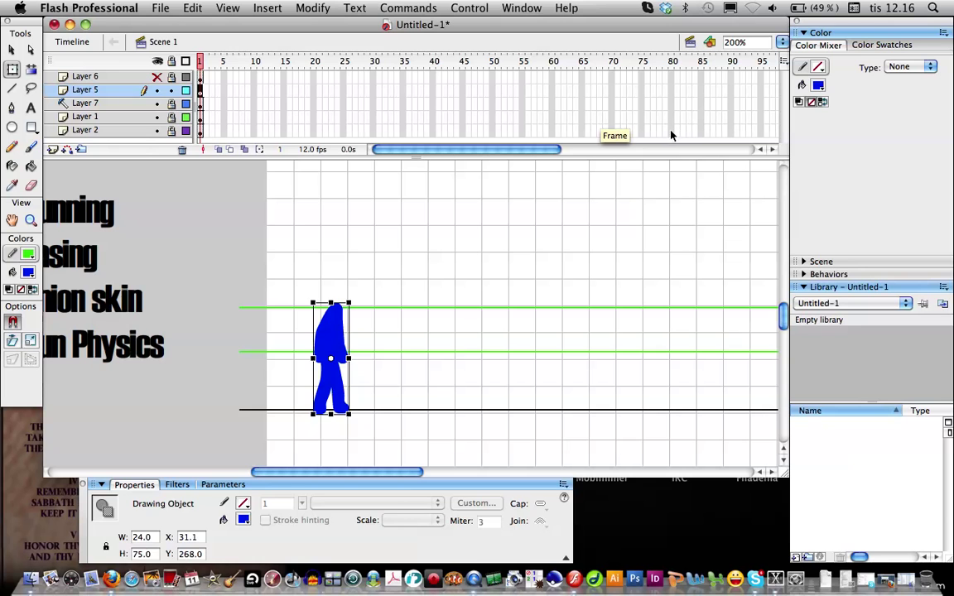
- Extend Layer 7, Layer 1 and Layer 2 by inserting frames at frame 80
{"action": "left_click_drag", "start_coordinate": [672, 133], "coordinate": [671, 105]}
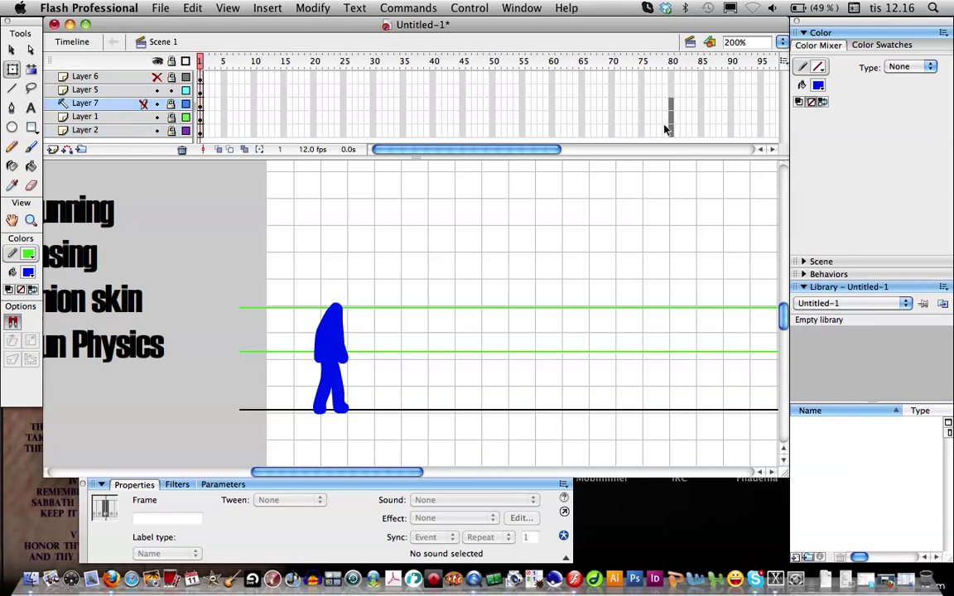
{"action": "right_click", "coordinate": [669, 100]}
{"action": "key", "text": "Escape"}
{"action": "left_click", "coordinate": [658, 118]}
{"action": "left_click", "coordinate": [670, 107]}
{"action": "left_click_drag", "start_coordinate": [672, 106], "coordinate": [671, 132]}
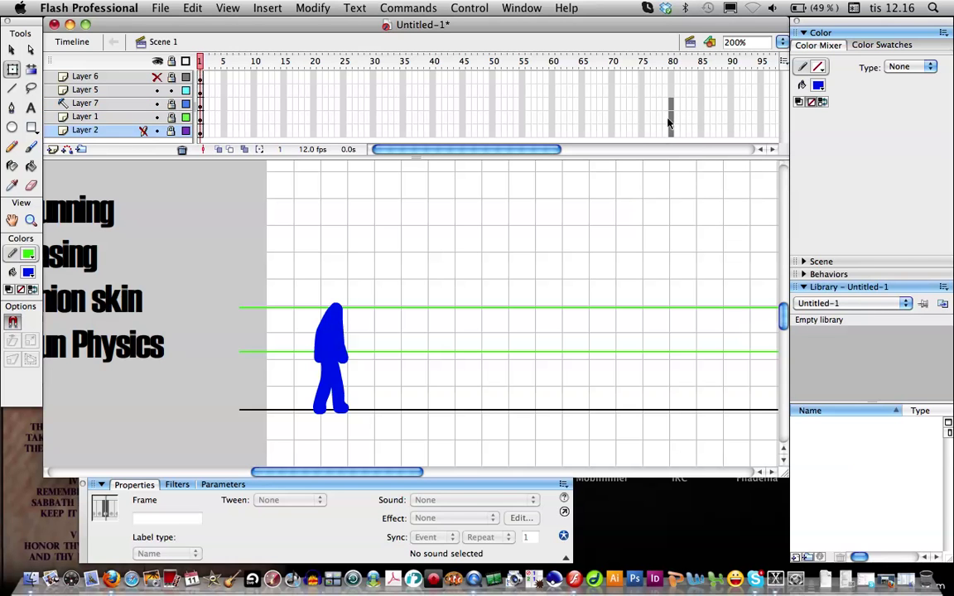
{"action": "right_click", "coordinate": [669, 121]}
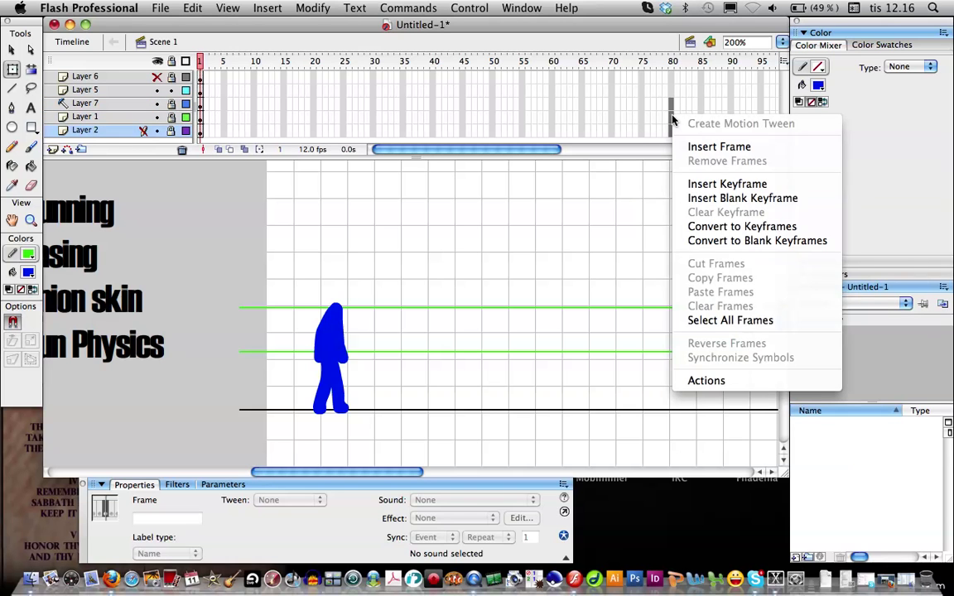
{"action": "left_click", "coordinate": [719, 148]}
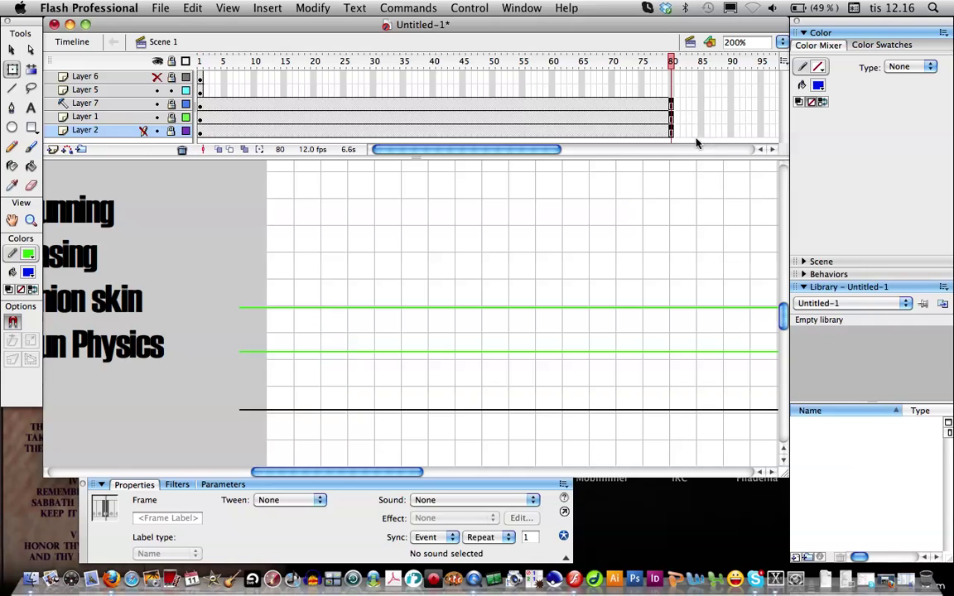
{"action": "left_click", "coordinate": [128, 105]}
{"action": "left_click", "coordinate": [126, 119]}
{"action": "left_click", "coordinate": [134, 133]}
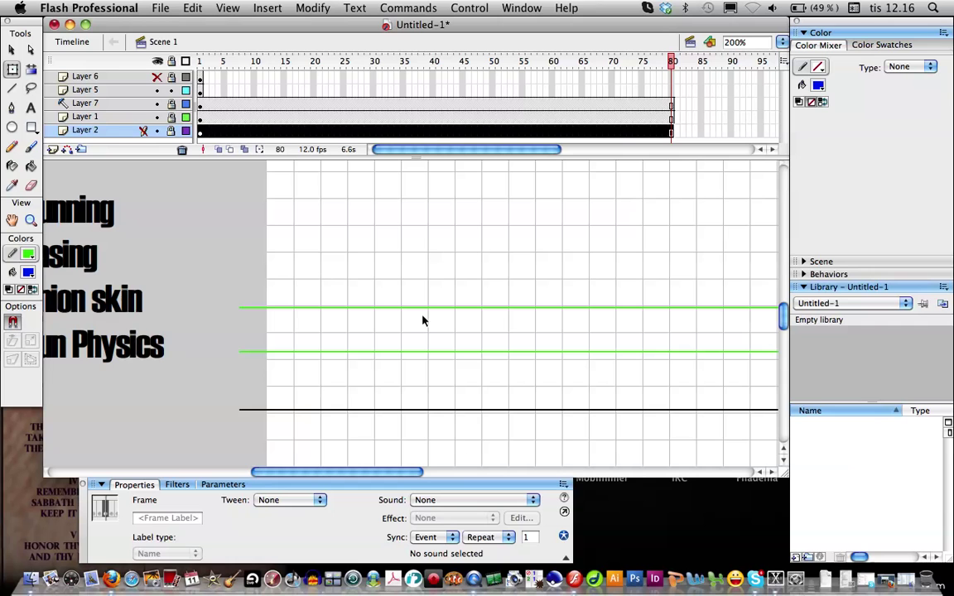
{"action": "left_click", "coordinate": [670, 118]}
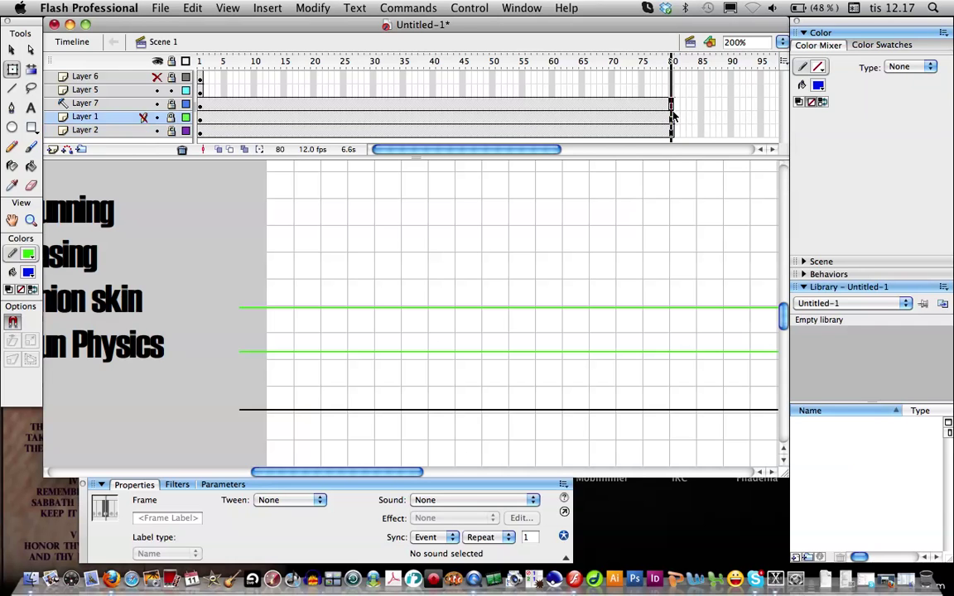
{"action": "left_click", "coordinate": [670, 107]}
- Convert frames 2 to 80 of Layer 5 to blank keyframes and return the playhead to frame 1
{"action": "left_click_drag", "start_coordinate": [673, 91], "coordinate": [205, 91]}
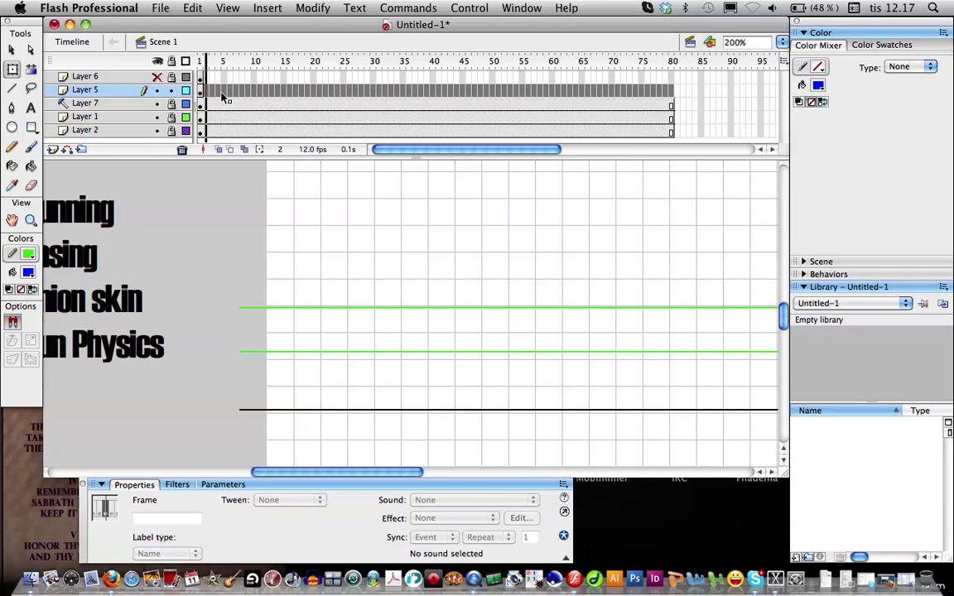
{"action": "right_click", "coordinate": [263, 88]}
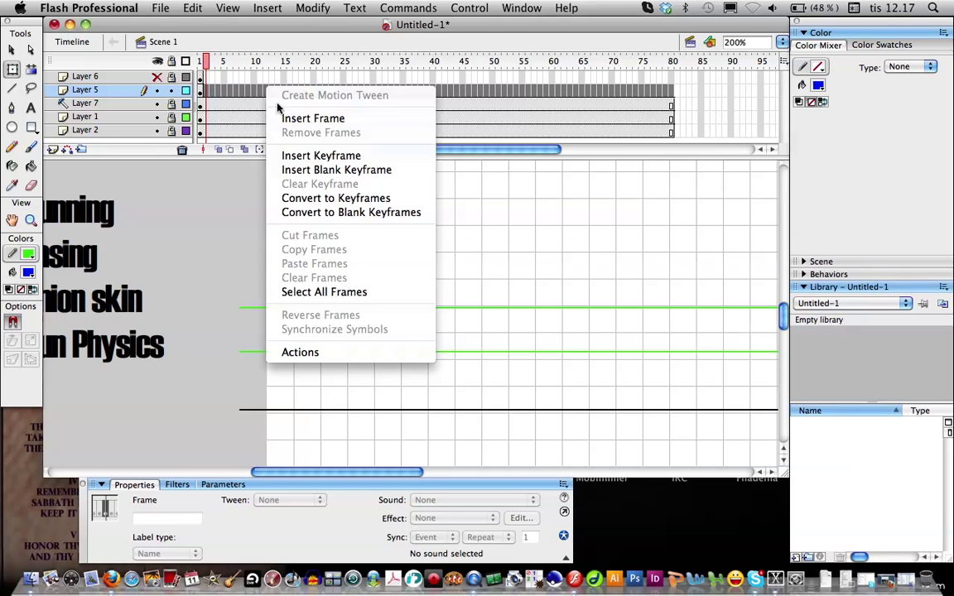
{"action": "left_click", "coordinate": [385, 214]}
{"action": "left_click", "coordinate": [315, 62]}
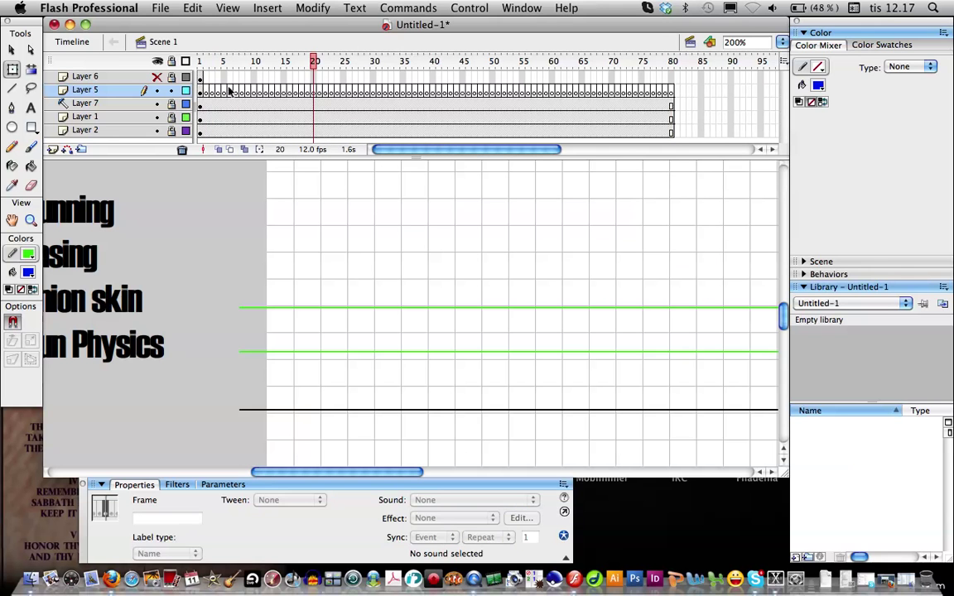
{"action": "left_click_drag", "start_coordinate": [319, 62], "coordinate": [198, 73]}
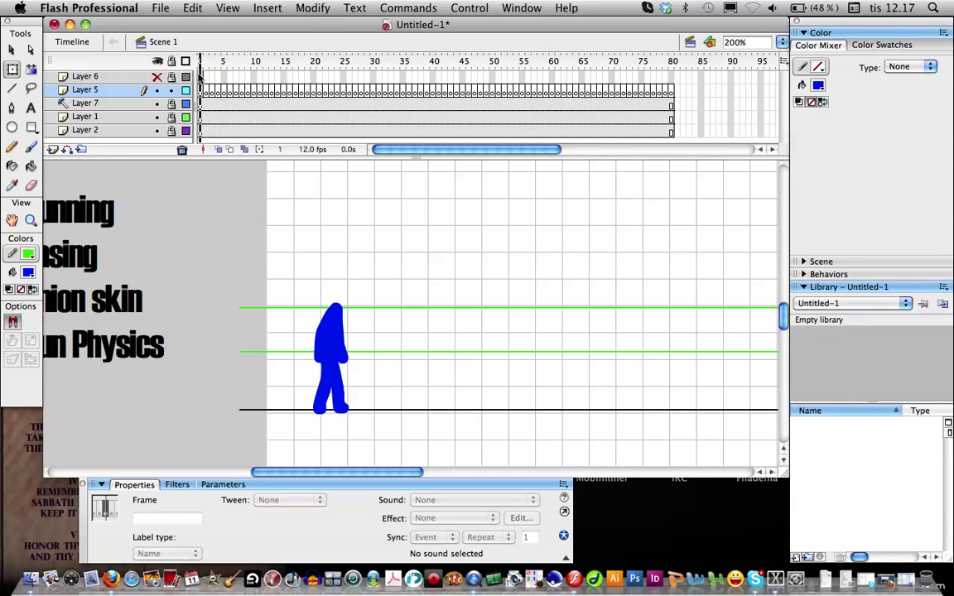
- Extend the hidden Layer 6 by inserting a frame at frame 80, and return the playhead to frame 1
{"action": "left_click", "coordinate": [670, 79]}
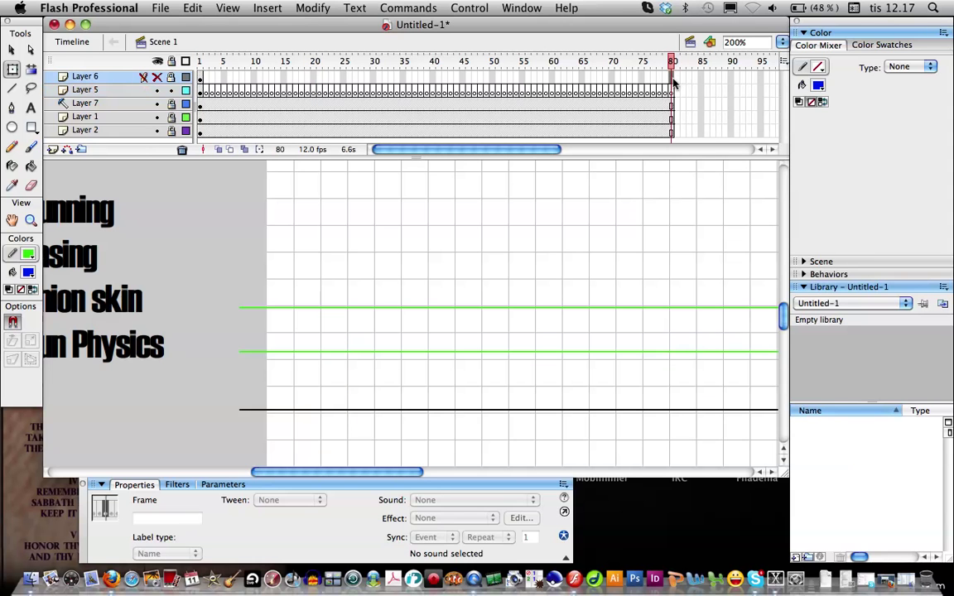
{"action": "right_click", "coordinate": [671, 79]}
{"action": "left_click", "coordinate": [691, 98]}
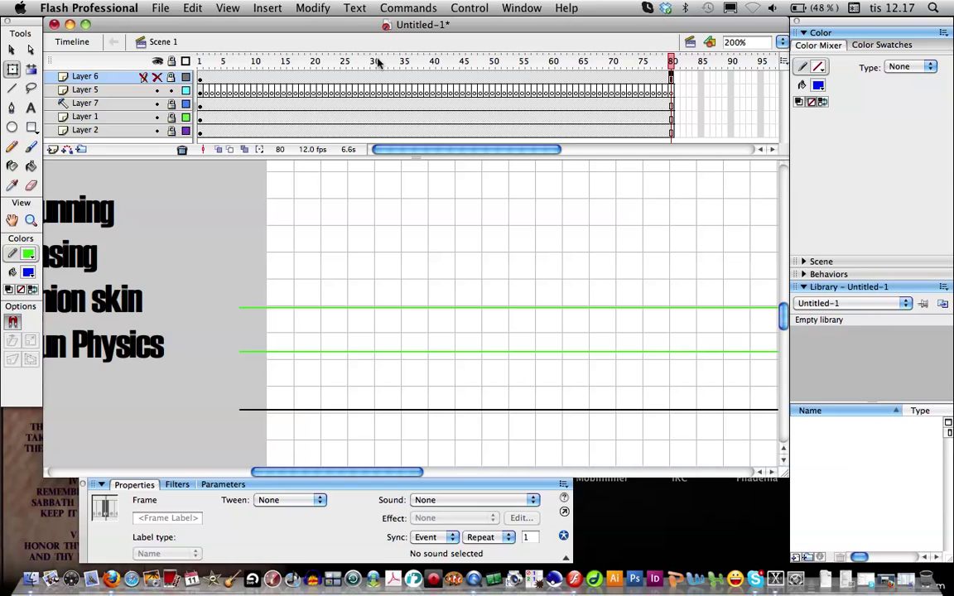
{"action": "left_click_drag", "start_coordinate": [670, 62], "coordinate": [199, 62]}
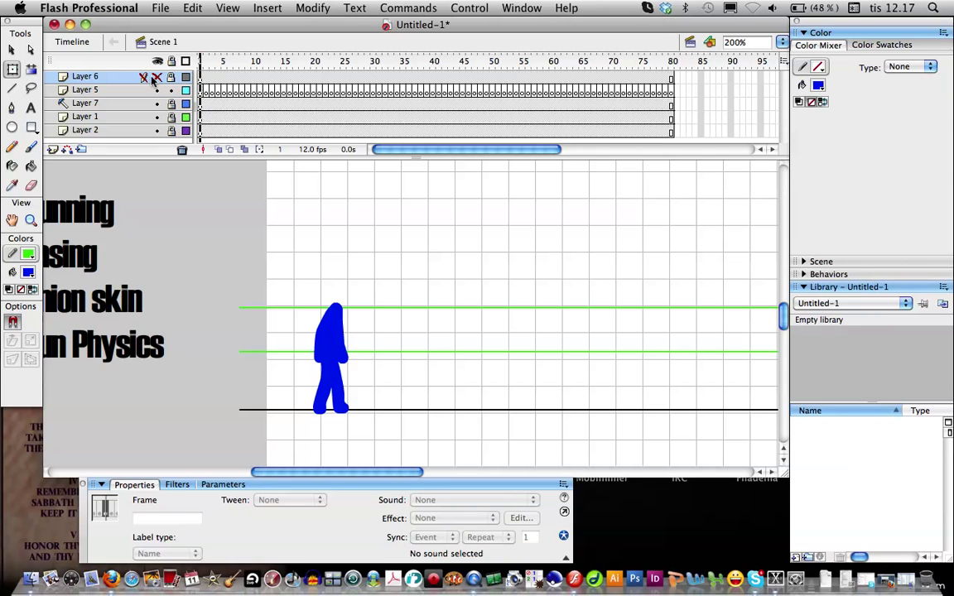
- Clear the blank keyframes in frames 2 to 10 of Layer 5 so the first pose holds through frame 10
{"action": "left_click", "coordinate": [209, 93]}
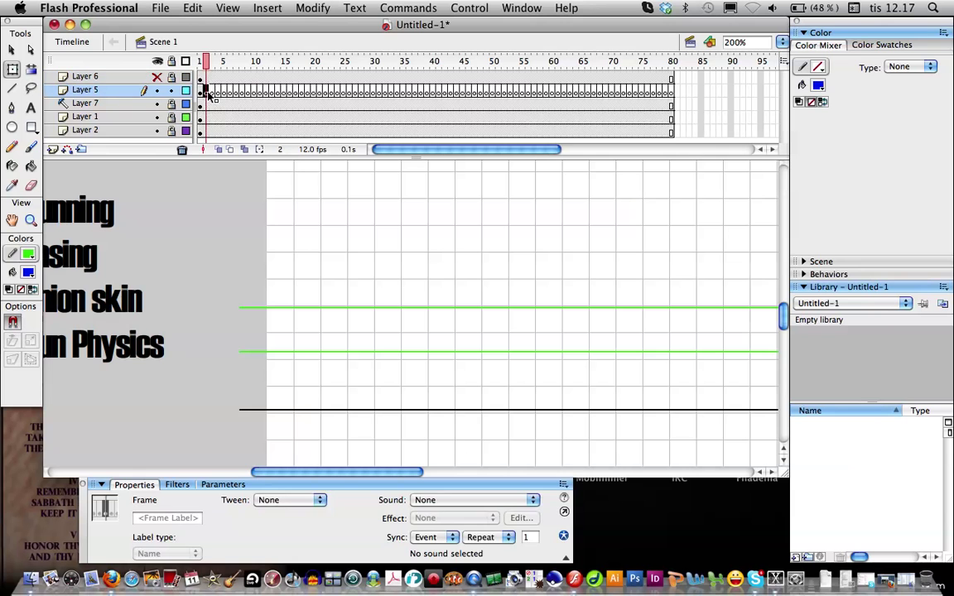
{"action": "left_click_drag", "start_coordinate": [207, 93], "coordinate": [243, 95]}
{"action": "left_click", "coordinate": [199, 93]}
{"action": "left_click", "coordinate": [254, 93]}
{"action": "left_click", "coordinate": [259, 99]}
- Copy the figure from frame 10 in place into frame 11 of Layer 5 and skew its top slightly forward
{"action": "left_click", "coordinate": [343, 354]}
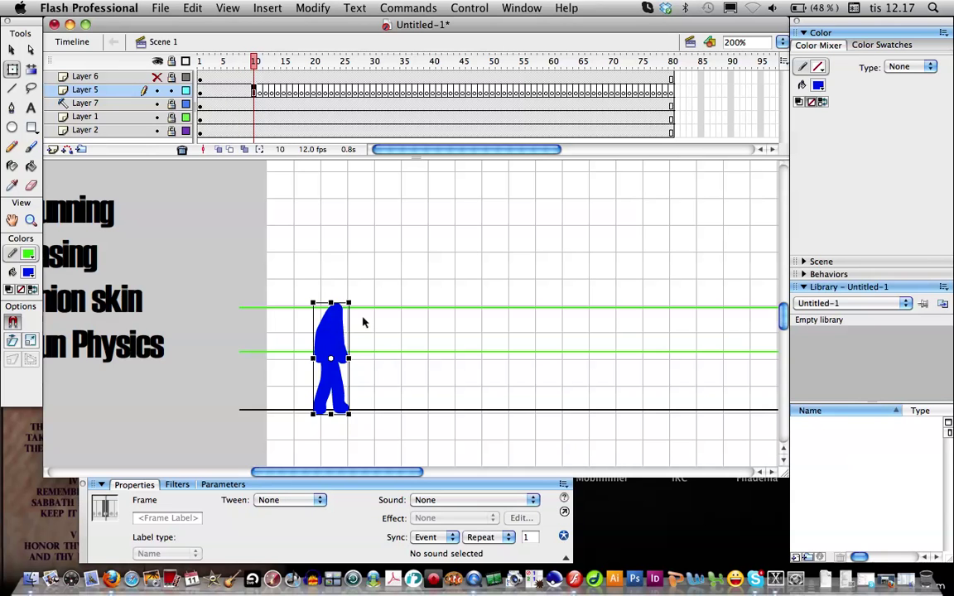
{"action": "key", "text": "super+c"}
{"action": "left_click", "coordinate": [260, 92]}
{"action": "key", "text": "super+shift+v"}
{"action": "left_click_drag", "start_coordinate": [339, 301], "coordinate": [342, 304]}
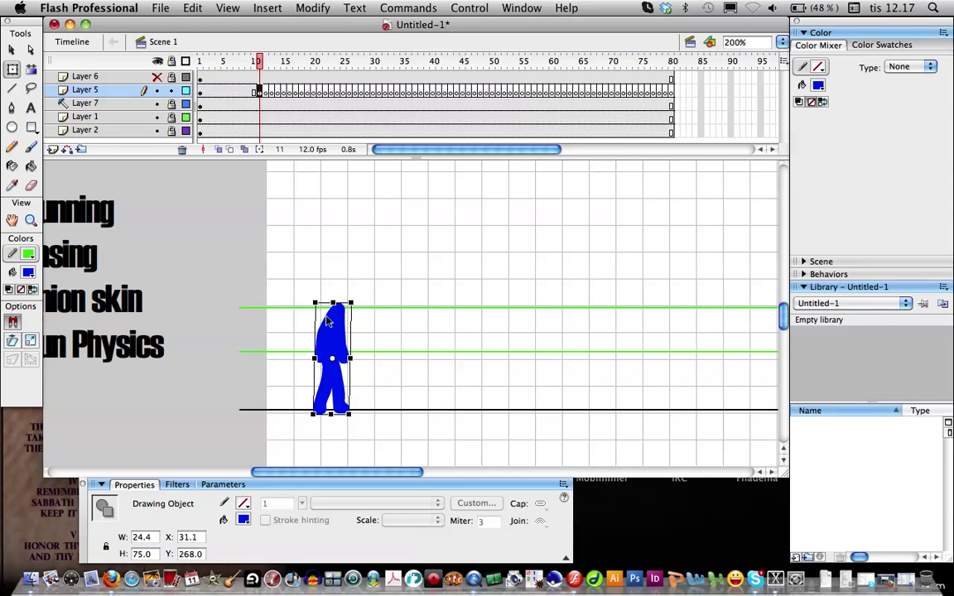
{"action": "left_click", "coordinate": [335, 281]}
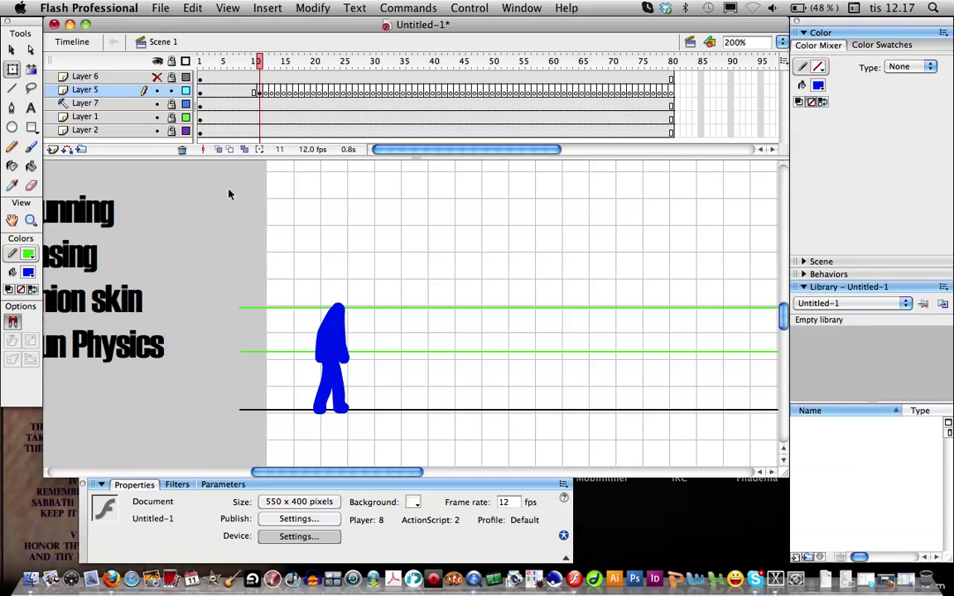
- Turn on onion skinning and nudge the frame 11 figure horizontally right to about X 66.2
{"action": "left_click", "coordinate": [219, 150]}
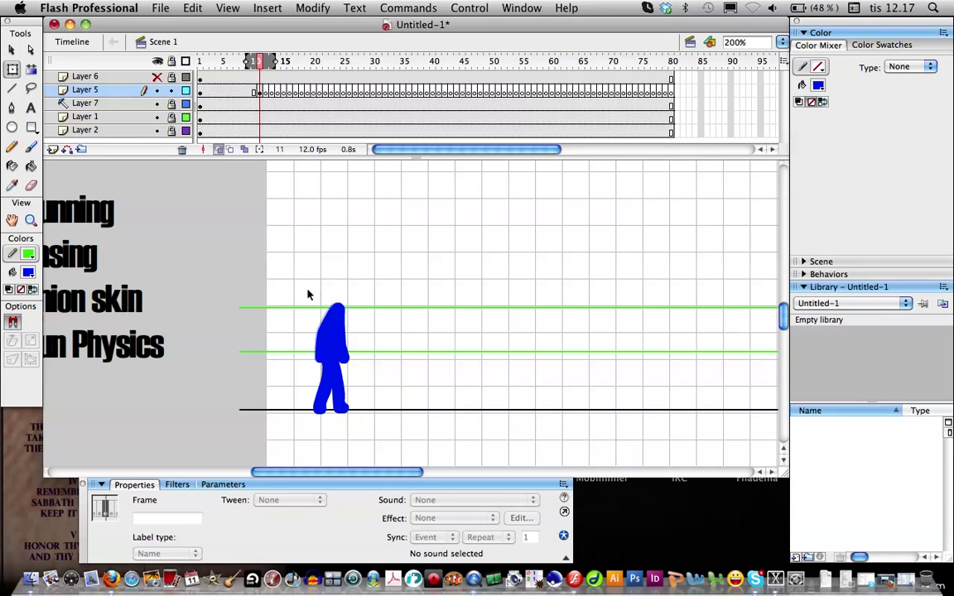
{"action": "left_click_drag", "start_coordinate": [301, 280], "coordinate": [375, 449]}
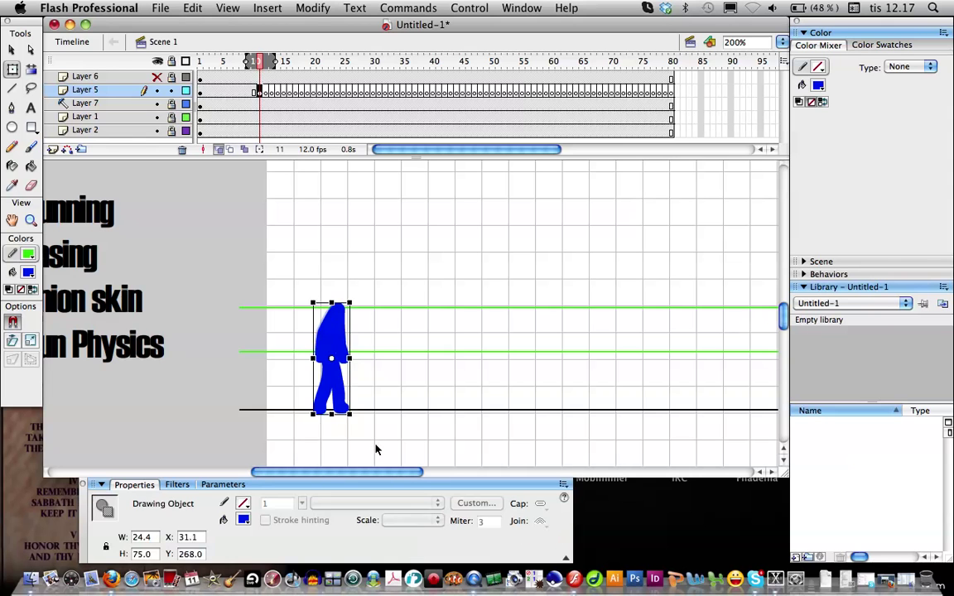
{"action": "key", "text": "Right"}
{"action": "key", "text": "Right"}
{"action": "key", "text": "Right"}
{"action": "key", "text": "Right"}
{"action": "key", "text": "Right"}
{"action": "key", "text": "Right"}
{"action": "key", "text": "Right"}
{"action": "key", "text": "Right"}
{"action": "key", "text": "Right"}
{"action": "key", "text": "Right"}
{"action": "key", "text": "Right"}
{"action": "key", "text": "Right"}
{"action": "key", "text": "Right"}
{"action": "key", "text": "Right"}
{"action": "key", "text": "Right"}
{"action": "key", "text": "Right"}
{"action": "key", "text": "Right"}
{"action": "key", "text": "Right"}
{"action": "key", "text": "Right"}
{"action": "key", "text": "Right"}
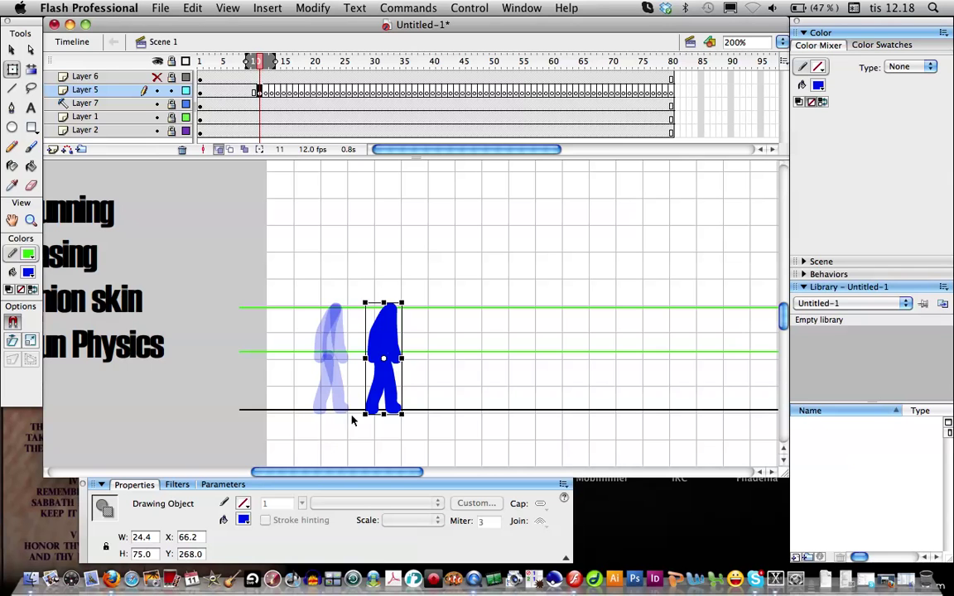
- Nudge the frame 11 figure horizontally back to X 31.1 so it overlaps the onion-skinned first pose
{"action": "key", "text": "Left"}
{"action": "key", "text": "Left"}
{"action": "key", "text": "Left"}
{"action": "key", "text": "Left"}
{"action": "key", "text": "Left"}
{"action": "key", "text": "Left"}
{"action": "key", "text": "Left"}
{"action": "key", "text": "Left"}
{"action": "key", "text": "Left"}
{"action": "key", "text": "Left"}
{"action": "key", "text": "Left"}
{"action": "key", "text": "Left"}
{"action": "key", "text": "Left"}
{"action": "key", "text": "Left"}
{"action": "key", "text": "Left"}
{"action": "key", "text": "Left"}
{"action": "key", "text": "Left"}
{"action": "key", "text": "Left"}
{"action": "key", "text": "Left"}
{"action": "key", "text": "Left"}
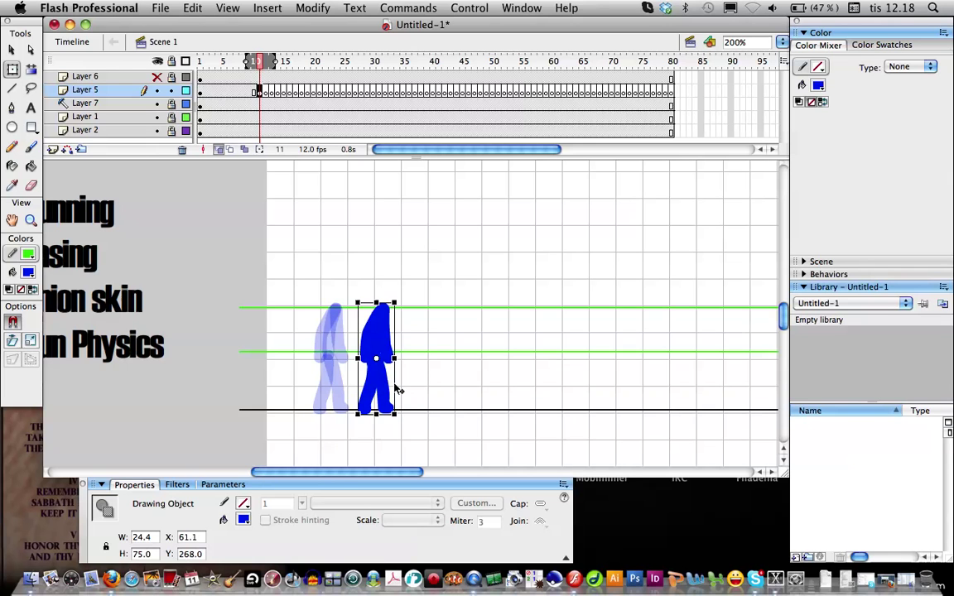
{"action": "key", "text": "Left"}
{"action": "key", "text": "Left"}
{"action": "key", "text": "Left"}
{"action": "key", "text": "Left"}
{"action": "key", "text": "Left"}
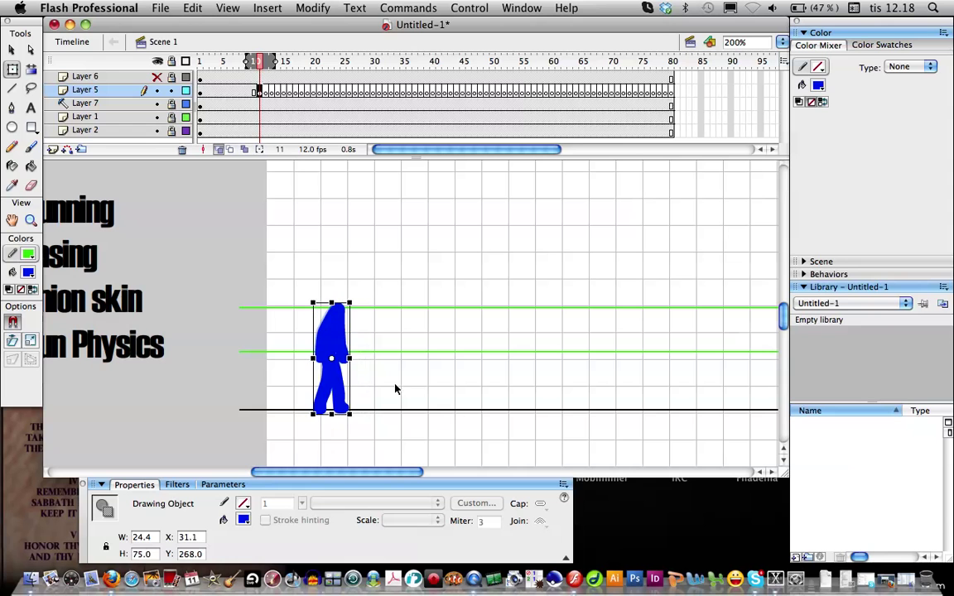
- Copy the frame 11 figure in place into frame 12 of Layer 5 and skew its top slightly further forward
{"action": "key", "text": "super+c"}
{"action": "key", "text": "period"}
{"action": "key", "text": "super+shift+v"}
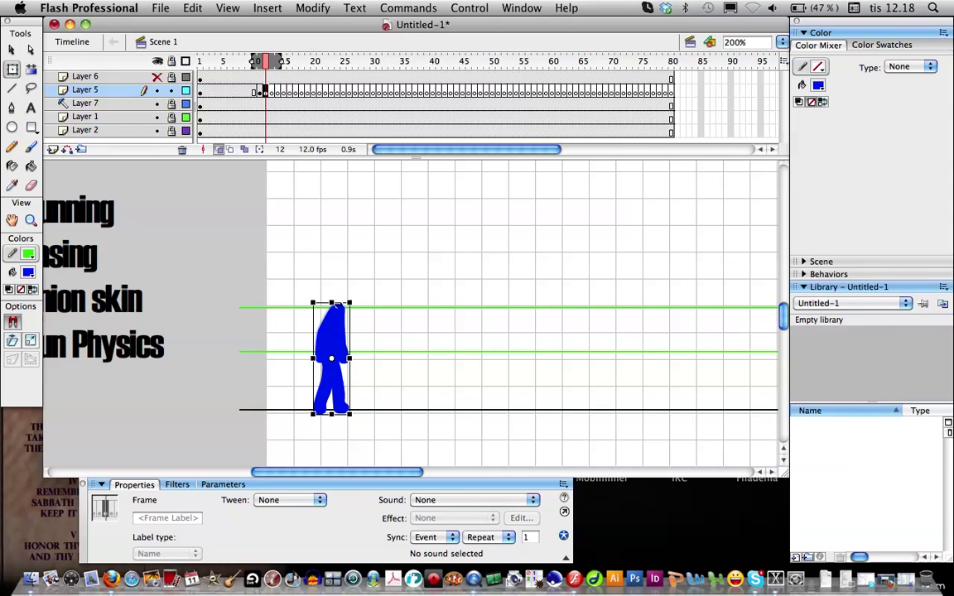
{"action": "left_click_drag", "start_coordinate": [340, 303], "coordinate": [344, 303]}
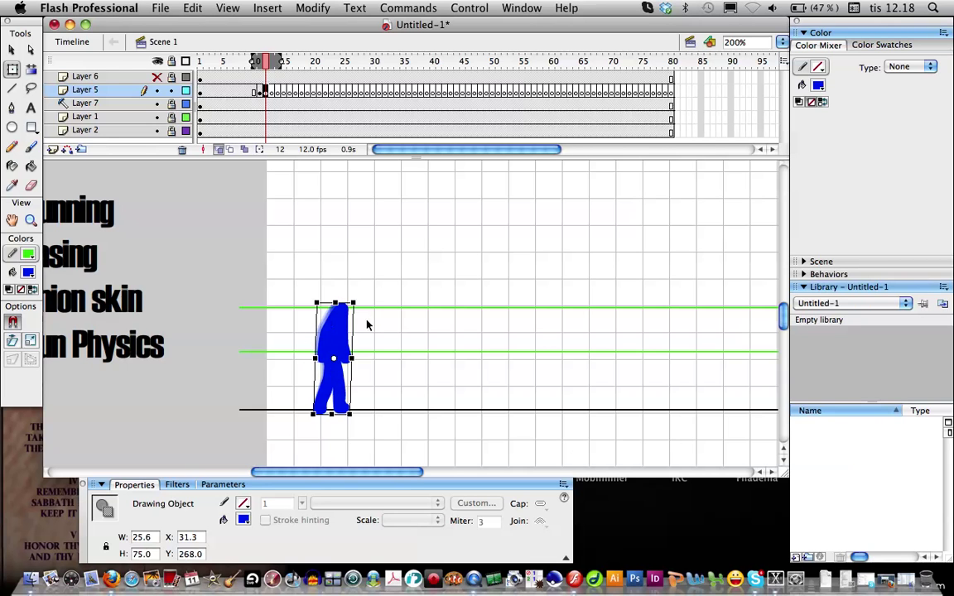
- Copy the frame 12 figure in place into frame 13 of Layer 5, skew its top further forward and deselect it
{"action": "key", "text": "super+c"}
{"action": "left_click", "coordinate": [272, 93]}
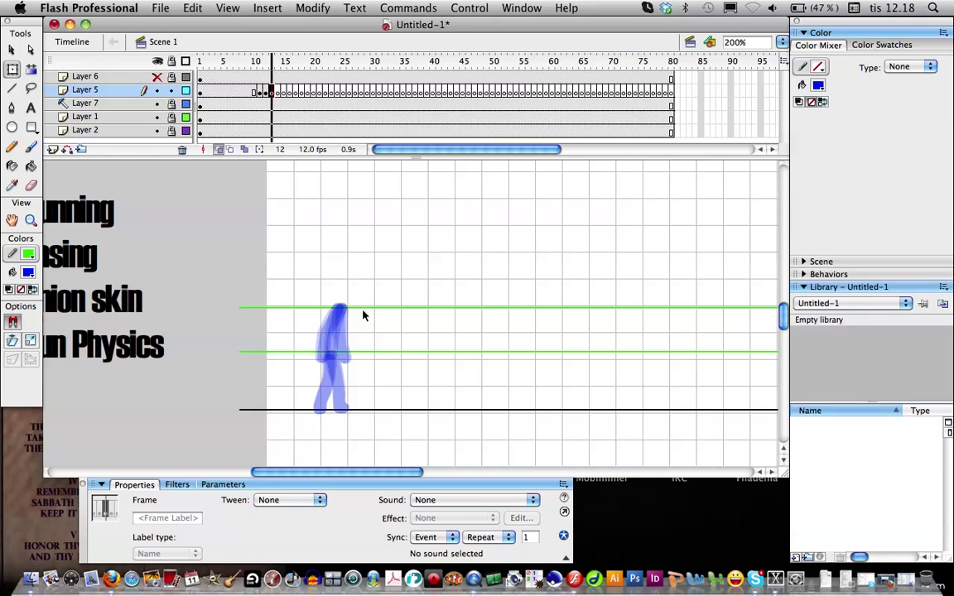
{"action": "key", "text": "super+shift+v"}
{"action": "key", "text": "super+shift+v"}
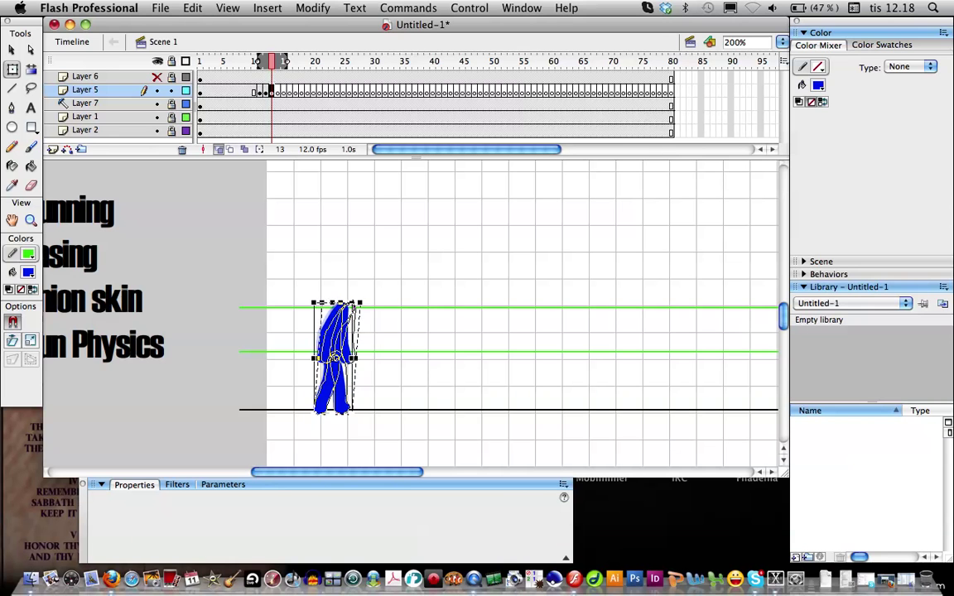
{"action": "left_click", "coordinate": [395, 313]}
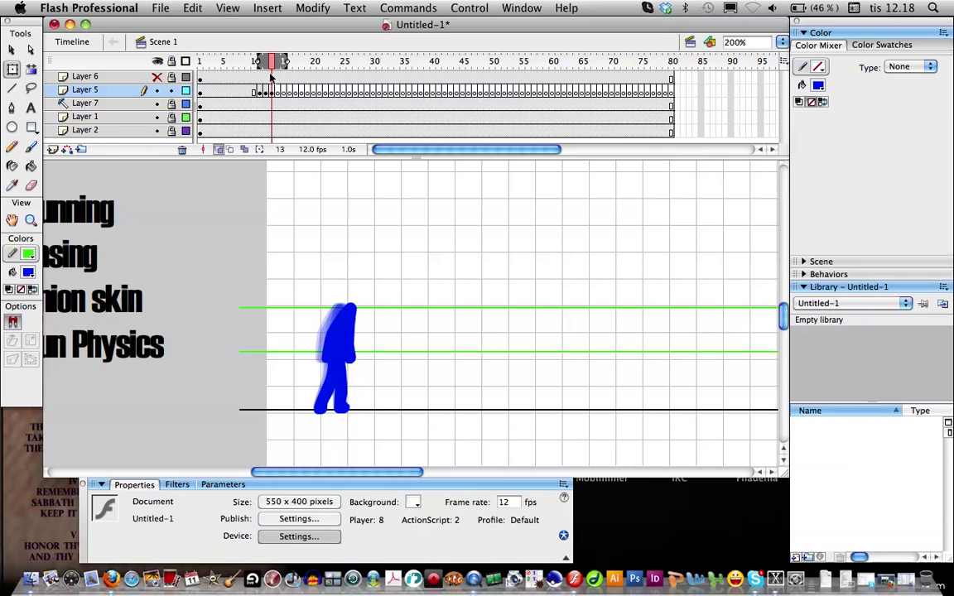
{"action": "mouse_move", "coordinate": [272, 61]}
{"action": "left_mouse_down"}
{"action": "mouse_move", "coordinate": [238, 63]}
{"action": "mouse_move", "coordinate": [272, 72]}
{"action": "left_mouse_up"}
- Brush the frame 14 pose with a forward-leaning torso, one leg on the ground line and the rear foot slightly lifted
{"action": "left_click", "coordinate": [31, 147]}
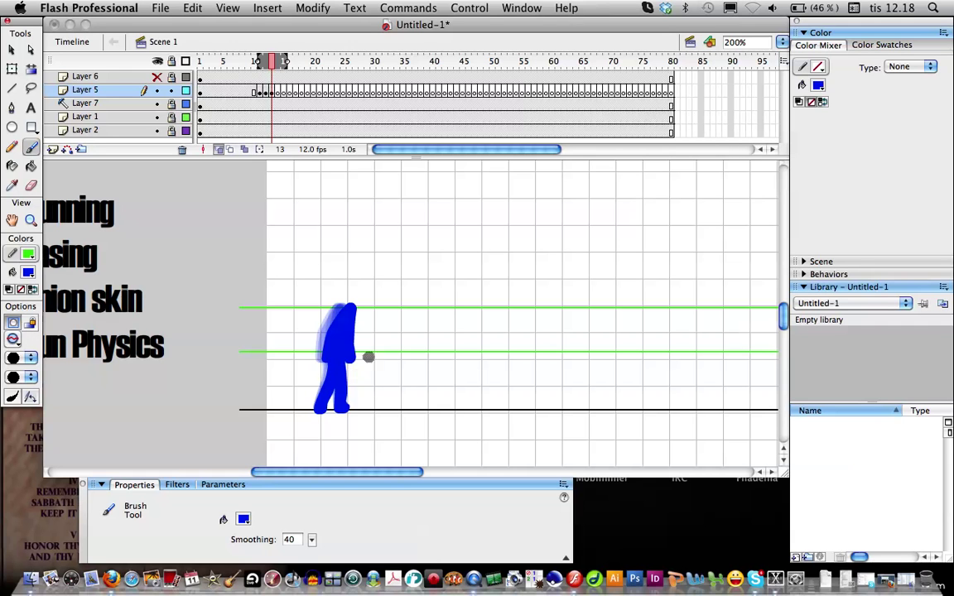
{"action": "key", "text": "period"}
{"action": "left_click_drag", "start_coordinate": [364, 312], "coordinate": [352, 353]}
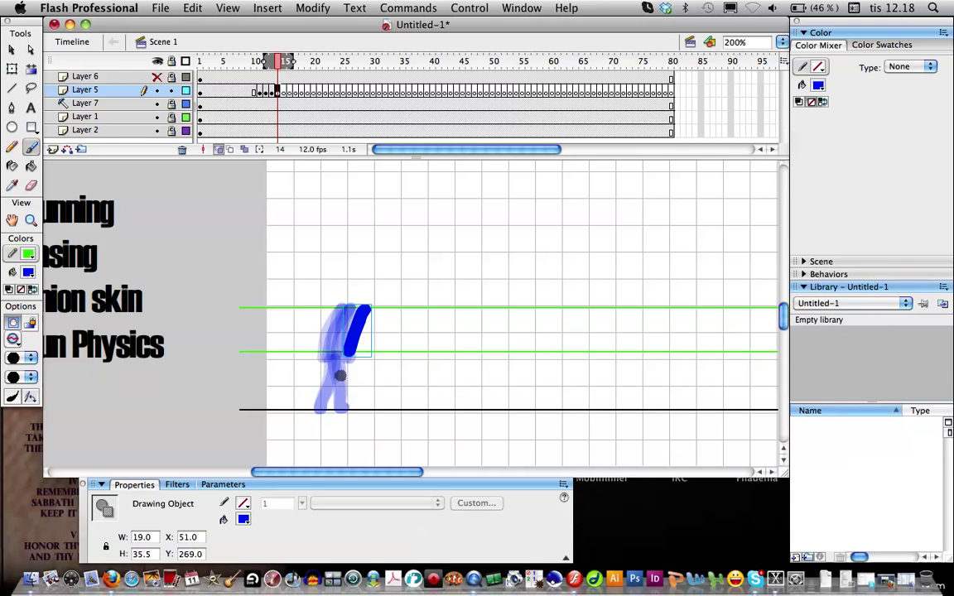
{"action": "left_click_drag", "start_coordinate": [349, 357], "coordinate": [343, 409]}
{"action": "key", "text": "super+z"}
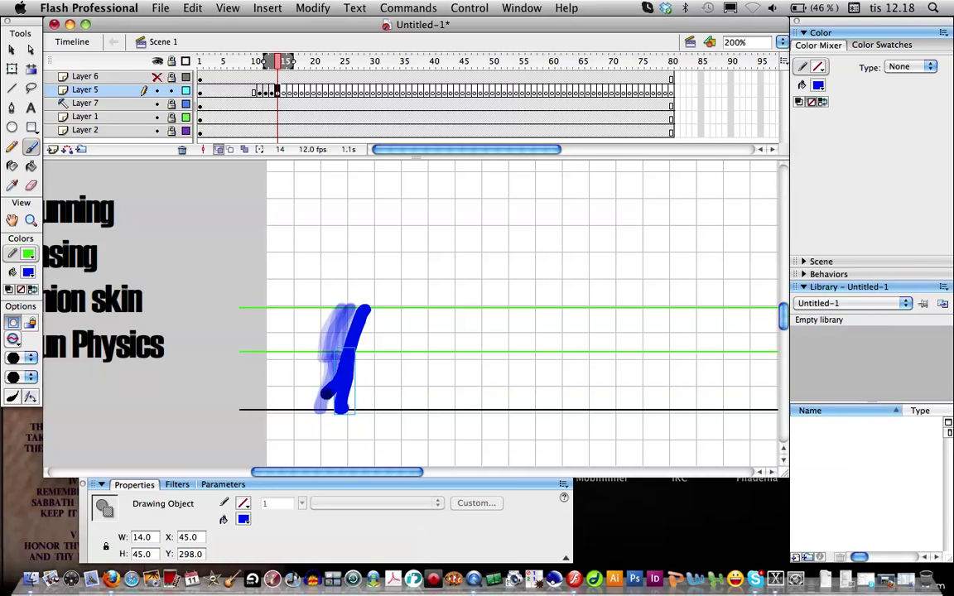
{"action": "left_click_drag", "start_coordinate": [324, 398], "coordinate": [324, 401]}
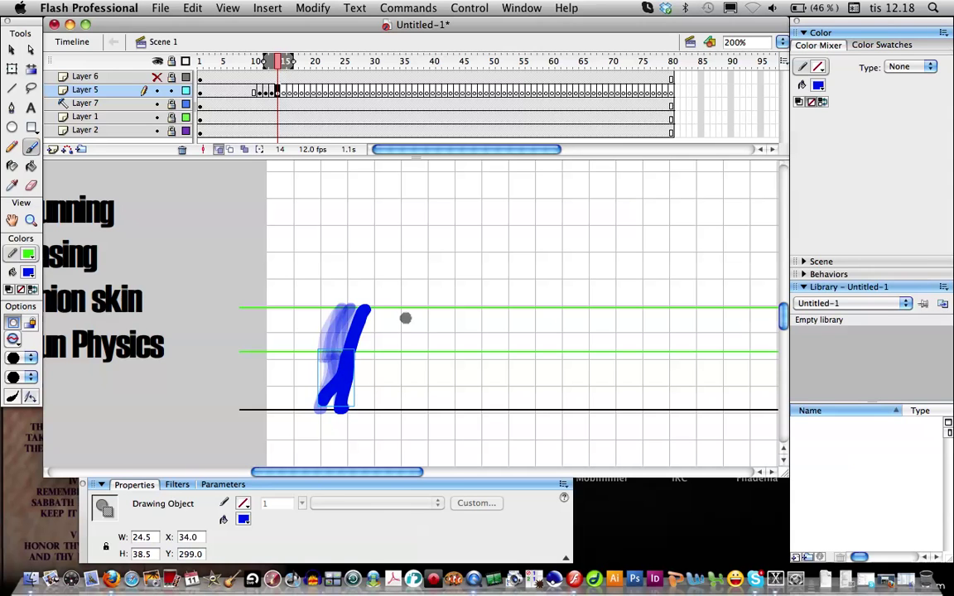
{"action": "left_click_drag", "start_coordinate": [409, 315], "coordinate": [407, 409]}
{"action": "key", "text": "super+z"}
{"action": "mouse_move", "coordinate": [406, 352]}
{"action": "left_mouse_down"}
{"action": "mouse_move", "coordinate": [414, 406]}
{"action": "mouse_move", "coordinate": [403, 406]}
{"action": "left_mouse_up"}
{"action": "key", "text": "super+z"}
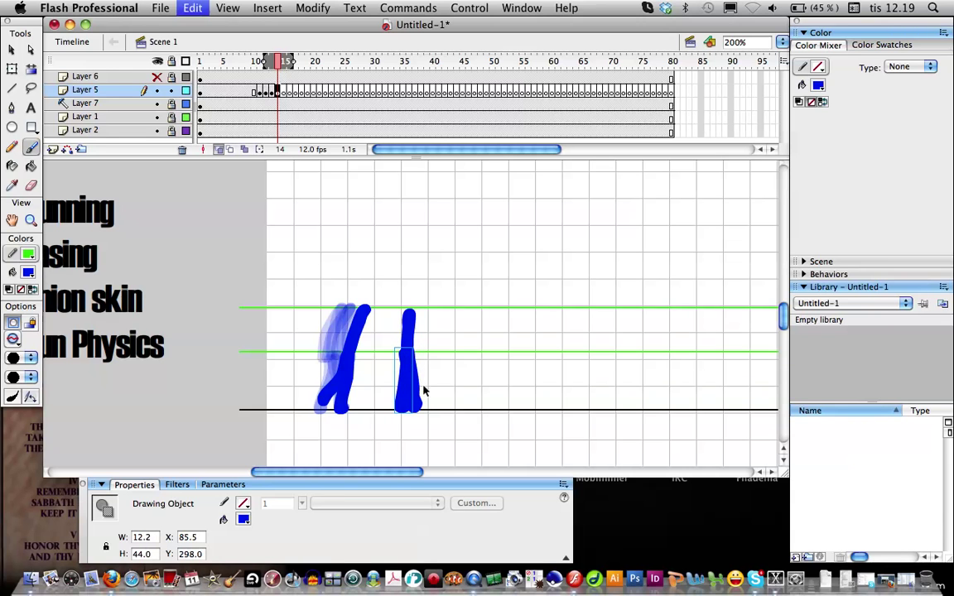
{"action": "left_click_drag", "start_coordinate": [412, 352], "coordinate": [470, 354]}
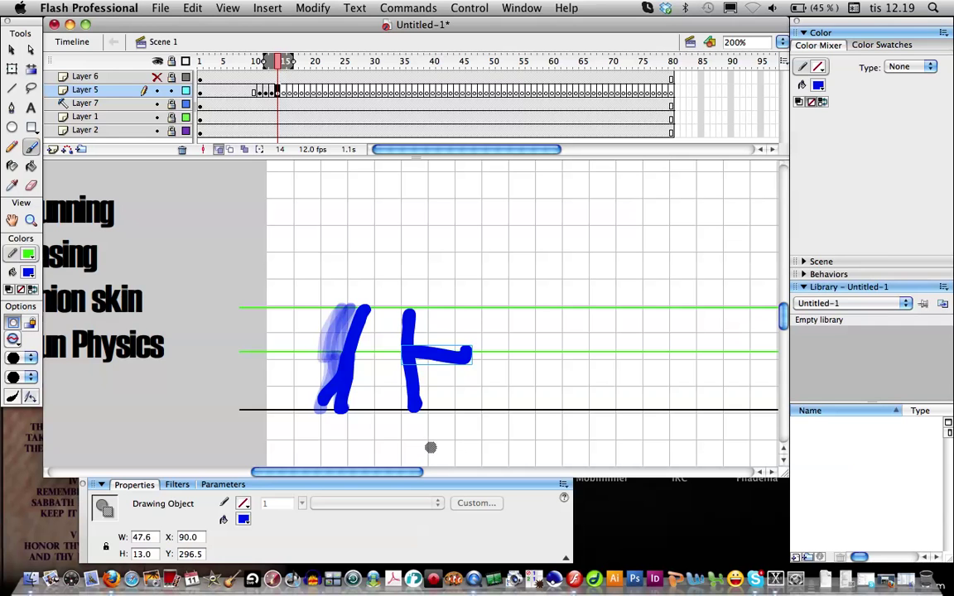
{"action": "key", "text": "super+z"}
{"action": "key", "text": "super+z"}
{"action": "key", "text": "super+z"}
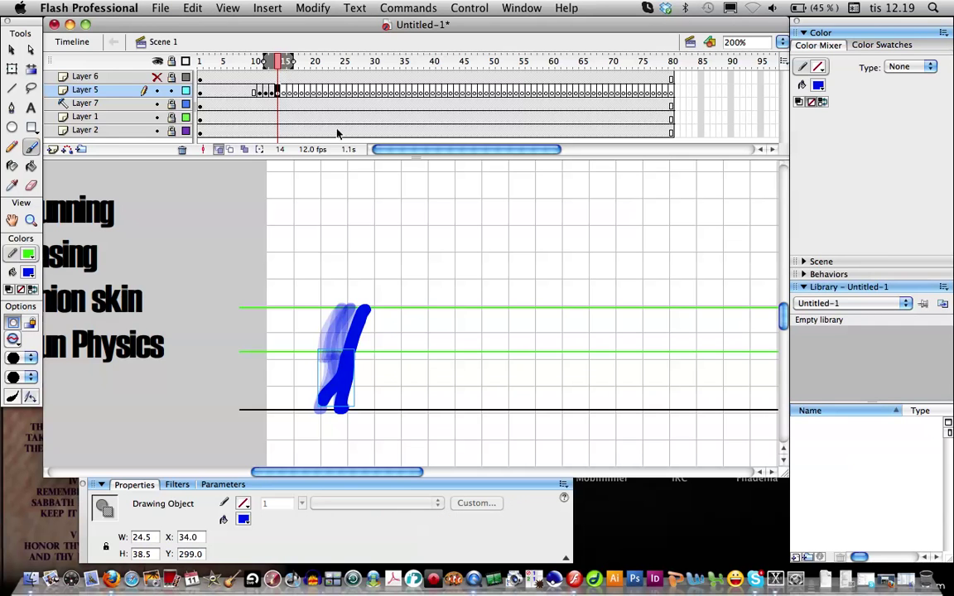
{"action": "mouse_move", "coordinate": [391, 323]}
{"action": "left_mouse_down"}
{"action": "mouse_move", "coordinate": [455, 317]}
{"action": "mouse_move", "coordinate": [444, 350]}
{"action": "left_mouse_up"}
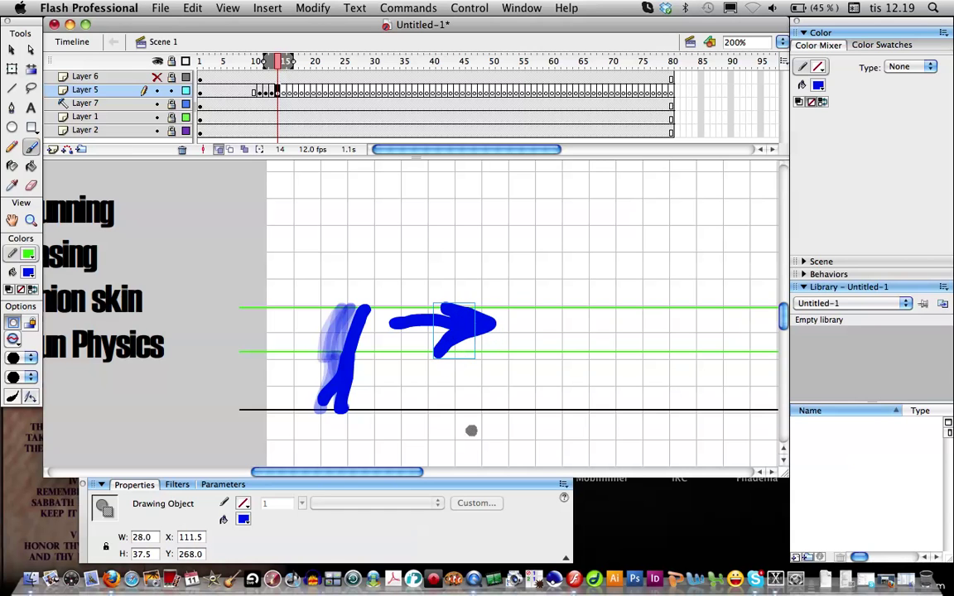
{"action": "key", "text": "super+z"}
{"action": "key", "text": "super+z"}
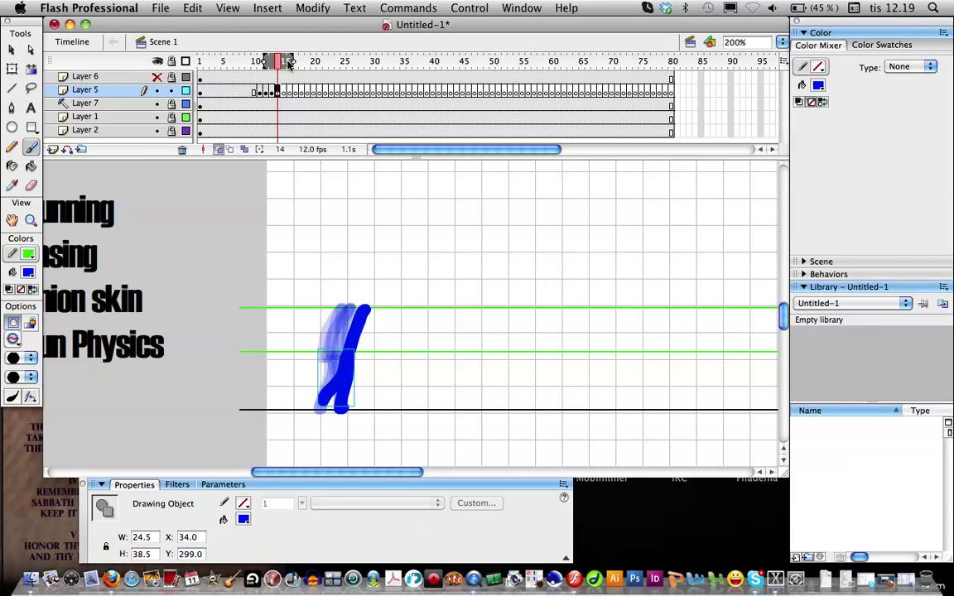
- Brush the frame 15 pose with the torso leaning further forward, one leg trailing to the ground line and the other bent at the knee
{"action": "mouse_move", "coordinate": [274, 66]}
{"action": "left_mouse_down"}
{"action": "mouse_move", "coordinate": [256, 66]}
{"action": "mouse_move", "coordinate": [283, 76]}
{"action": "mouse_move", "coordinate": [279, 66]}
{"action": "left_mouse_up"}
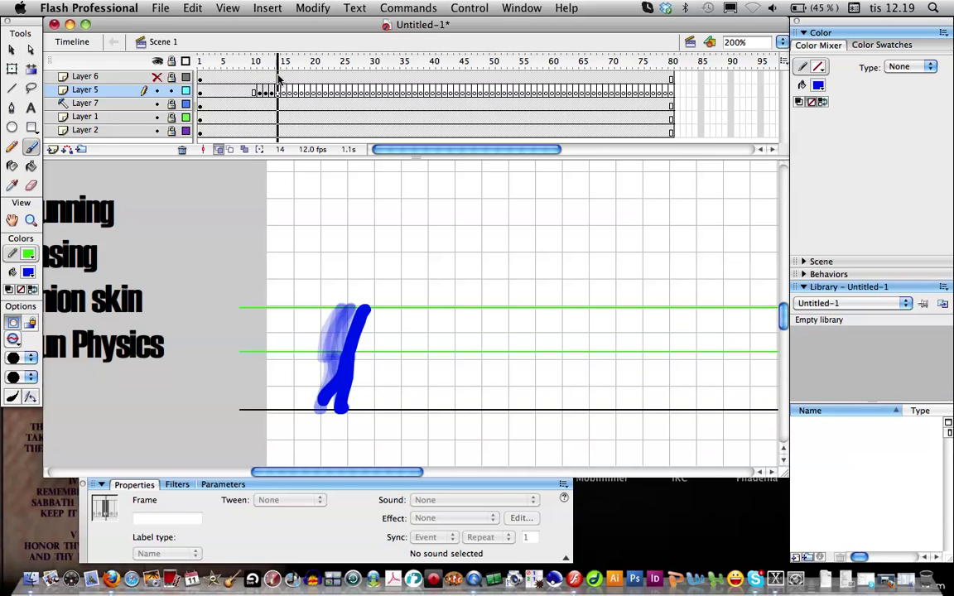
{"action": "key", "text": "period"}
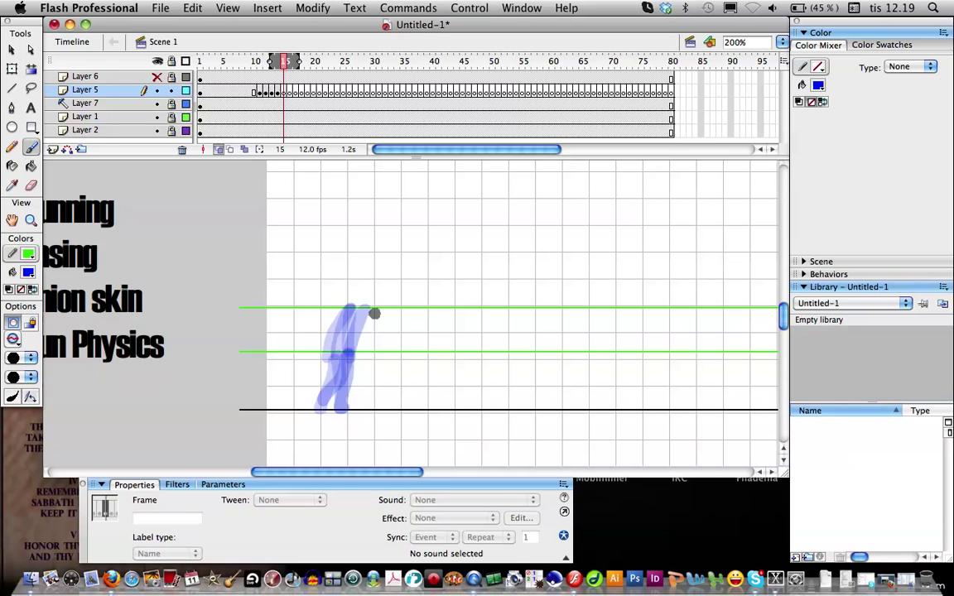
{"action": "left_click_drag", "start_coordinate": [377, 311], "coordinate": [340, 408]}
{"action": "key", "text": "super+z"}
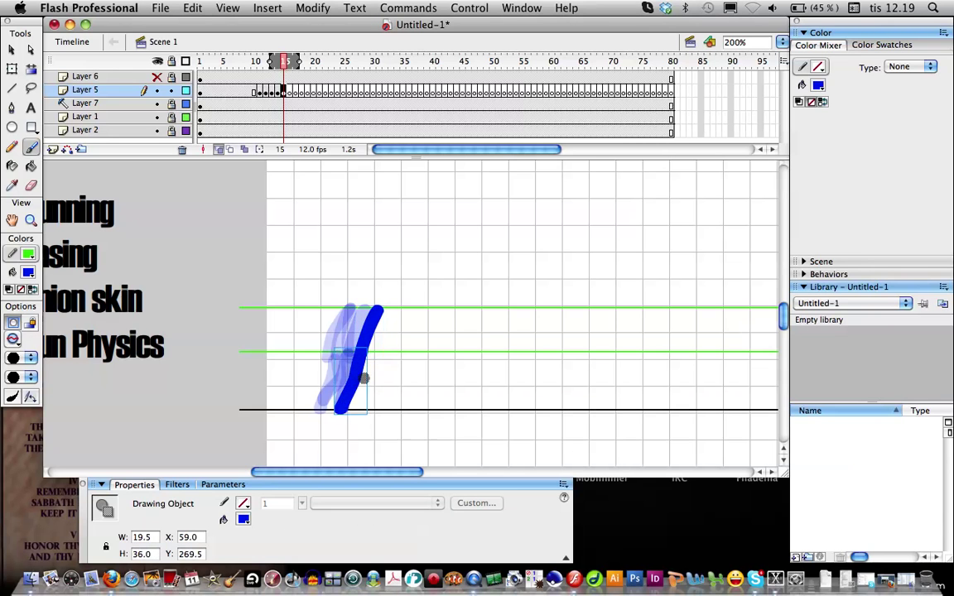
{"action": "key", "text": "super+z"}
{"action": "left_click_drag", "start_coordinate": [369, 374], "coordinate": [369, 380]}
{"action": "key", "text": "super+z"}
{"action": "key", "text": "super+z"}
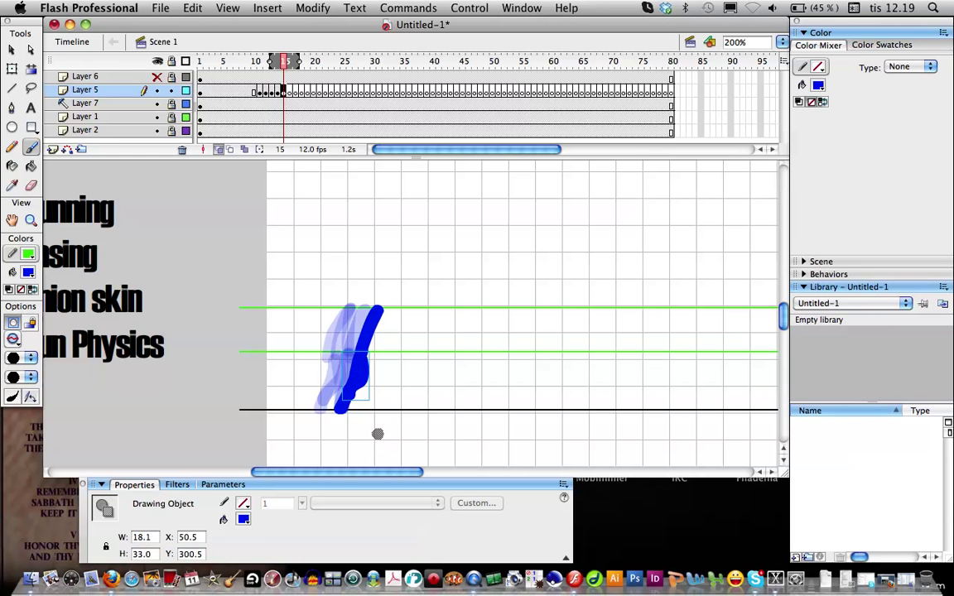
- Brush the frame 16 pose with a forward-leaning torso, the front leg stepping down to the ground line and the rear leg trailing
{"action": "key", "text": "period"}
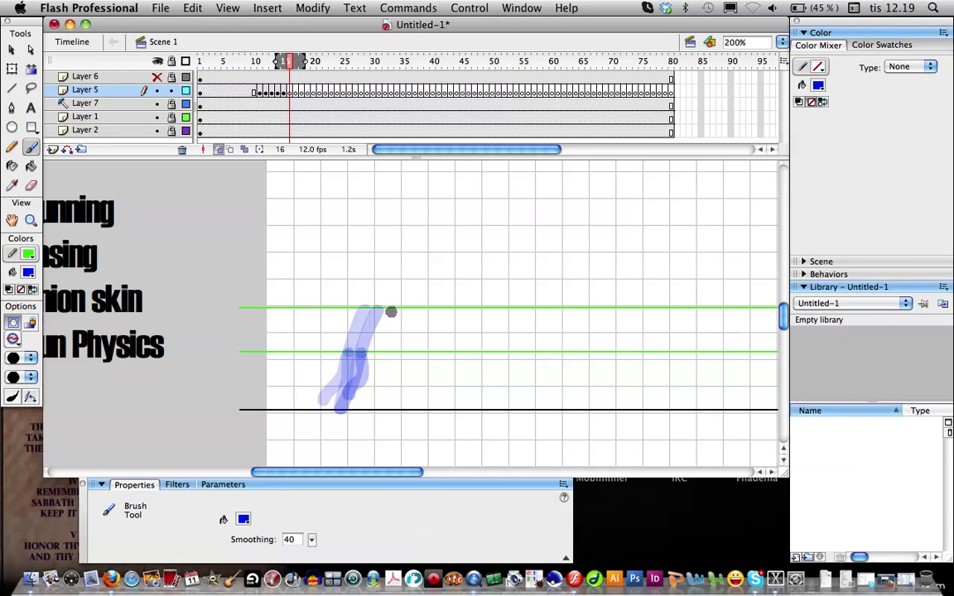
{"action": "left_click_drag", "start_coordinate": [391, 312], "coordinate": [372, 354]}
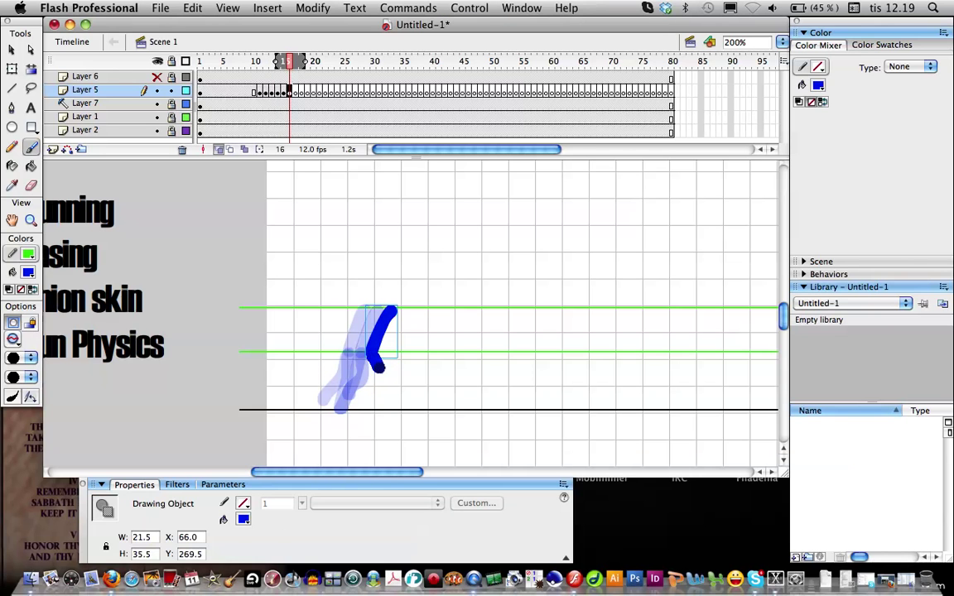
{"action": "key", "text": "super+z"}
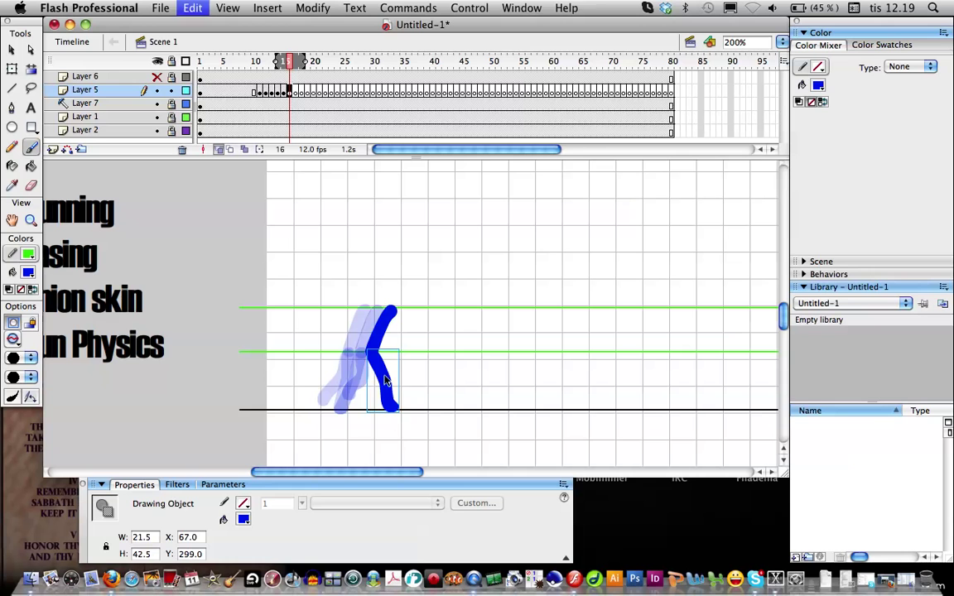
{"action": "mouse_move", "coordinate": [371, 353]}
{"action": "left_mouse_down"}
{"action": "mouse_move", "coordinate": [384, 404]}
{"action": "mouse_move", "coordinate": [373, 355]}
{"action": "mouse_move", "coordinate": [346, 403]}
{"action": "left_mouse_up"}
{"action": "key", "text": "."}
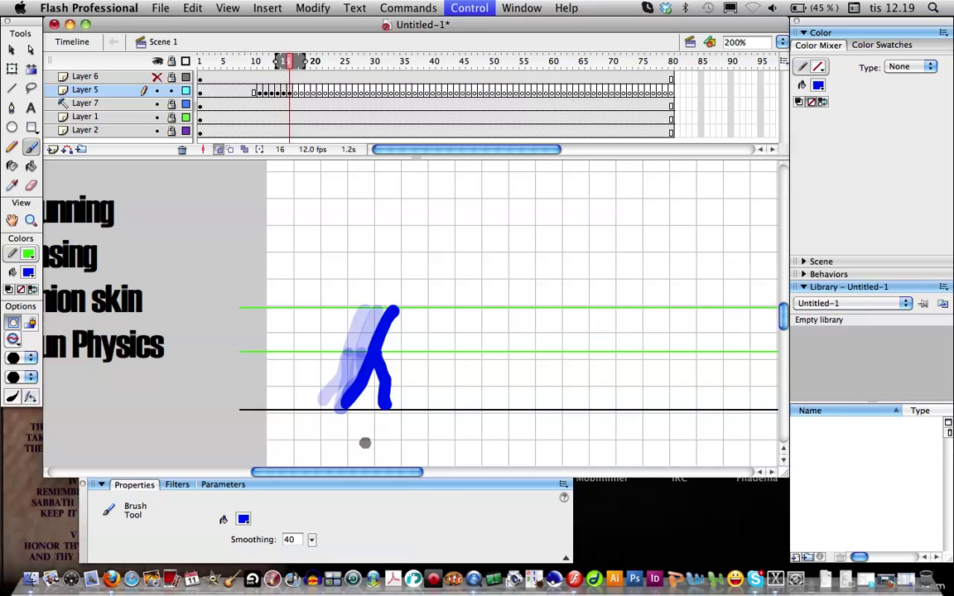
- Rotate the front leg in frame 16 slightly forward with Free Transform and compare the pose with the previous frame
{"action": "key", "text": "q"}
{"action": "left_click", "coordinate": [387, 404]}
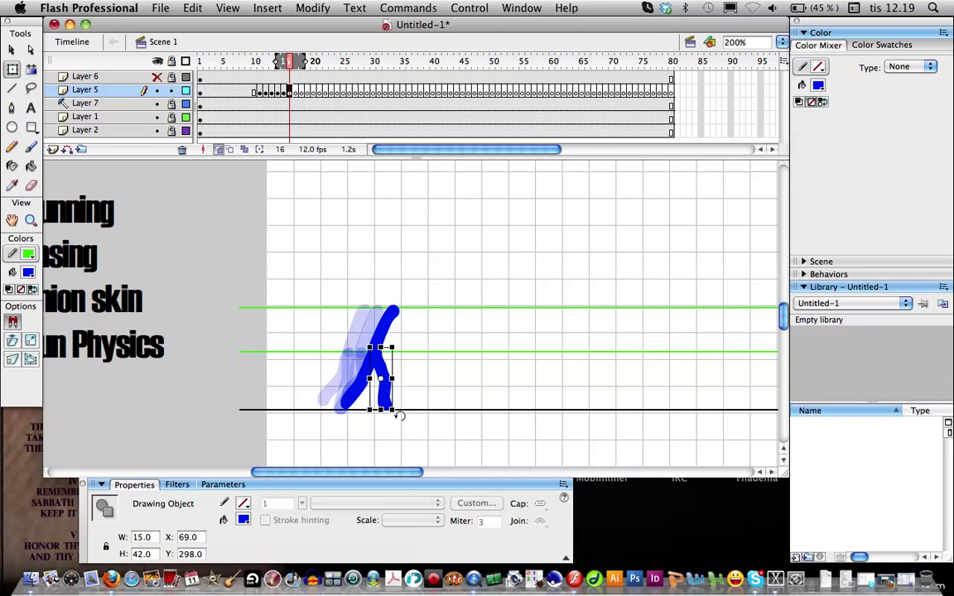
{"action": "left_click", "coordinate": [18, 323]}
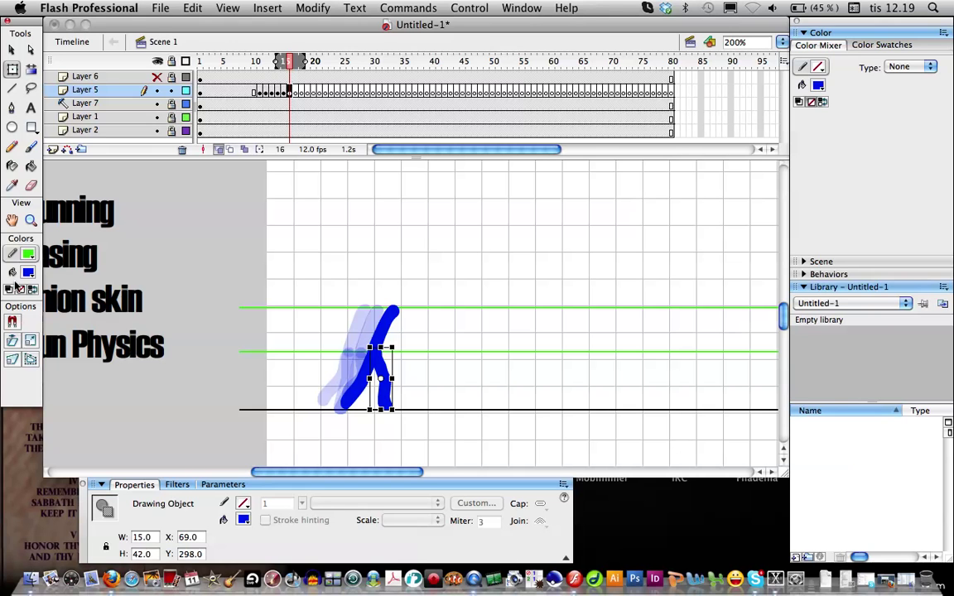
{"action": "key", "text": "b"}
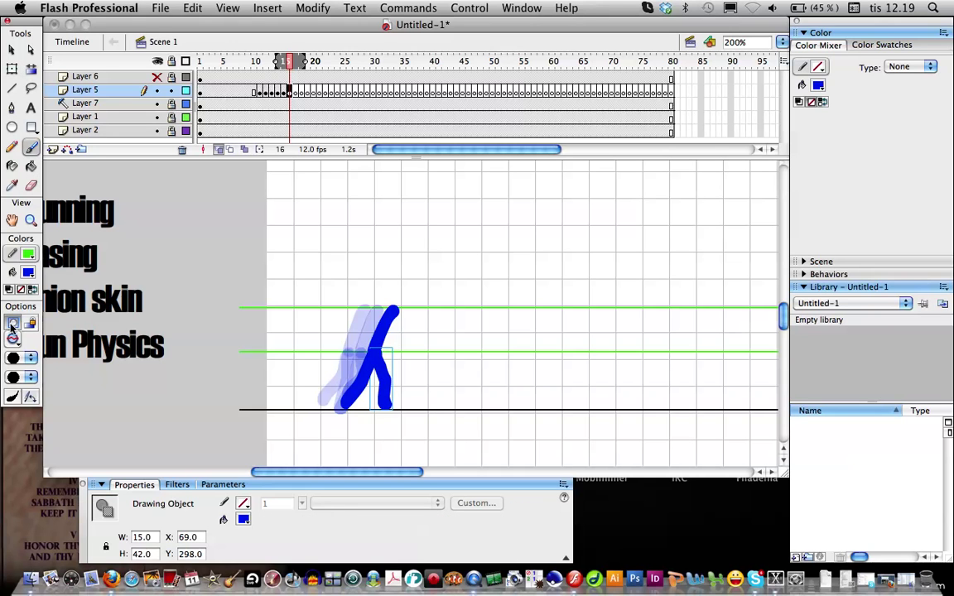
{"action": "left_click", "coordinate": [12, 325]}
{"action": "key", "text": "q"}
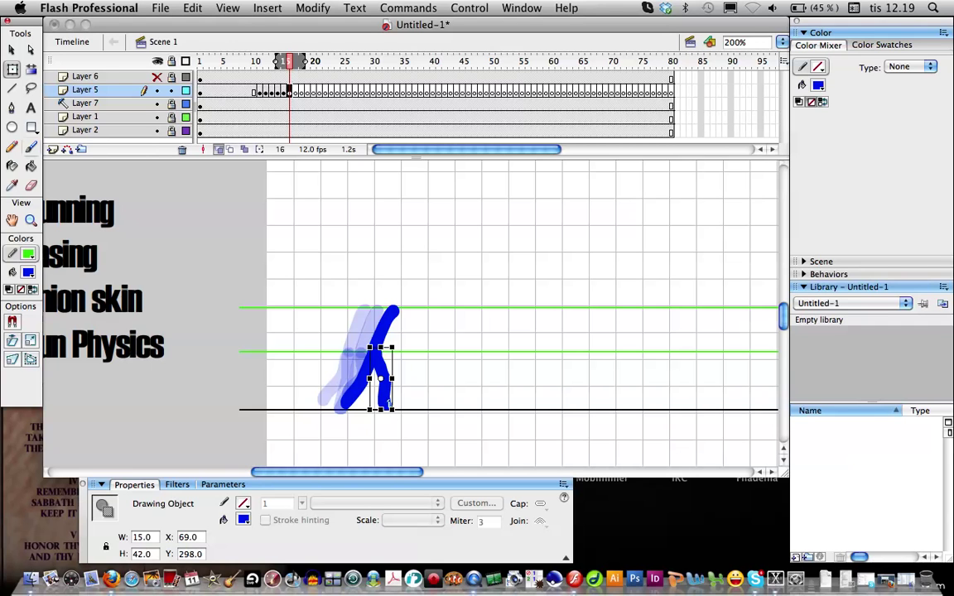
{"action": "mouse_move", "coordinate": [395, 416]}
{"action": "left_mouse_down"}
{"action": "mouse_move", "coordinate": [387, 406]}
{"action": "mouse_move", "coordinate": [395, 419]}
{"action": "left_mouse_up"}
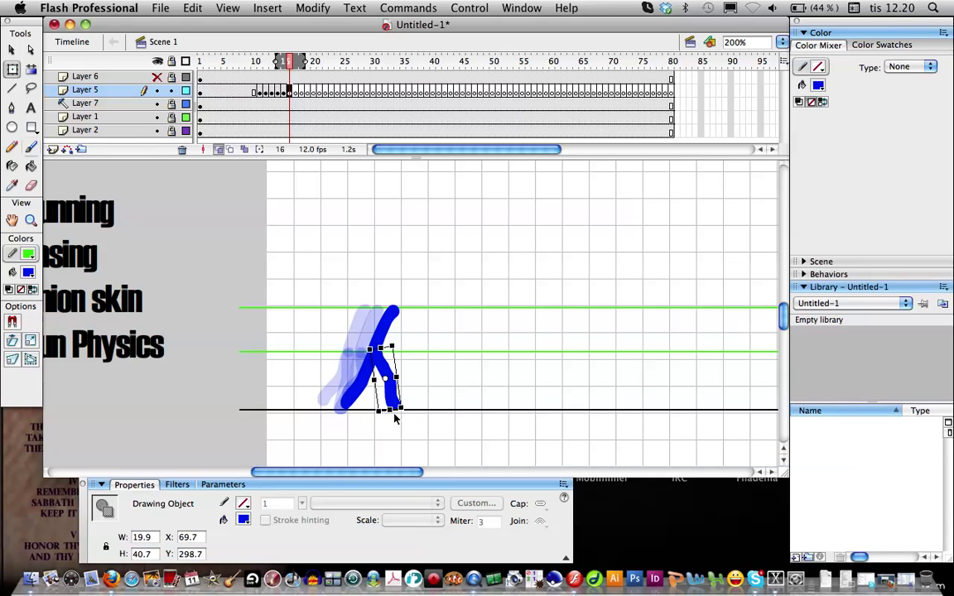
{"action": "key", "text": "comma"}
{"action": "key", "text": "period"}
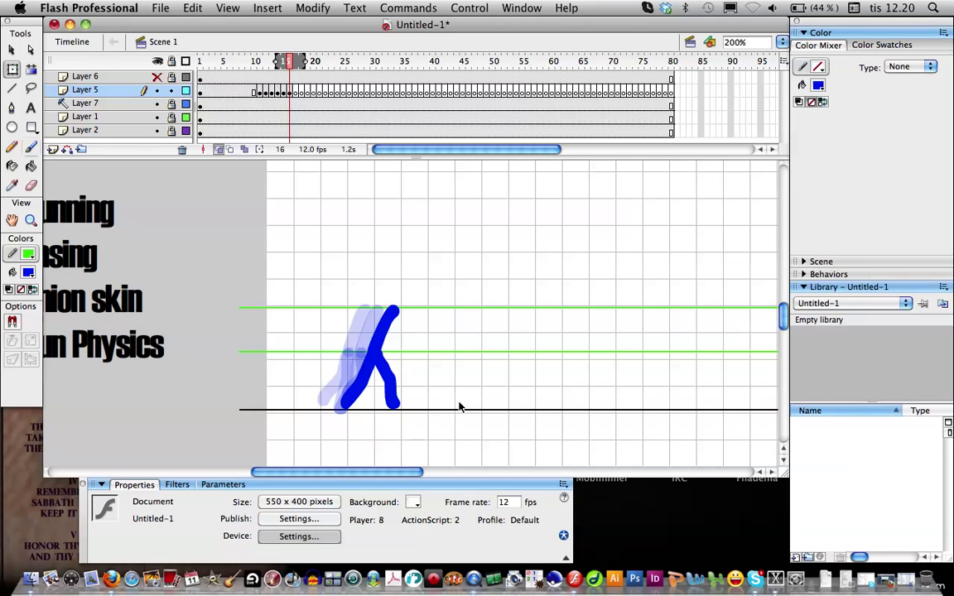
- Brush the frame 17 pose with a forward-leaning torso, the front leg planted on the ground line and the rear leg lifted behind
{"action": "key", "text": "b"}
{"action": "key", "text": "period"}
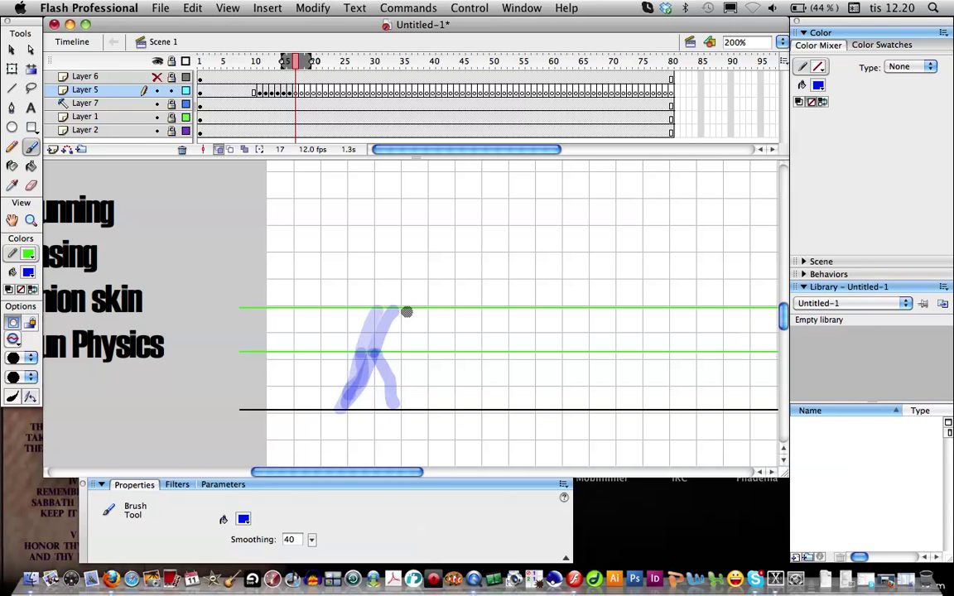
{"action": "left_click", "coordinate": [408, 312]}
{"action": "key", "text": "super+z"}
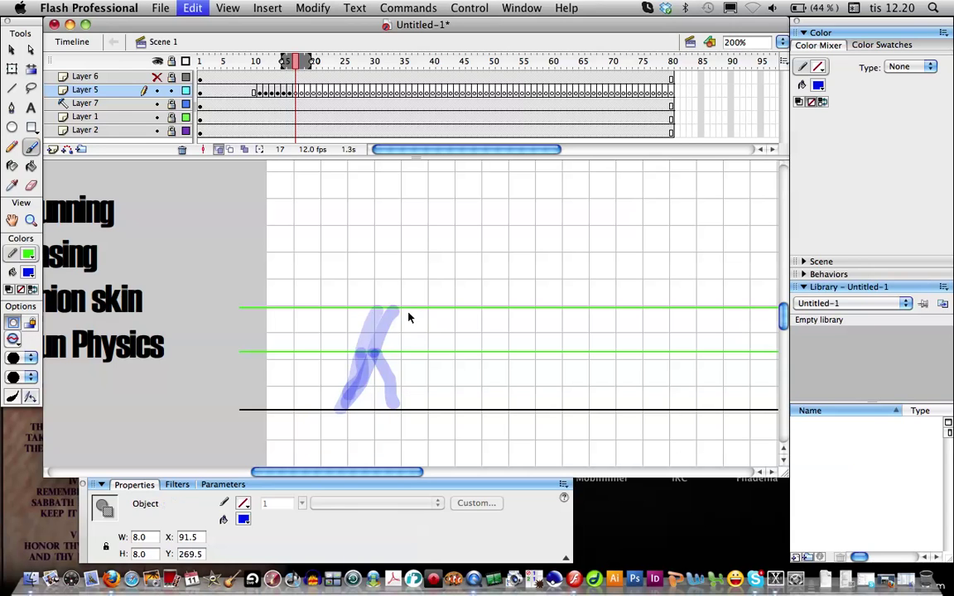
{"action": "left_click_drag", "start_coordinate": [408, 310], "coordinate": [393, 346]}
{"action": "key", "text": "super+z"}
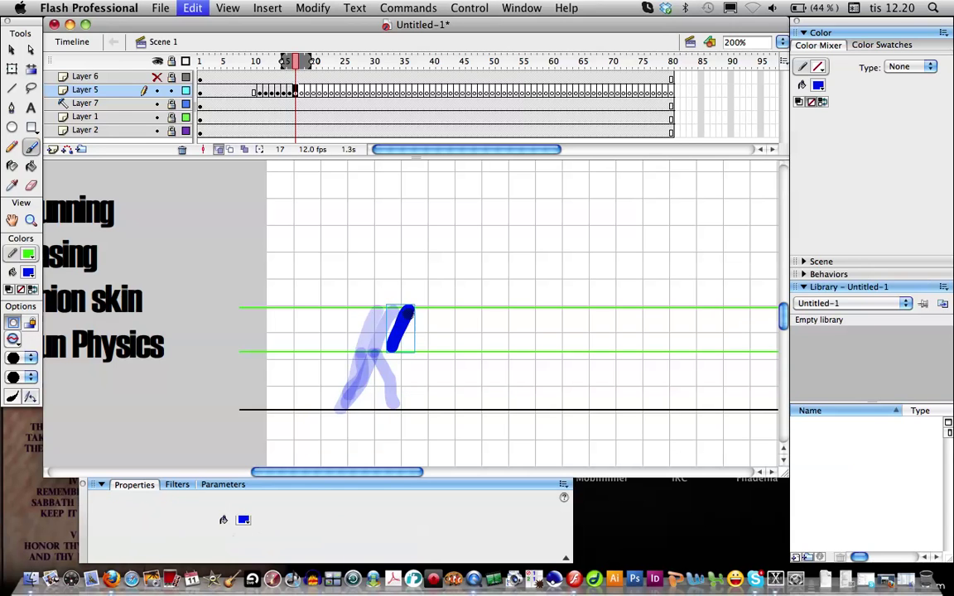
{"action": "mouse_move", "coordinate": [411, 311]}
{"action": "left_mouse_down"}
{"action": "mouse_move", "coordinate": [390, 346]}
{"action": "mouse_move", "coordinate": [399, 406]}
{"action": "left_mouse_up"}
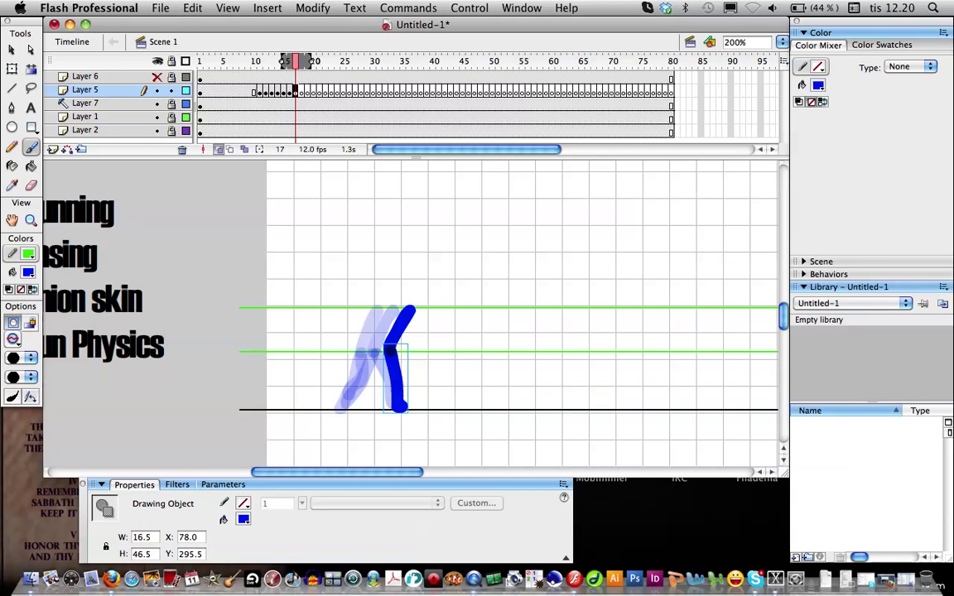
{"action": "left_click_drag", "start_coordinate": [386, 354], "coordinate": [349, 396]}
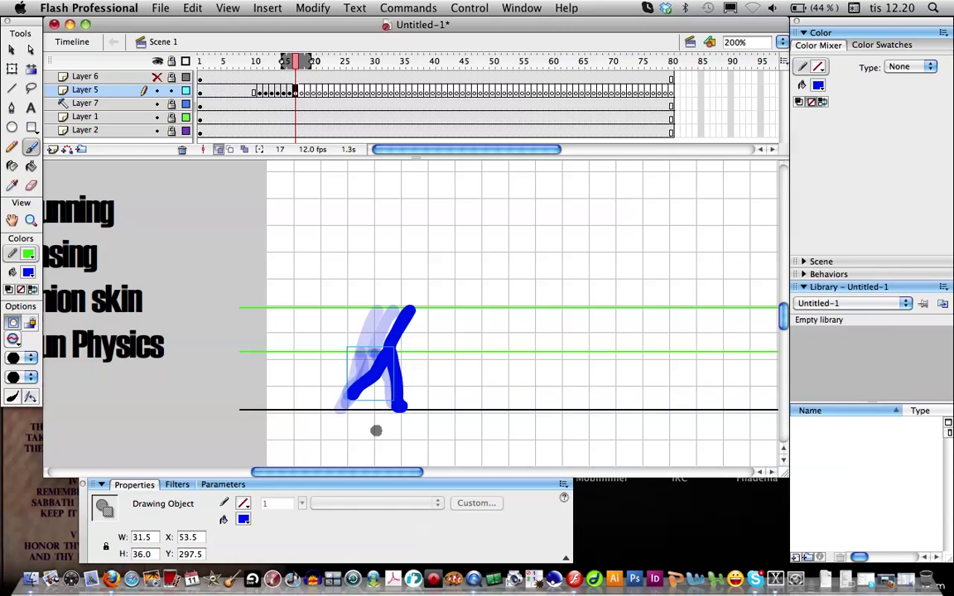
- Brush the frame 18 pose with a forward-leaning torso, one leg planted on the ground line and the other bent back at the knee
{"action": "key", "text": "."}
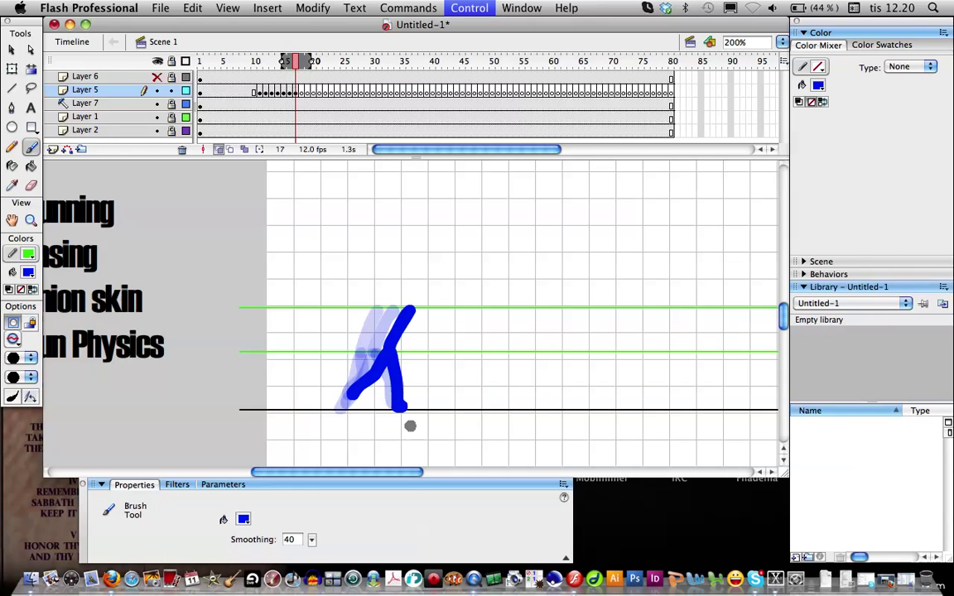
{"action": "key", "text": "comma"}
{"action": "key", "text": "period"}
{"action": "key", "text": "period"}
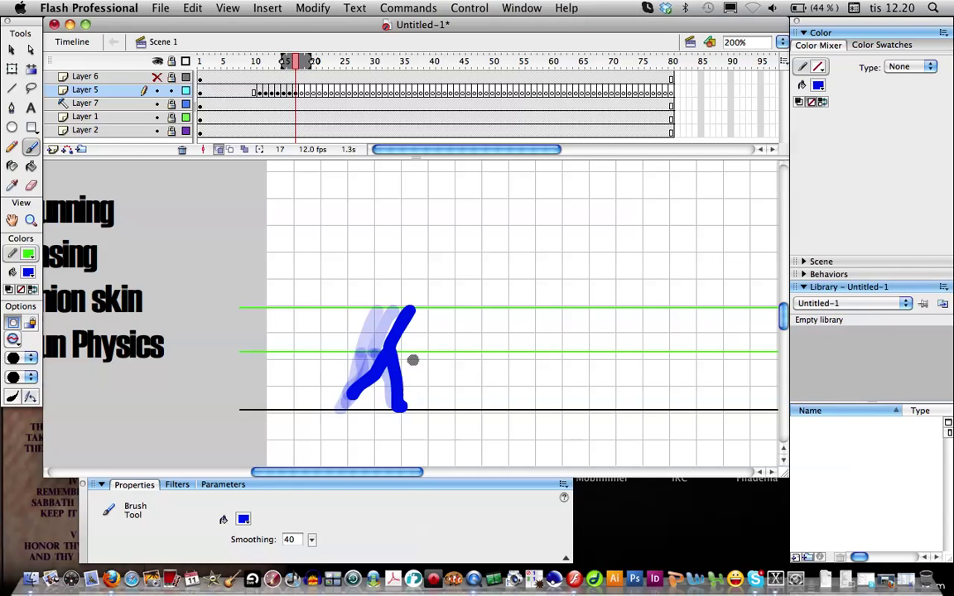
{"action": "key", "text": "period"}
{"action": "mouse_move", "coordinate": [428, 314]}
{"action": "left_mouse_down"}
{"action": "mouse_move", "coordinate": [408, 350]}
{"action": "mouse_move", "coordinate": [428, 311]}
{"action": "mouse_move", "coordinate": [407, 346]}
{"action": "mouse_move", "coordinate": [400, 408]}
{"action": "left_mouse_up"}
{"action": "key", "text": "super+z"}
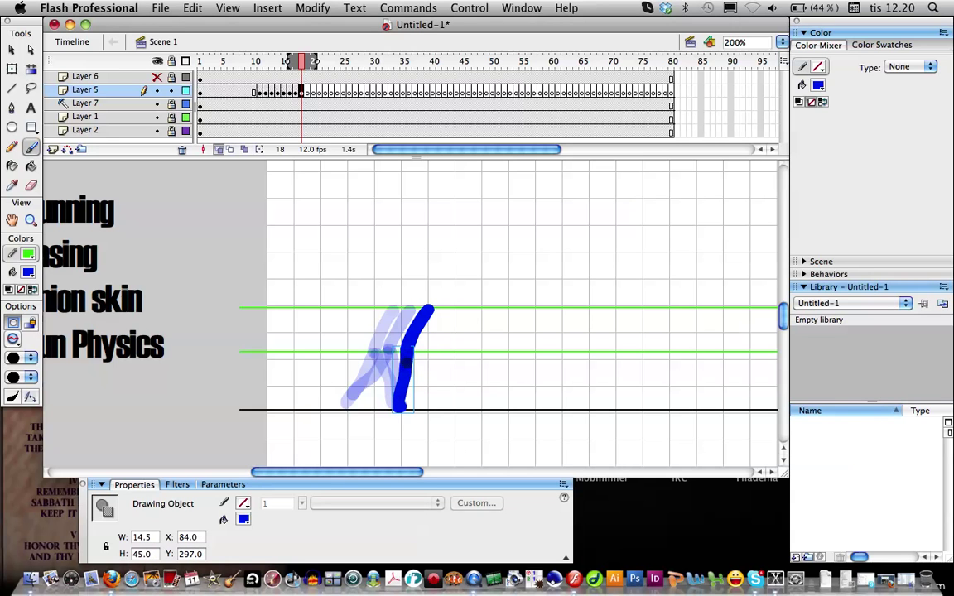
{"action": "mouse_move", "coordinate": [407, 362]}
{"action": "left_mouse_down"}
{"action": "mouse_move", "coordinate": [395, 377]}
{"action": "mouse_move", "coordinate": [401, 385]}
{"action": "left_mouse_up"}
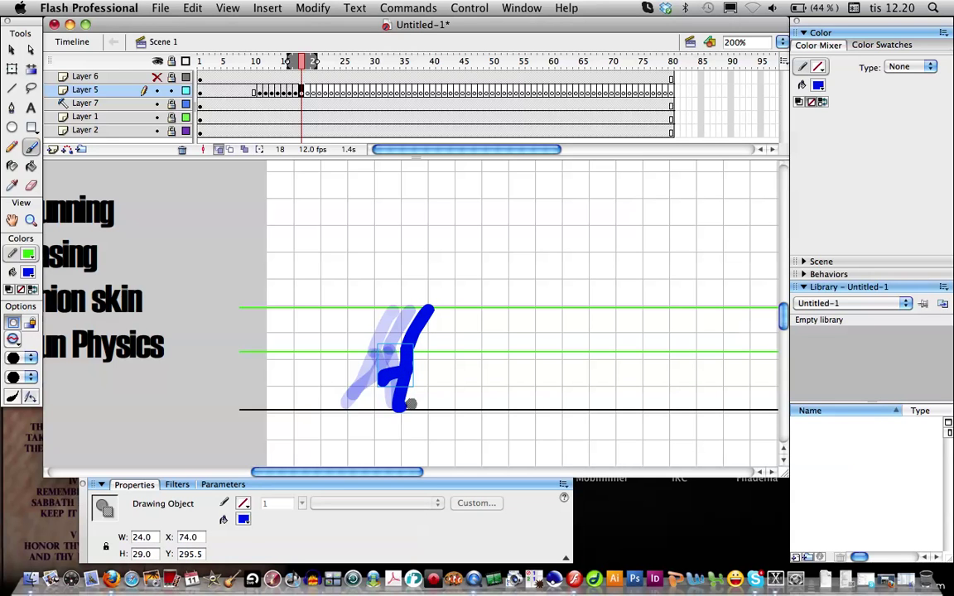
- Brush the forward-leaning torso in frame 19 between the green guide lines and review the preceding poses back to frame 15
{"action": "key", "text": "period"}
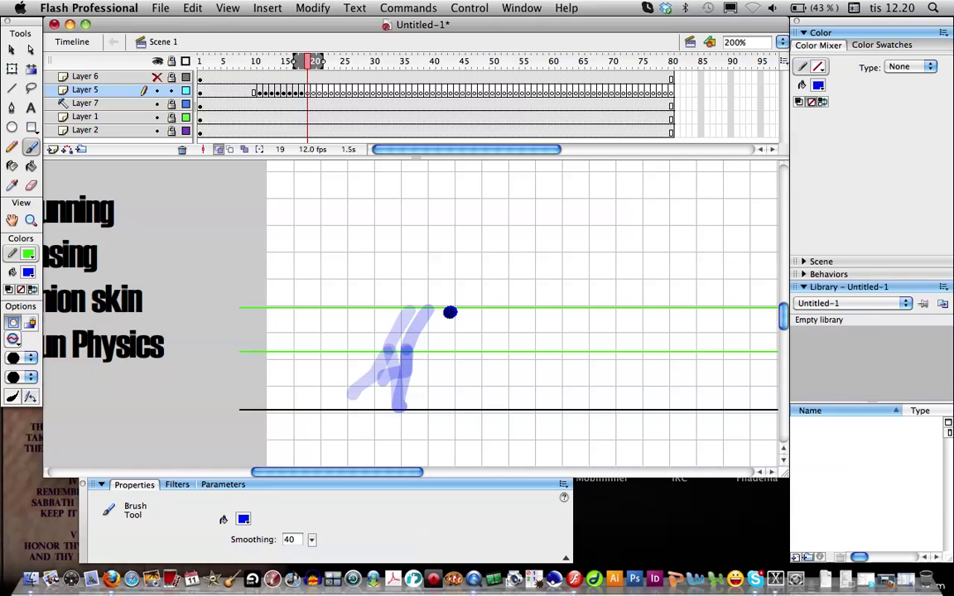
{"action": "left_click_drag", "start_coordinate": [449, 312], "coordinate": [427, 351]}
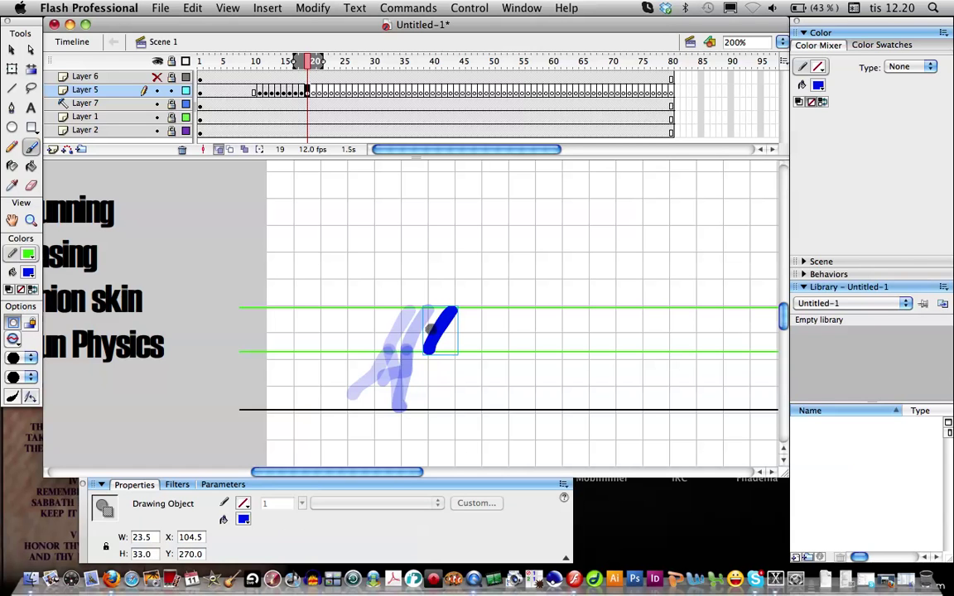
{"action": "key", "text": "comma"}
{"action": "key", "text": "comma"}
{"action": "key", "text": "comma"}
{"action": "key", "text": "comma"}
{"action": "key", "text": "comma"}
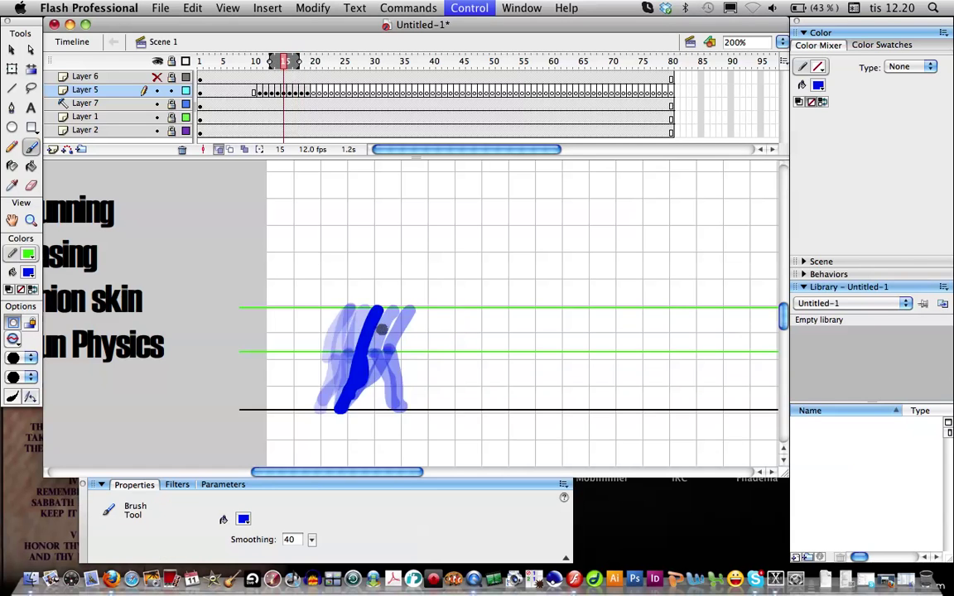
{"action": "key", "text": "period"}
{"action": "key", "text": "period"}
{"action": "key", "text": "period"}
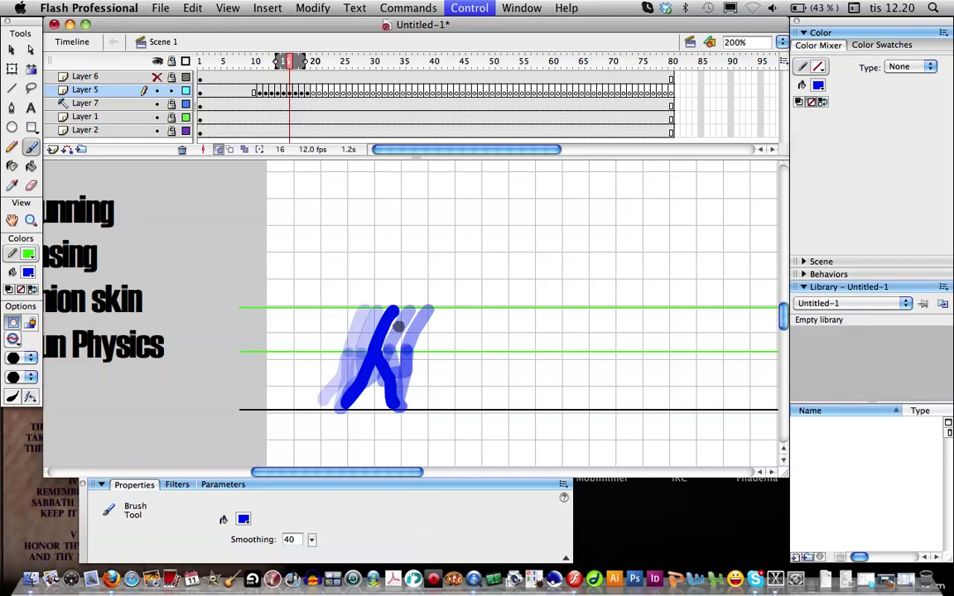
{"action": "key", "text": "period"}
{"action": "key", "text": "period"}
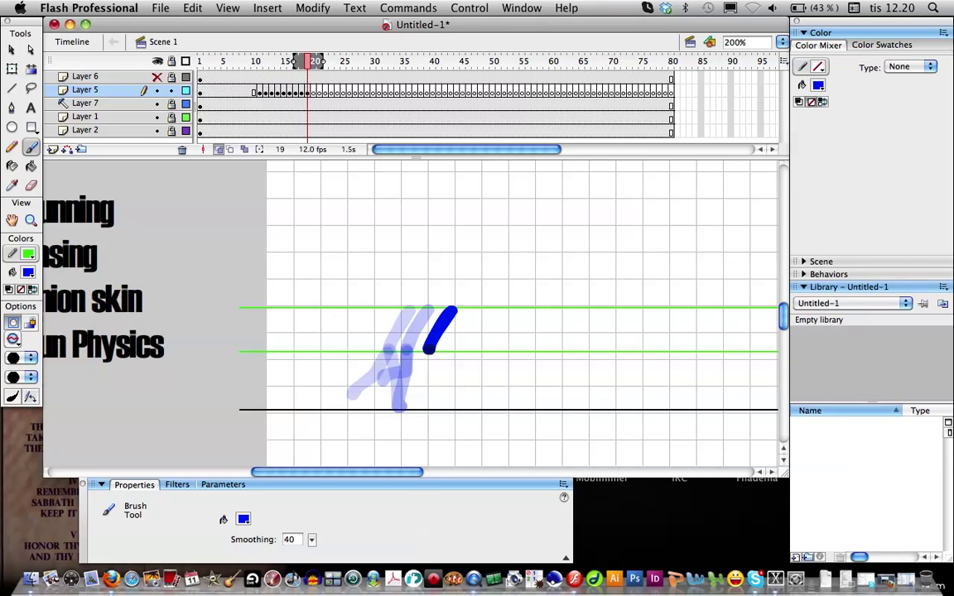
- Brush the frame 19 legs, one trailing back to the ground line and the other bent forward at the knee, and compare with frame 18
{"action": "left_click_drag", "start_coordinate": [429, 349], "coordinate": [401, 403]}
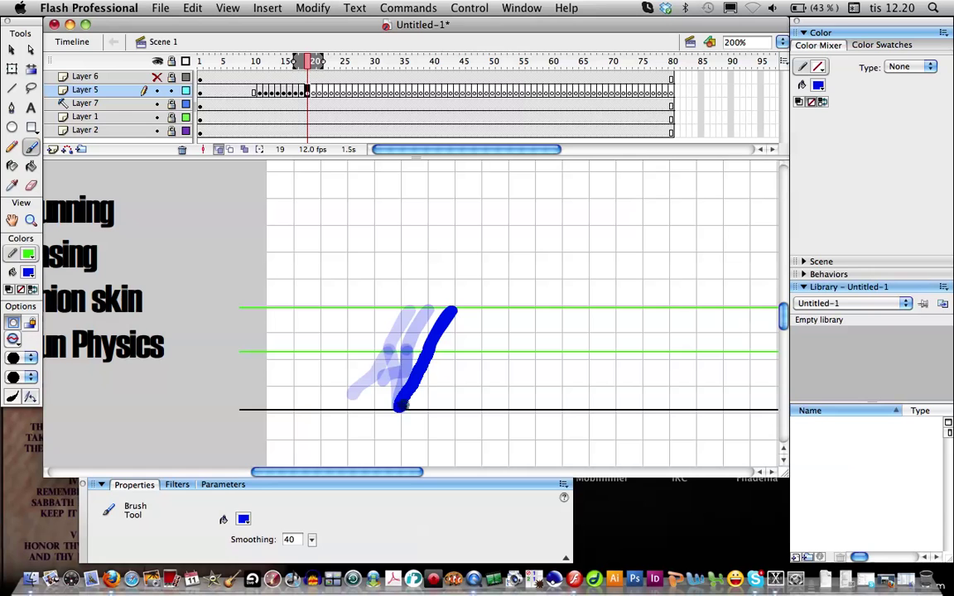
{"action": "key", "text": "period"}
{"action": "key", "text": "comma"}
{"action": "mouse_move", "coordinate": [430, 356]}
{"action": "left_mouse_down"}
{"action": "mouse_move", "coordinate": [399, 340]}
{"action": "mouse_move", "coordinate": [378, 348]}
{"action": "left_mouse_up"}
{"action": "key", "text": "comma"}
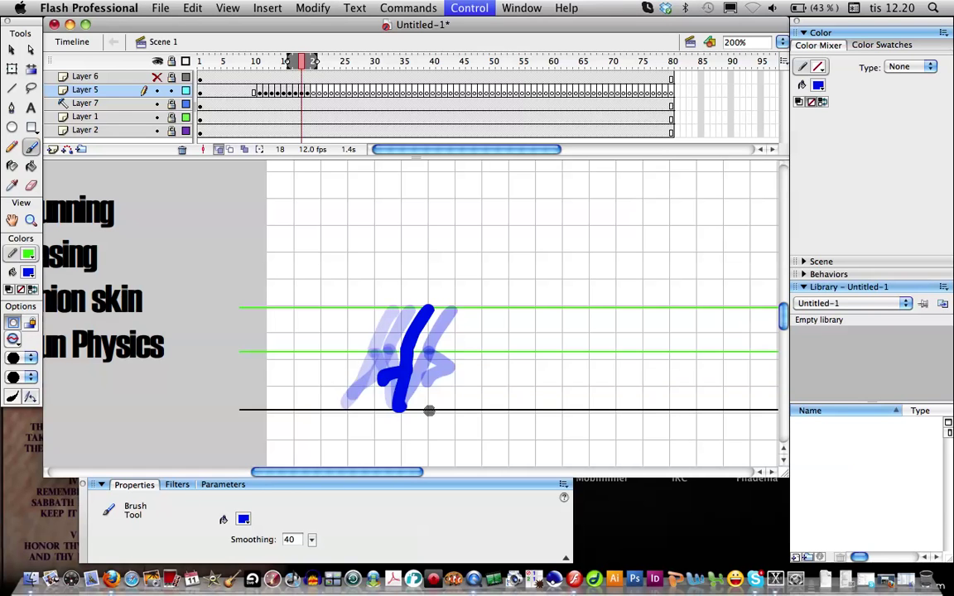
{"action": "key", "text": "period"}
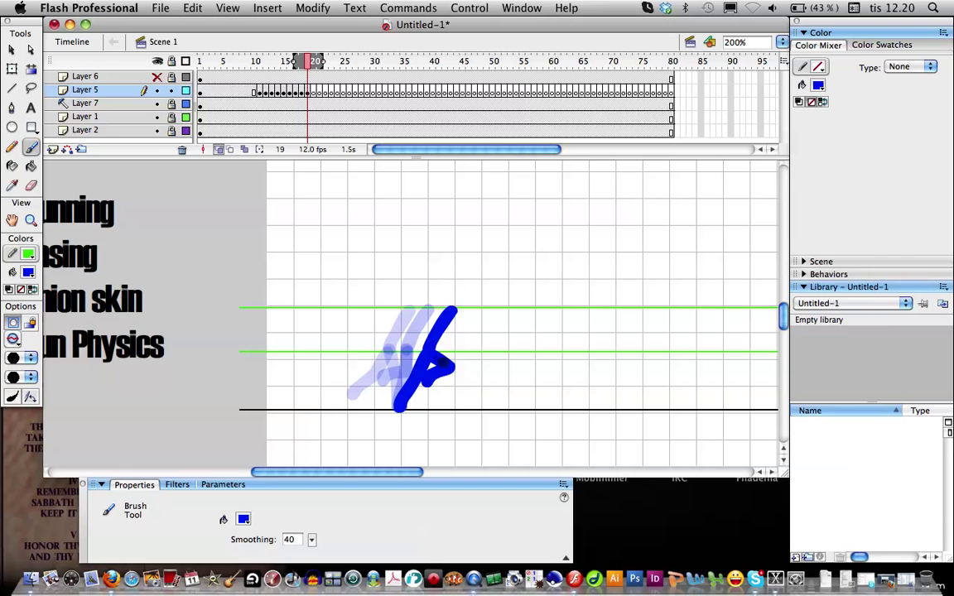
{"action": "left_click_drag", "start_coordinate": [403, 478], "coordinate": [419, 479]}
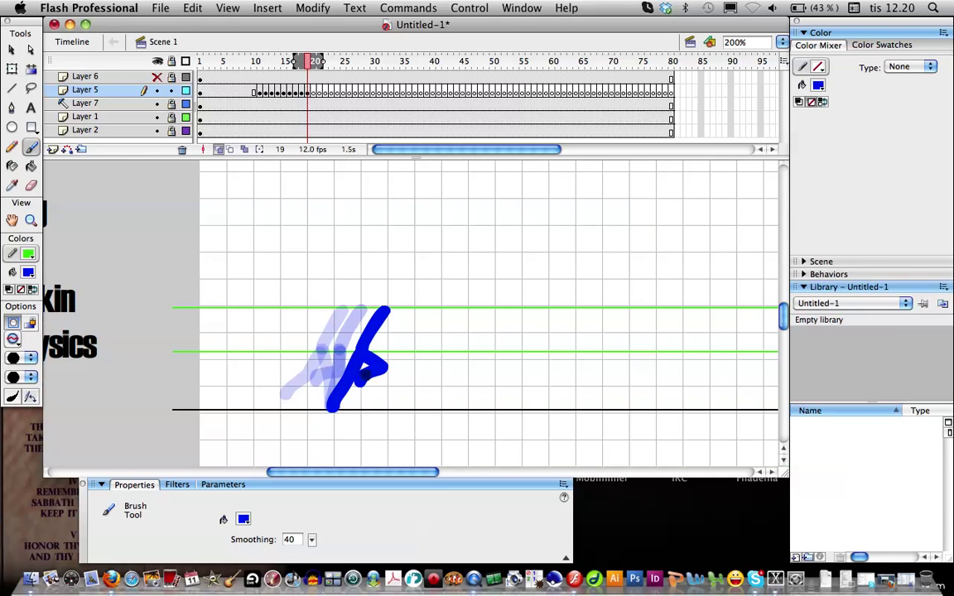
{"action": "key", "text": "comma"}
{"action": "key", "text": "period"}
- Brush a forward-leaning torso in frame 20 between the green guide lines and nudge it slightly forward and up
{"action": "key", "text": "period"}
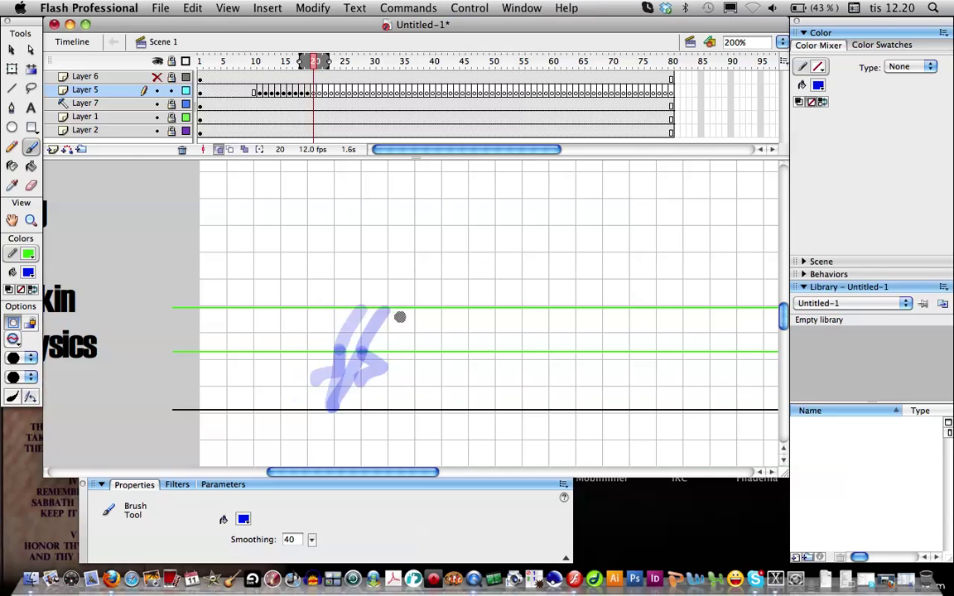
{"action": "left_click_drag", "start_coordinate": [408, 312], "coordinate": [381, 351]}
{"action": "key", "text": "Right"}
{"action": "key", "text": "Right"}
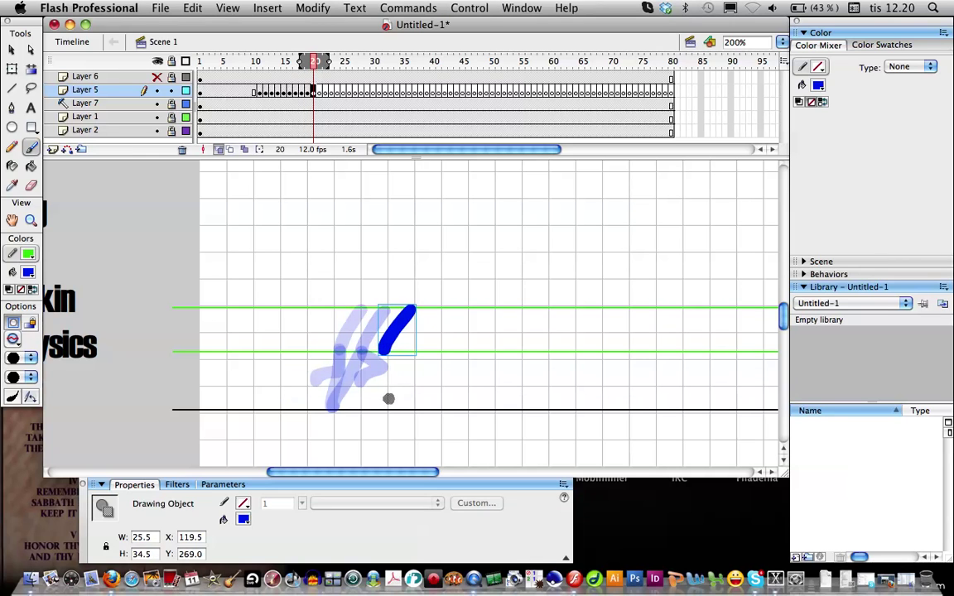
{"action": "key", "text": "Up"}
{"action": "key", "text": "Right"}
{"action": "key", "text": "Right"}
{"action": "key", "text": "Right"}
- Brush the trailing leg in frame 20 reaching back to just above the ground line and compare the pose with frame 19
{"action": "mouse_move", "coordinate": [385, 352]}
{"action": "left_mouse_down"}
{"action": "mouse_move", "coordinate": [417, 358]}
{"action": "mouse_move", "coordinate": [421, 386]}
{"action": "mouse_move", "coordinate": [388, 352]}
{"action": "mouse_move", "coordinate": [342, 398]}
{"action": "left_mouse_up"}
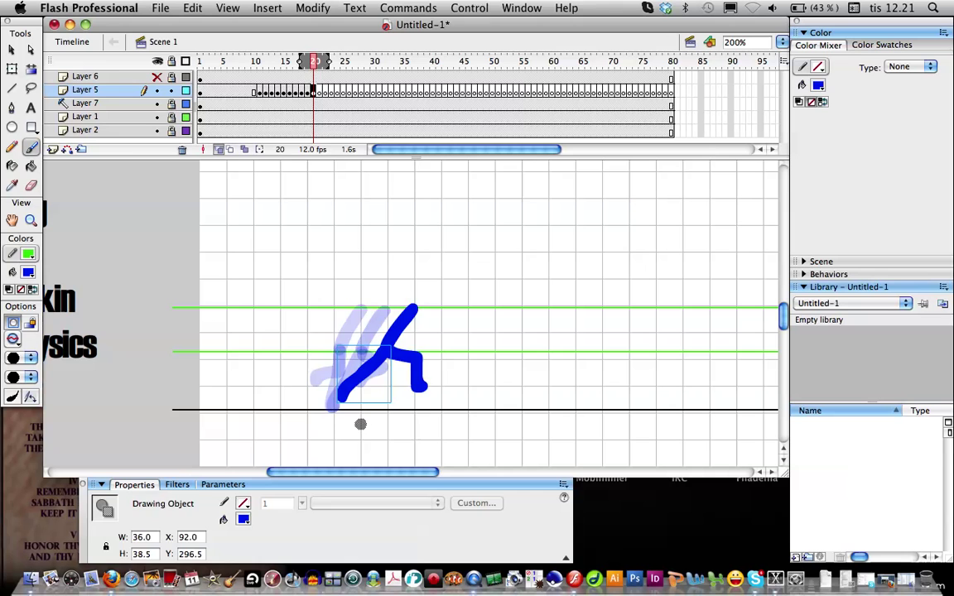
{"action": "key", "text": "comma"}
{"action": "key", "text": "period"}
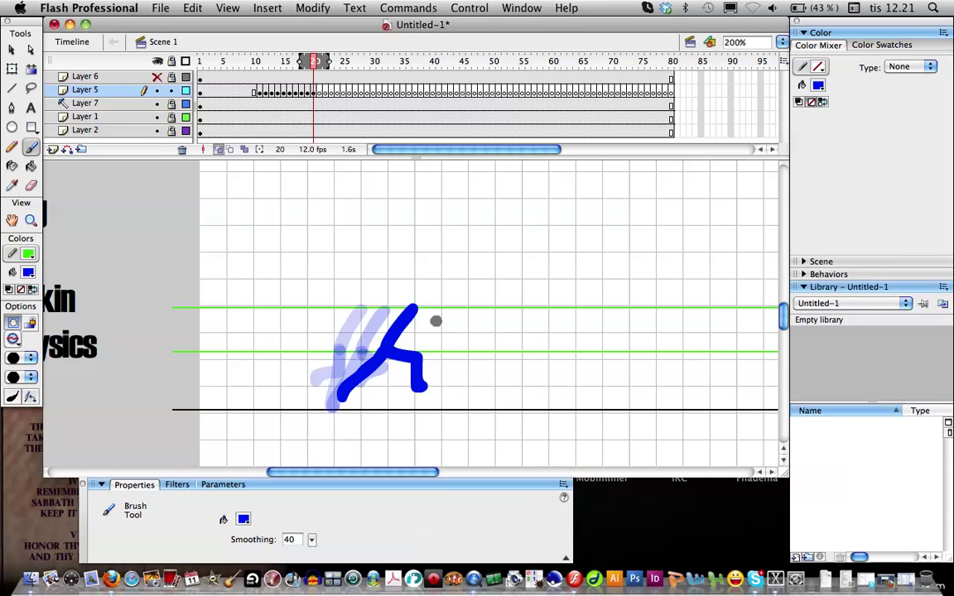
- Brush the frame 21 pose with a forward-leaning torso, the front leg reaching ahead above the ground line and the rear leg lifted behind
{"action": "key", "text": "period"}
{"action": "left_click_drag", "start_coordinate": [441, 310], "coordinate": [420, 345]}
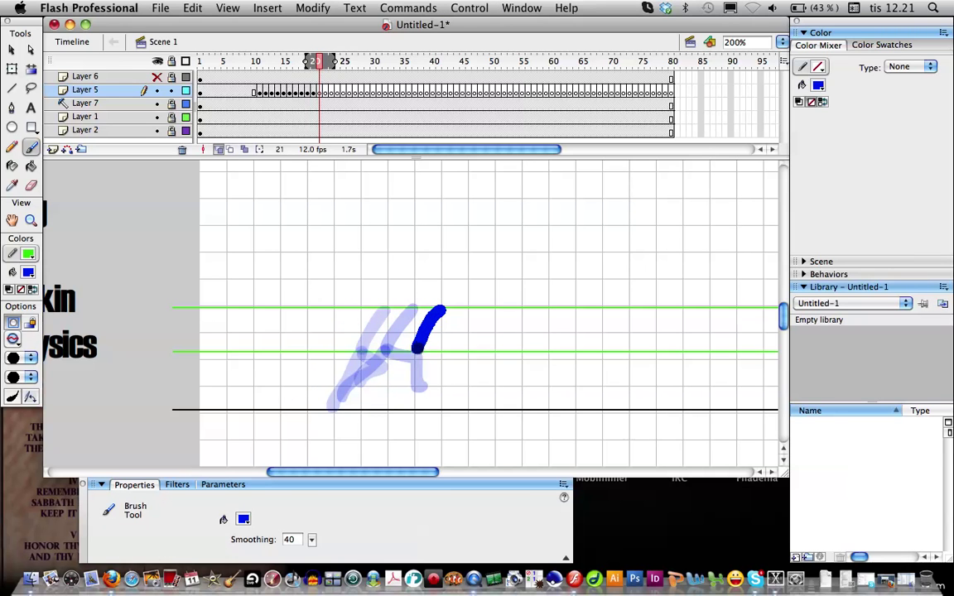
{"action": "key", "text": "cmd+z"}
{"action": "mouse_move", "coordinate": [440, 311]}
{"action": "left_mouse_down"}
{"action": "mouse_move", "coordinate": [416, 352]}
{"action": "mouse_move", "coordinate": [462, 404]}
{"action": "left_mouse_up"}
{"action": "key", "text": "cmd+z"}
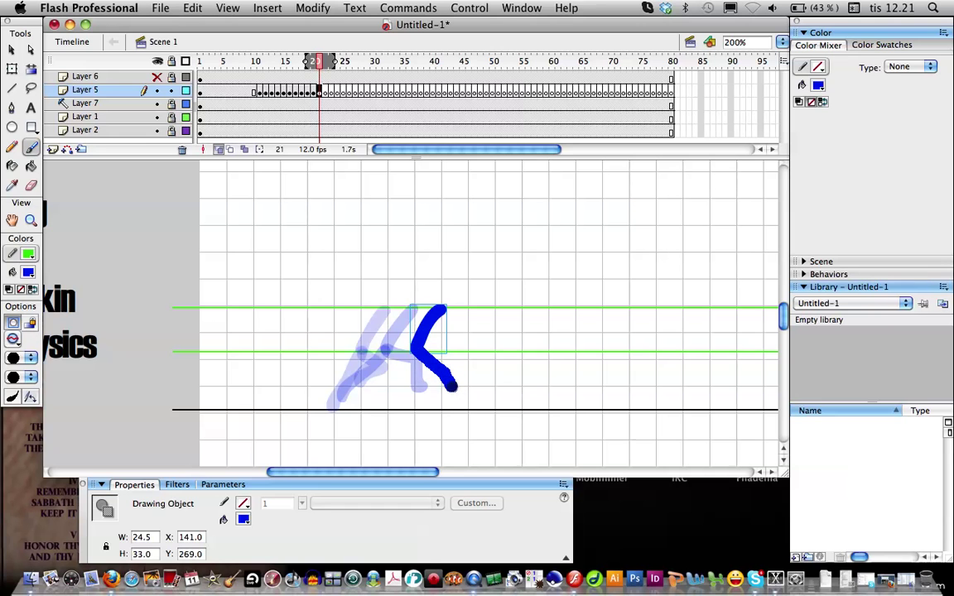
{"action": "left_click_drag", "start_coordinate": [452, 385], "coordinate": [464, 399]}
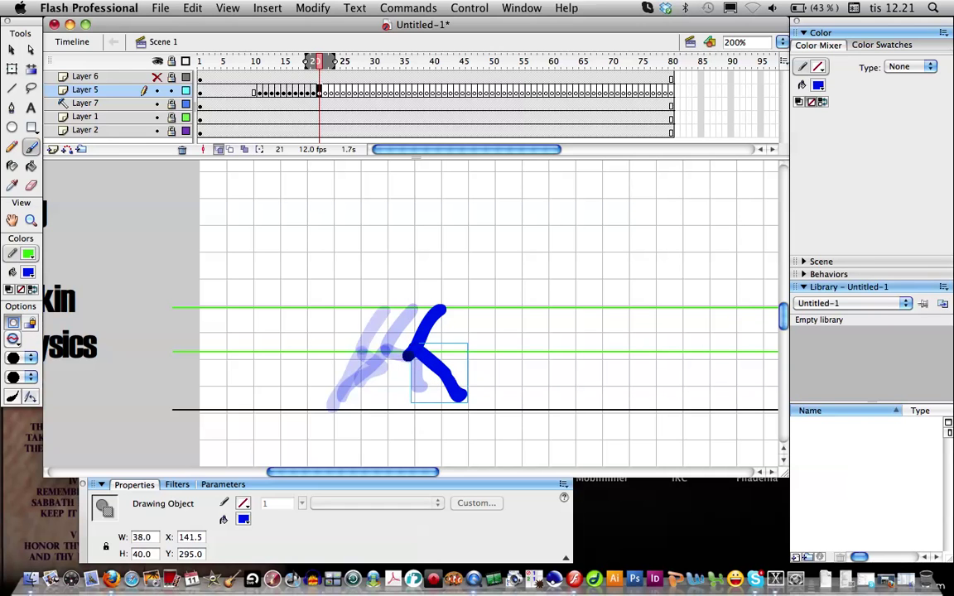
{"action": "left_click_drag", "start_coordinate": [409, 356], "coordinate": [362, 385]}
{"action": "key", "text": "super+z"}
- Replace the front leg in frame 20 with one whose thigh slopes down to a bent knee, and compare it with frame 21
{"action": "mouse_move", "coordinate": [314, 76]}
{"action": "left_mouse_down"}
{"action": "mouse_move", "coordinate": [288, 71]}
{"action": "mouse_move", "coordinate": [325, 82]}
{"action": "mouse_move", "coordinate": [256, 78]}
{"action": "mouse_move", "coordinate": [313, 83]}
{"action": "left_mouse_up"}
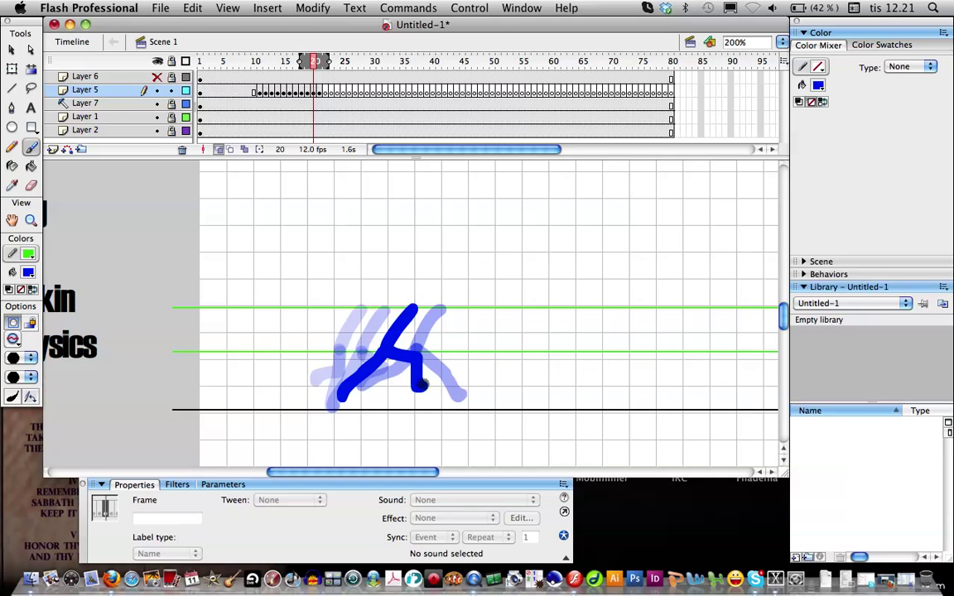
{"action": "key", "text": "q"}
{"action": "left_click", "coordinate": [389, 352]}
{"action": "key", "text": "Delete"}
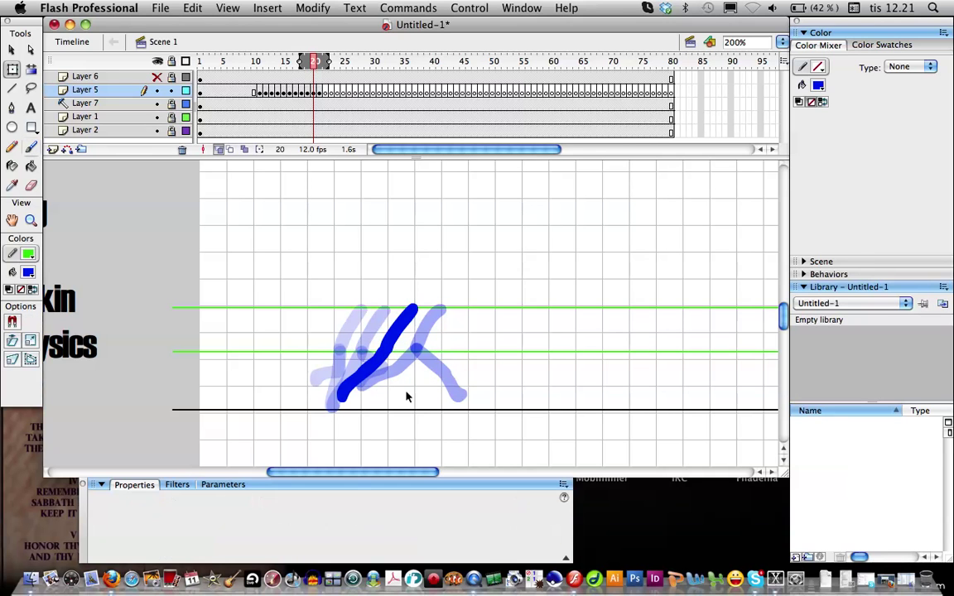
{"action": "key", "text": "b"}
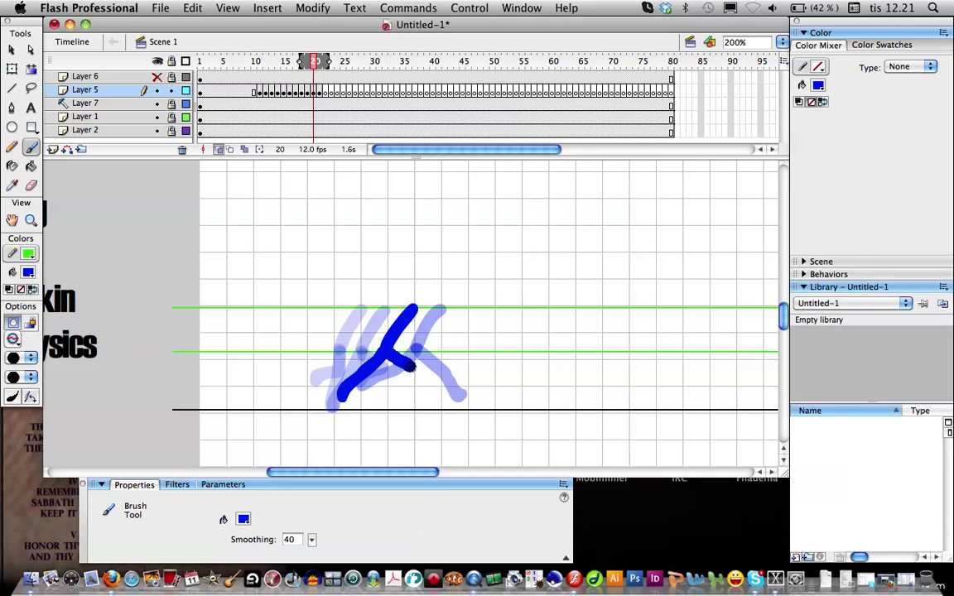
{"action": "left_click_drag", "start_coordinate": [416, 386], "coordinate": [419, 388]}
{"action": "key", "text": "super+z"}
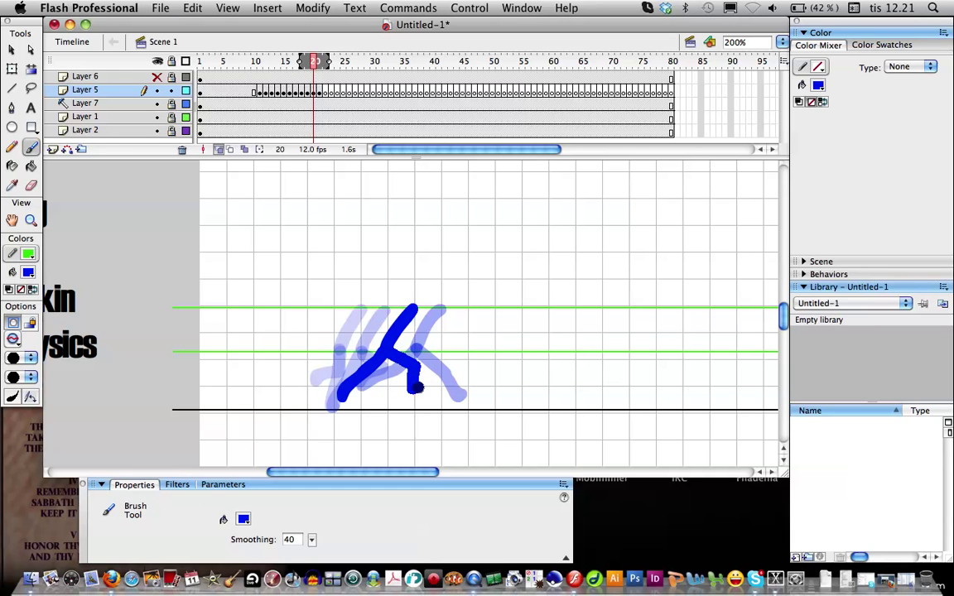
{"action": "left_click_drag", "start_coordinate": [418, 387], "coordinate": [415, 389]}
{"action": "key", "text": "."}
{"action": "key", "text": "."}
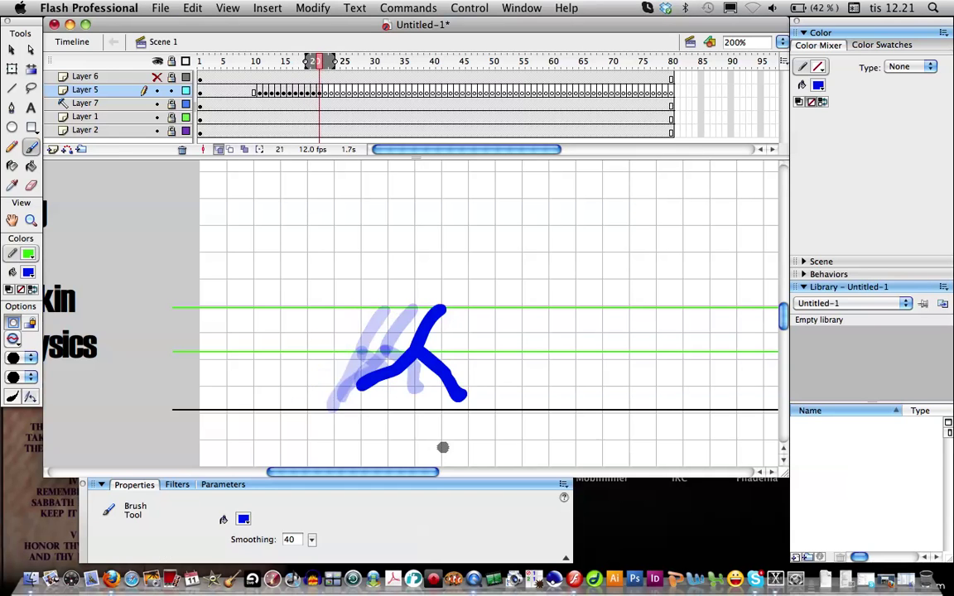
- Brush a slightly curved, forward-leaning torso in frame 22 between the green guide lines and nudge it slightly back
{"action": "key", "text": "period"}
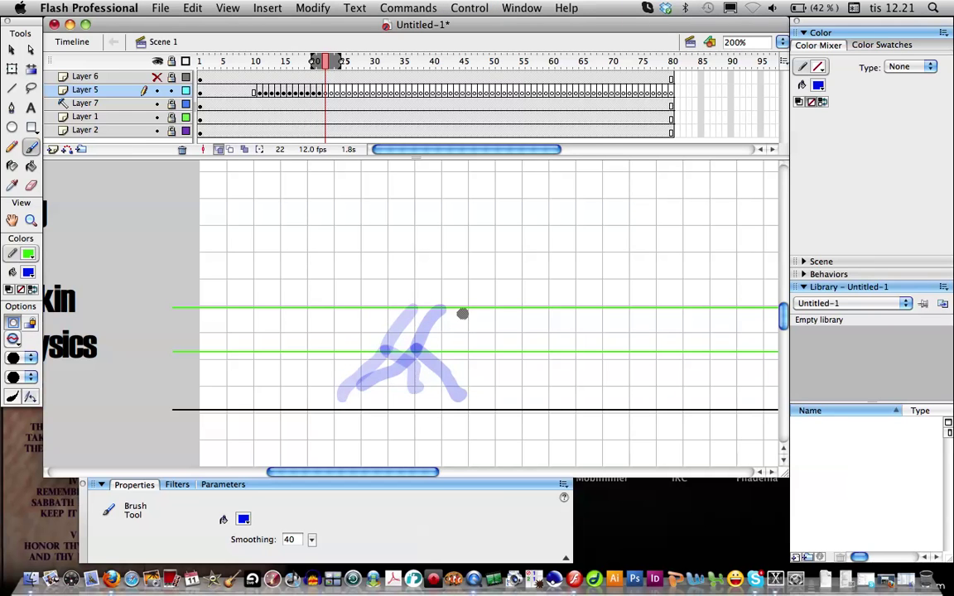
{"action": "left_click_drag", "start_coordinate": [451, 327], "coordinate": [444, 347]}
{"action": "key", "text": "super+z"}
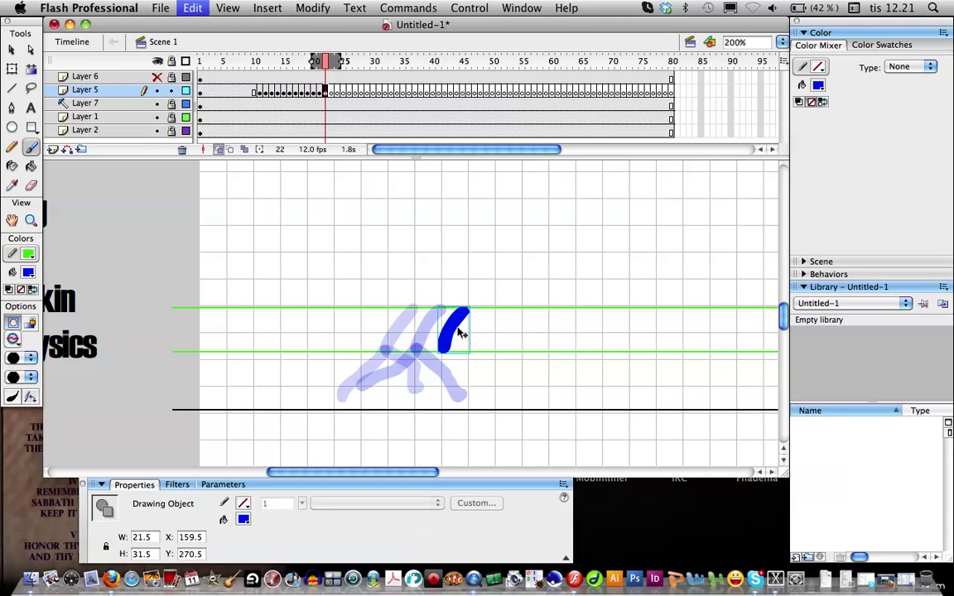
{"action": "left_click_drag", "start_coordinate": [465, 312], "coordinate": [451, 338]}
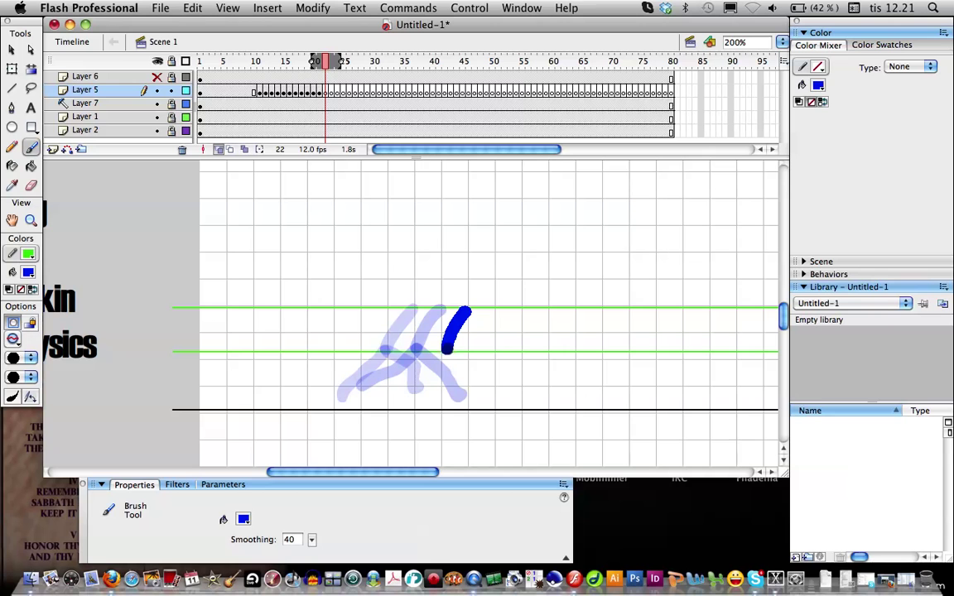
{"action": "key", "text": "super+a"}
{"action": "key", "text": "Left"}
{"action": "key", "text": "Left"}
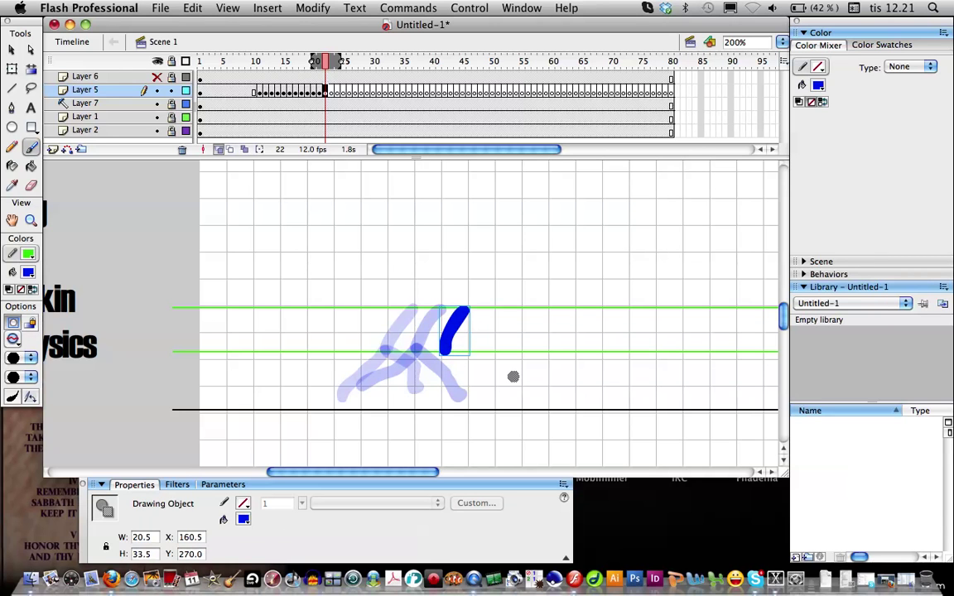
- Brush the frame 22 legs, the front one stretched forward to the ground line and the rear one bent behind at the knee
{"action": "left_click_drag", "start_coordinate": [444, 355], "coordinate": [460, 383]}
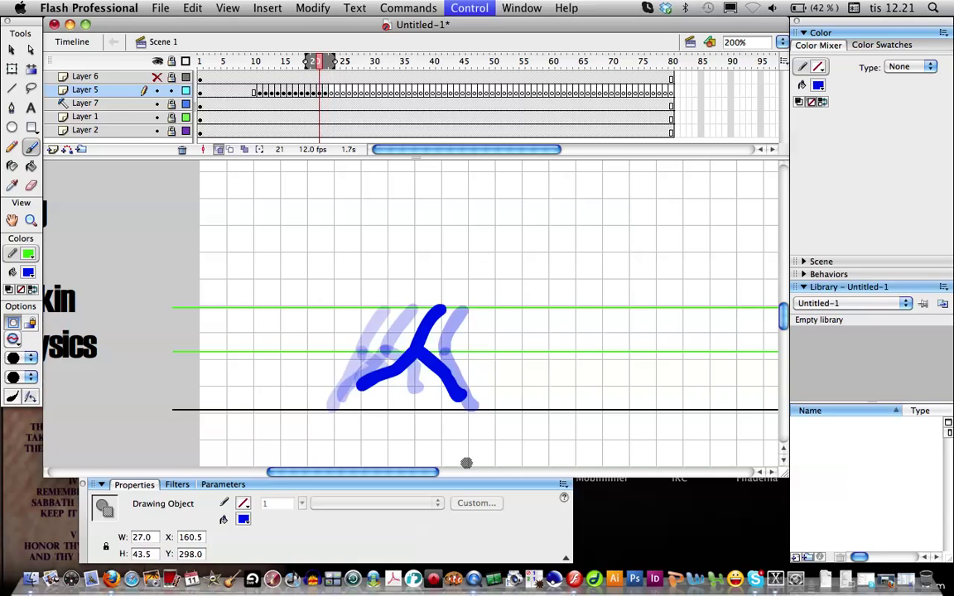
{"action": "key", "text": "."}
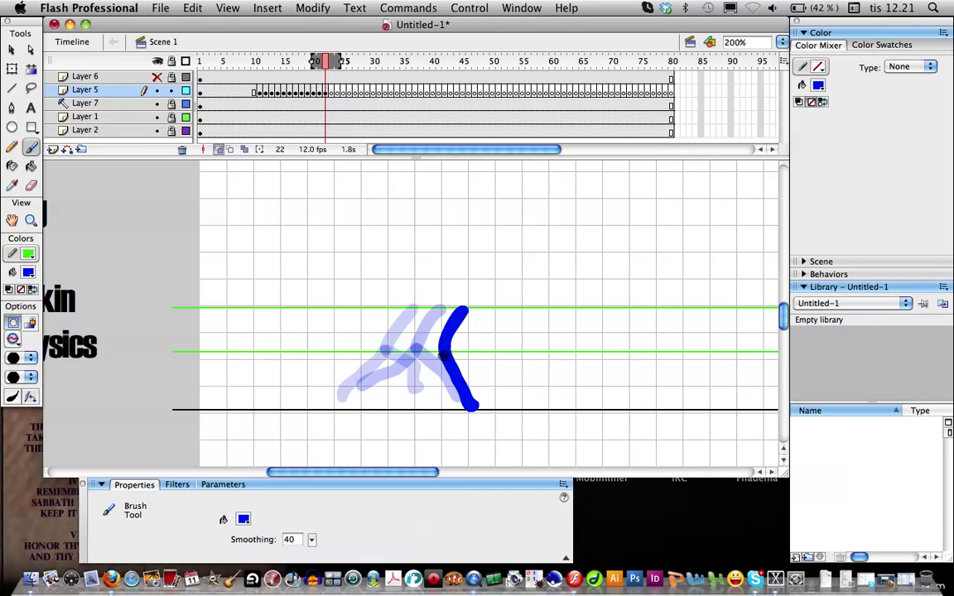
{"action": "left_click_drag", "start_coordinate": [446, 352], "coordinate": [424, 376]}
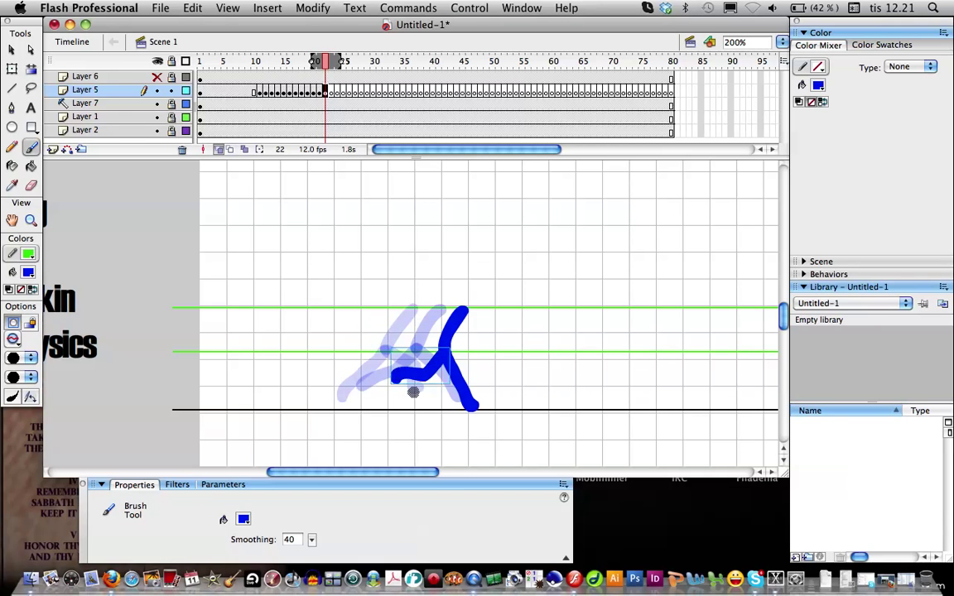
- Brush the frame 23 pose: a forward-leaning torso, the supporting leg bent down to the ground line and the other leg folded behind
{"action": "key", "text": "."}
{"action": "key", "text": "."}
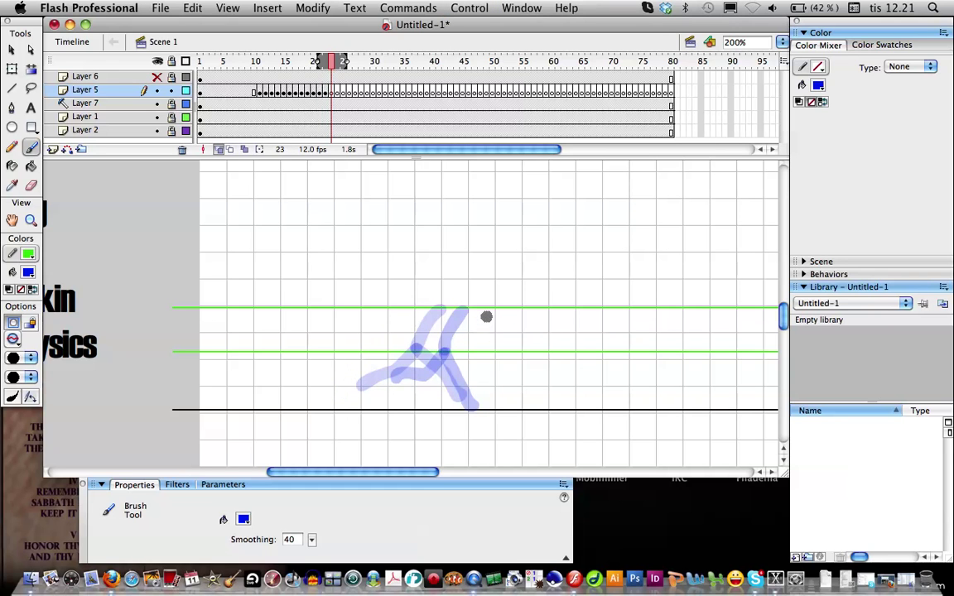
{"action": "left_click_drag", "start_coordinate": [468, 351], "coordinate": [469, 361]}
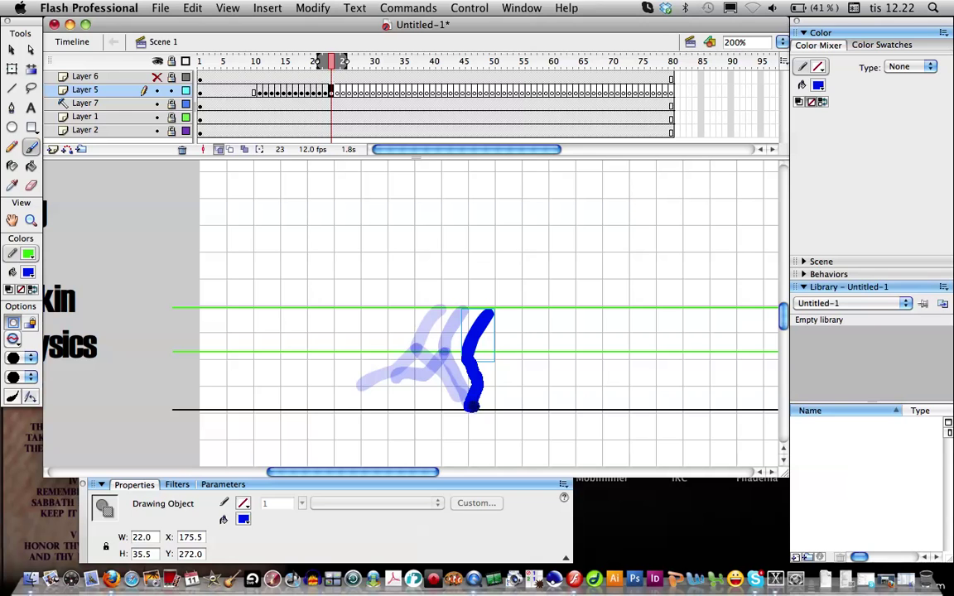
{"action": "left_click_drag", "start_coordinate": [472, 407], "coordinate": [472, 407]}
{"action": "key", "text": "."}
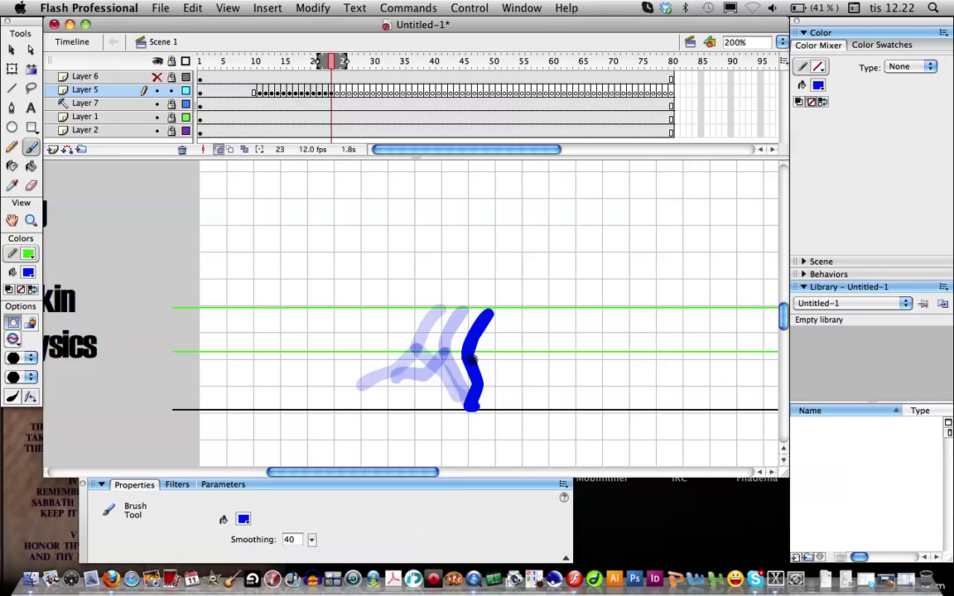
{"action": "left_click_drag", "start_coordinate": [465, 377], "coordinate": [437, 375]}
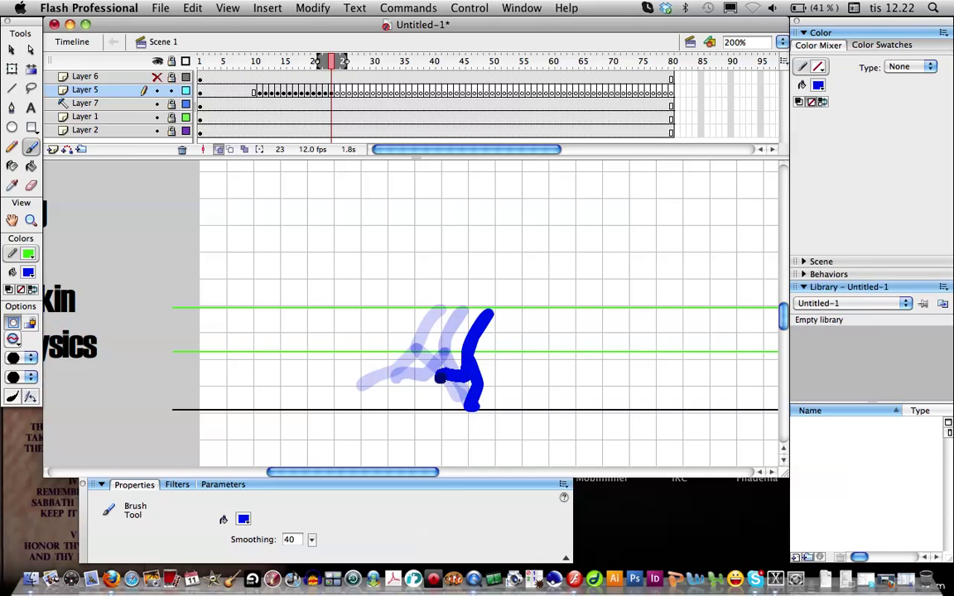
- Brush the frame 24 pose with a straight forward-leaning torso, one leg slanting back to the ground line and the other bent under the body
{"action": "key", "text": "."}
{"action": "key", "text": "."}
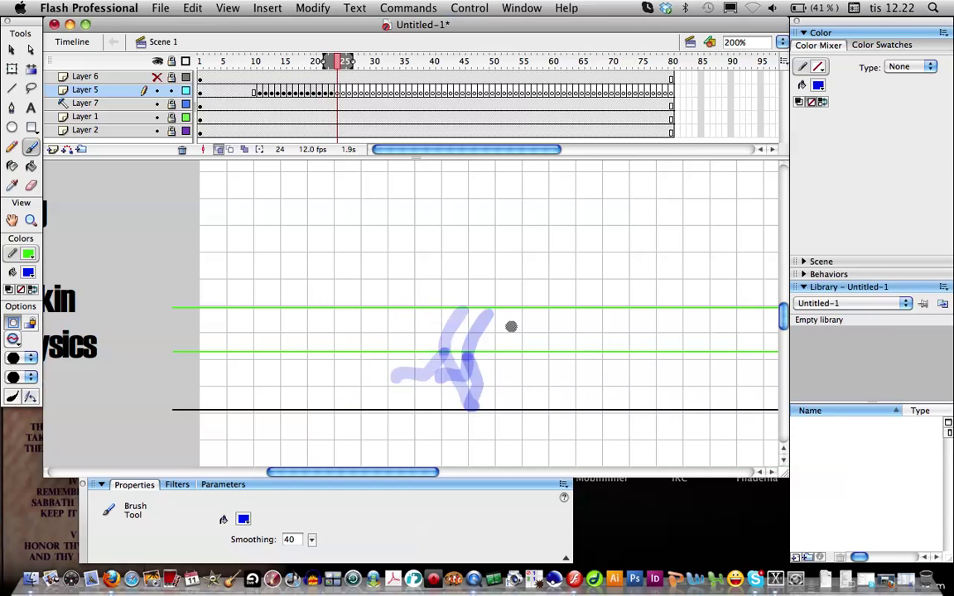
{"action": "mouse_move", "coordinate": [512, 320]}
{"action": "left_mouse_down"}
{"action": "mouse_move", "coordinate": [472, 406]}
{"action": "mouse_move", "coordinate": [503, 374]}
{"action": "mouse_move", "coordinate": [482, 378]}
{"action": "left_mouse_up"}
{"action": "key", "text": "super+z"}
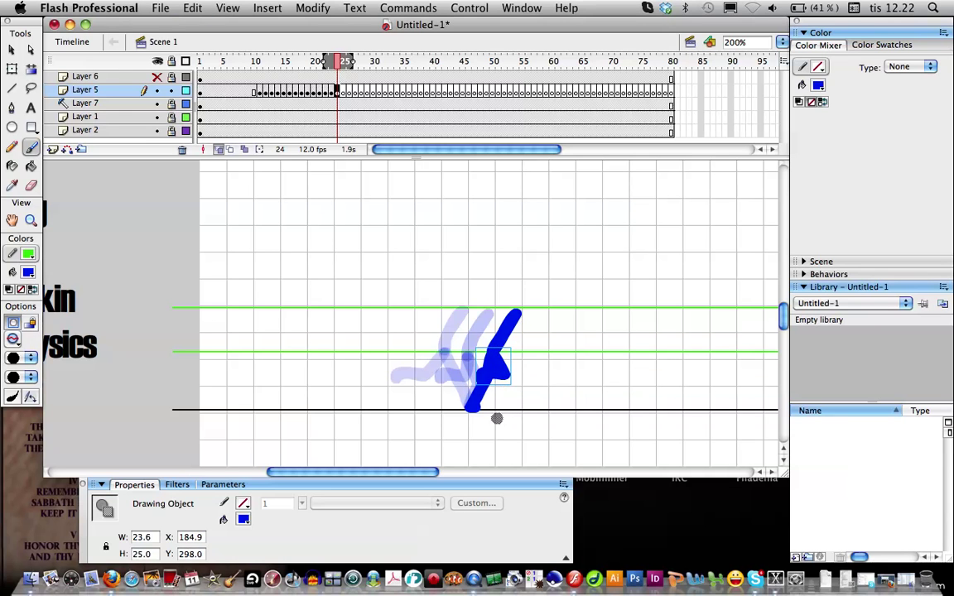
- Brush the frame 25 pose with the rear leg stretched back to the ground line and the front knee raised, and compare it with frame 24
{"action": "key", "text": "period"}
{"action": "mouse_move", "coordinate": [544, 314]}
{"action": "left_mouse_down"}
{"action": "mouse_move", "coordinate": [521, 347]}
{"action": "mouse_move", "coordinate": [553, 365]}
{"action": "mouse_move", "coordinate": [533, 382]}
{"action": "mouse_move", "coordinate": [517, 356]}
{"action": "mouse_move", "coordinate": [478, 403]}
{"action": "left_mouse_up"}
{"action": "key", "text": "comma"}
{"action": "key", "text": "period"}
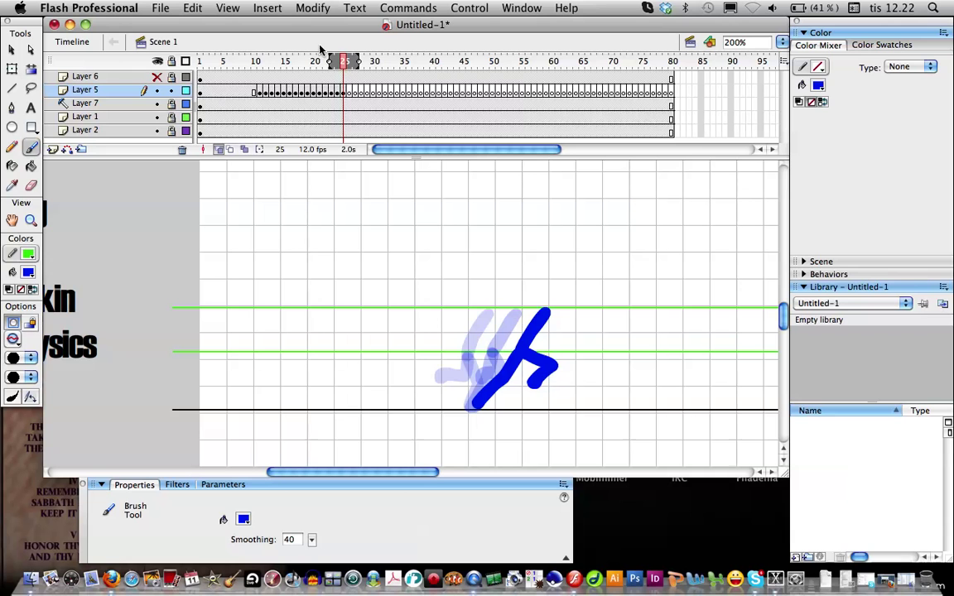
- Return to the early frames of the run and brush arms close to the torso in frames 14 and 15
{"action": "mouse_move", "coordinate": [340, 61]}
{"action": "left_mouse_down"}
{"action": "mouse_move", "coordinate": [294, 81]}
{"action": "mouse_move", "coordinate": [337, 89]}
{"action": "mouse_move", "coordinate": [253, 93]}
{"action": "mouse_move", "coordinate": [314, 116]}
{"action": "mouse_move", "coordinate": [319, 92]}
{"action": "mouse_move", "coordinate": [331, 92]}
{"action": "mouse_move", "coordinate": [311, 93]}
{"action": "mouse_move", "coordinate": [267, 123]}
{"action": "mouse_move", "coordinate": [279, 123]}
{"action": "left_mouse_up"}
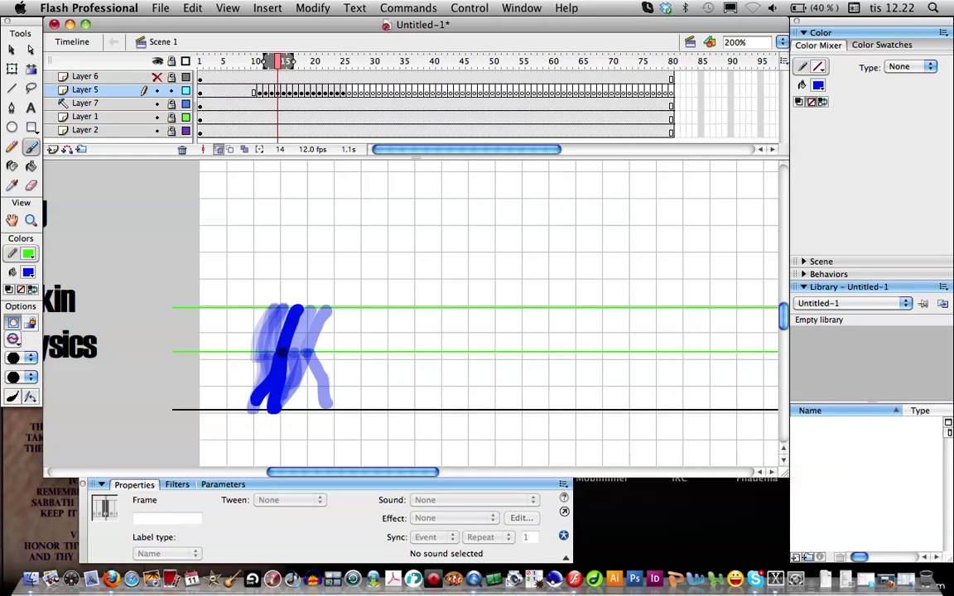
{"action": "key", "text": "comma"}
{"action": "key", "text": "period"}
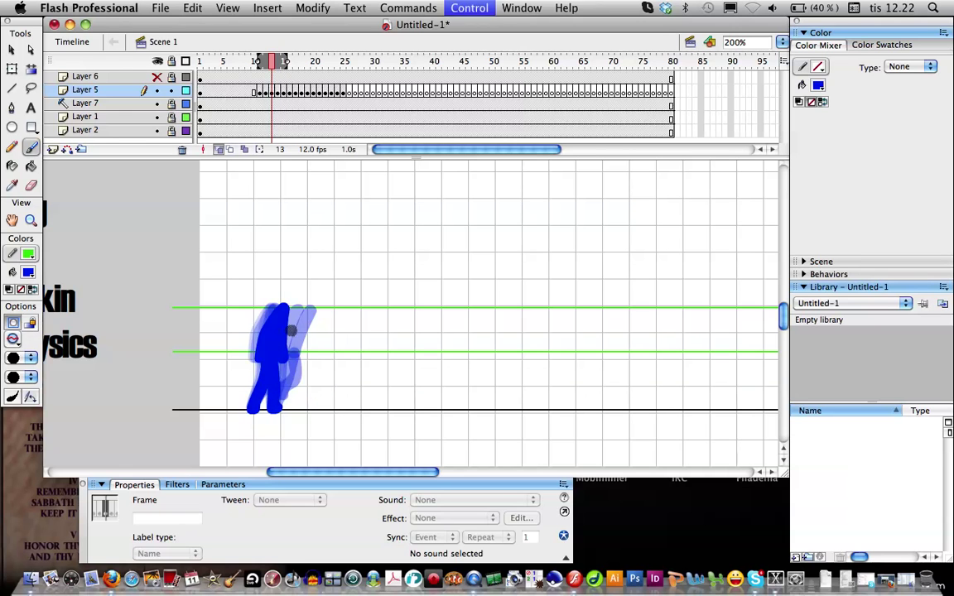
{"action": "left_click_drag", "start_coordinate": [296, 314], "coordinate": [296, 311]}
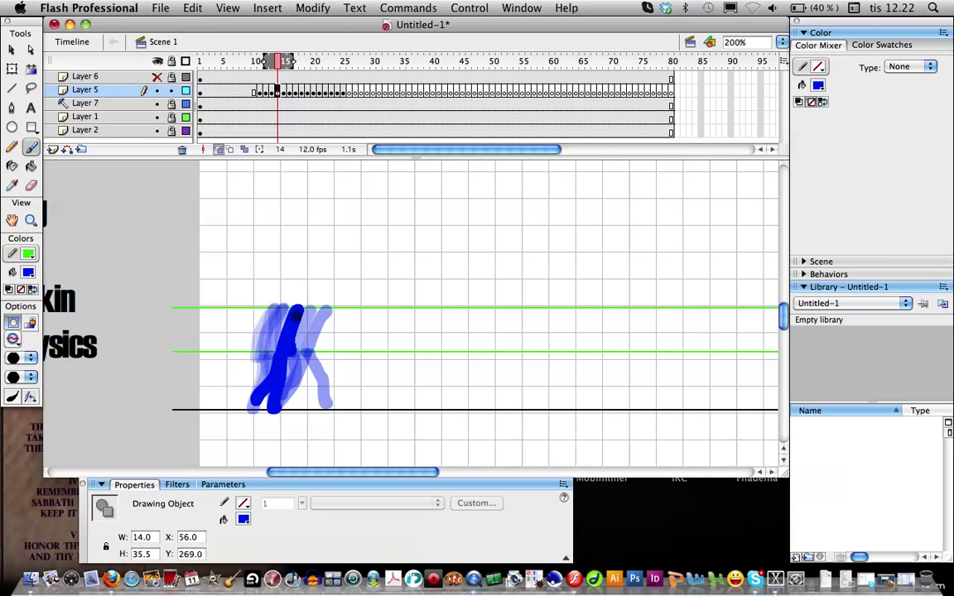
{"action": "key", "text": "period"}
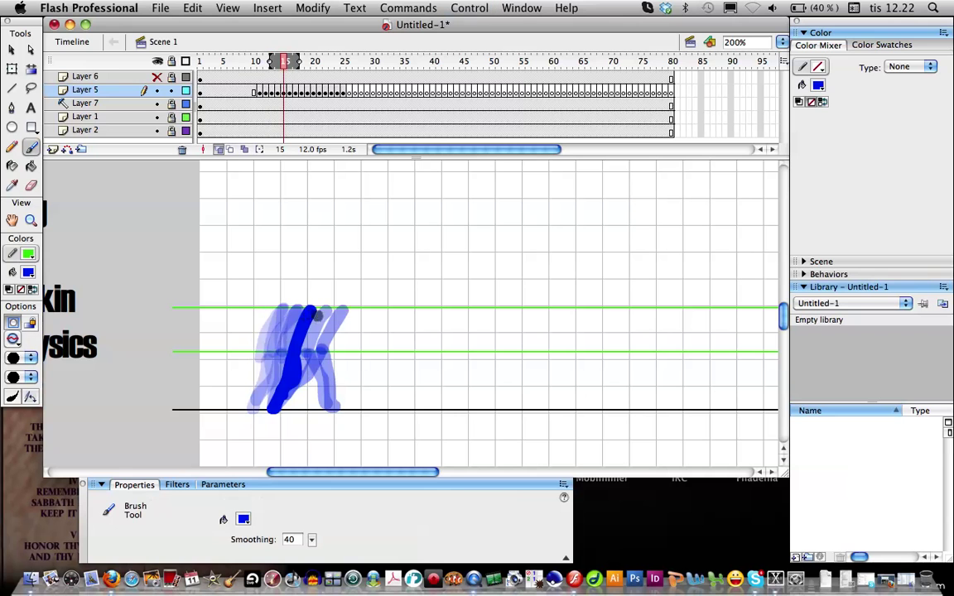
{"action": "left_click_drag", "start_coordinate": [289, 336], "coordinate": [303, 311]}
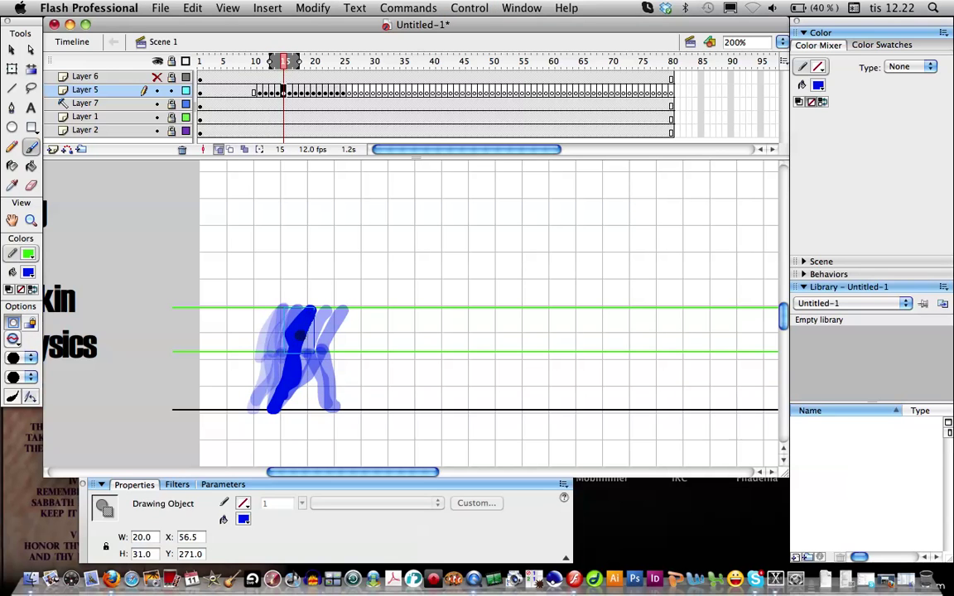
- Brush the arms in frames 16 and 17, one bent behind the torso and the other reaching down in front
{"action": "key", "text": "period"}
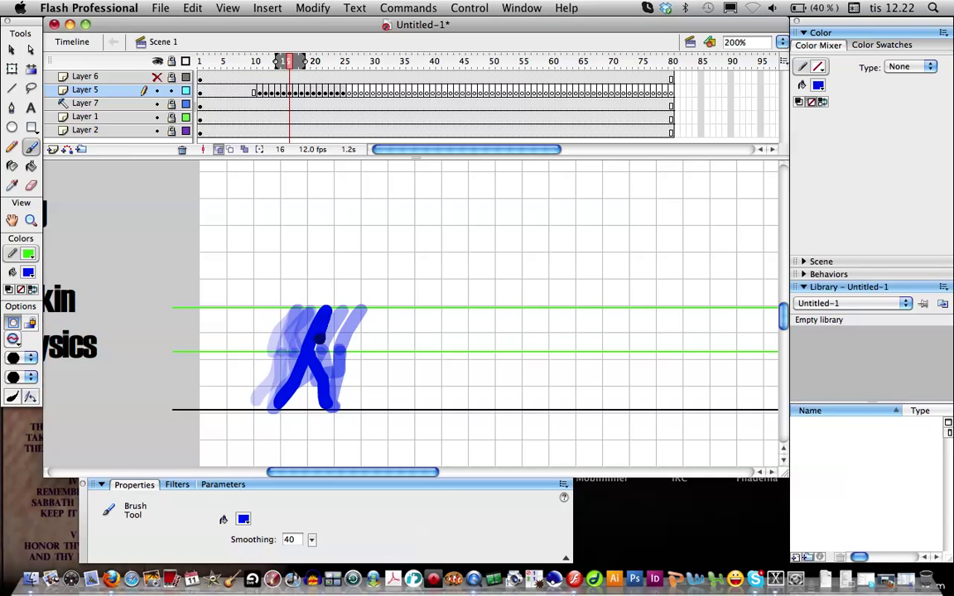
{"action": "left_click_drag", "start_coordinate": [325, 348], "coordinate": [325, 311]}
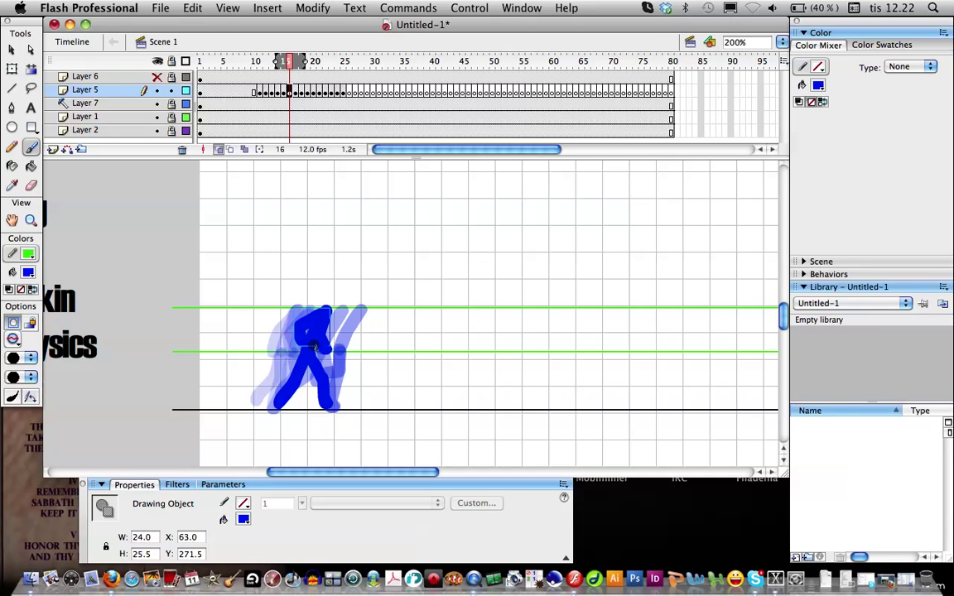
{"action": "key", "text": "period"}
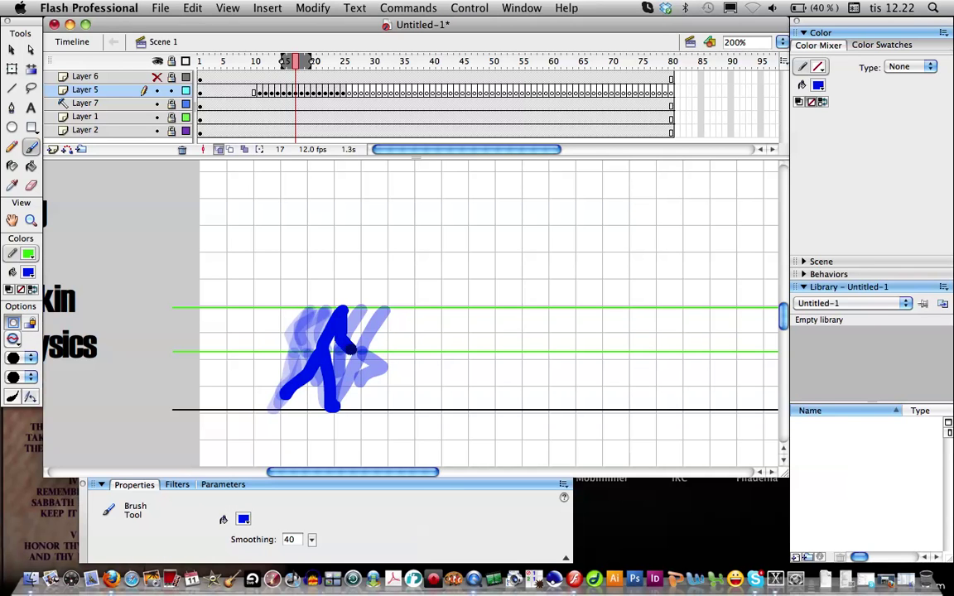
{"action": "left_click_drag", "start_coordinate": [338, 316], "coordinate": [305, 343]}
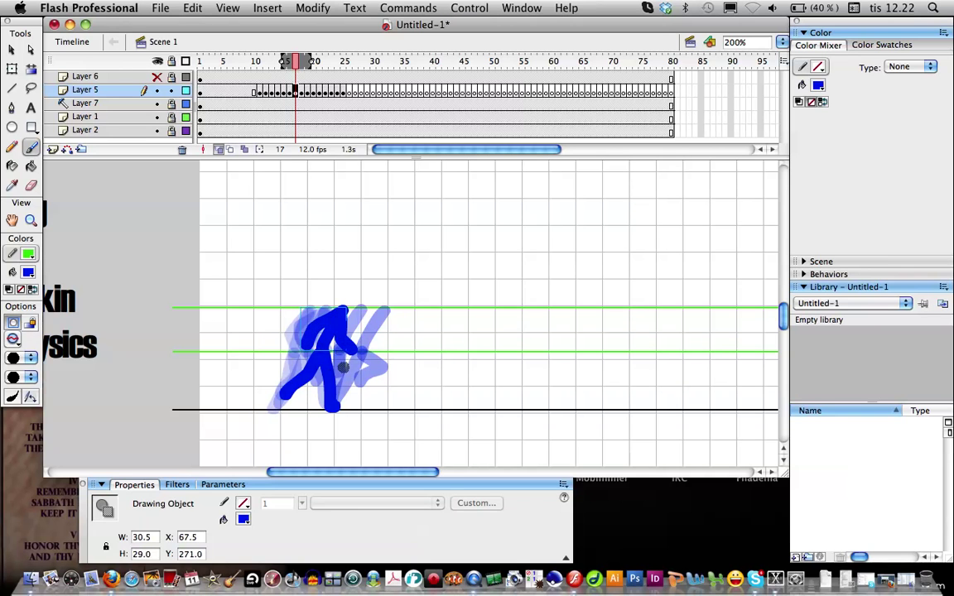
- Brush the arms in frames 18, 19 and 20, opening the swing until the front forearm reaches ahead and the rear arm bends back
{"action": "key", "text": "period"}
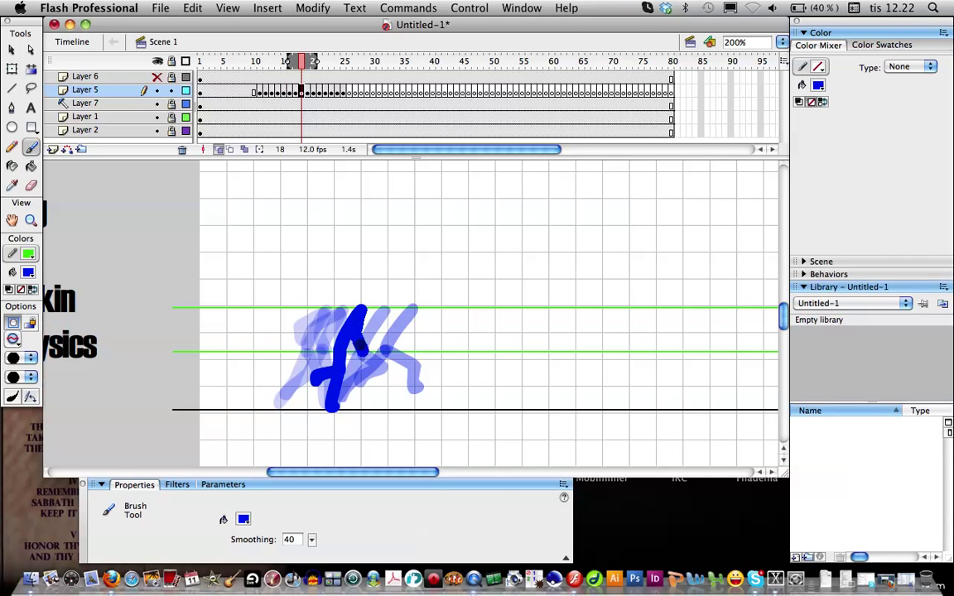
{"action": "left_click_drag", "start_coordinate": [361, 341], "coordinate": [358, 313]}
{"action": "key", "text": "period"}
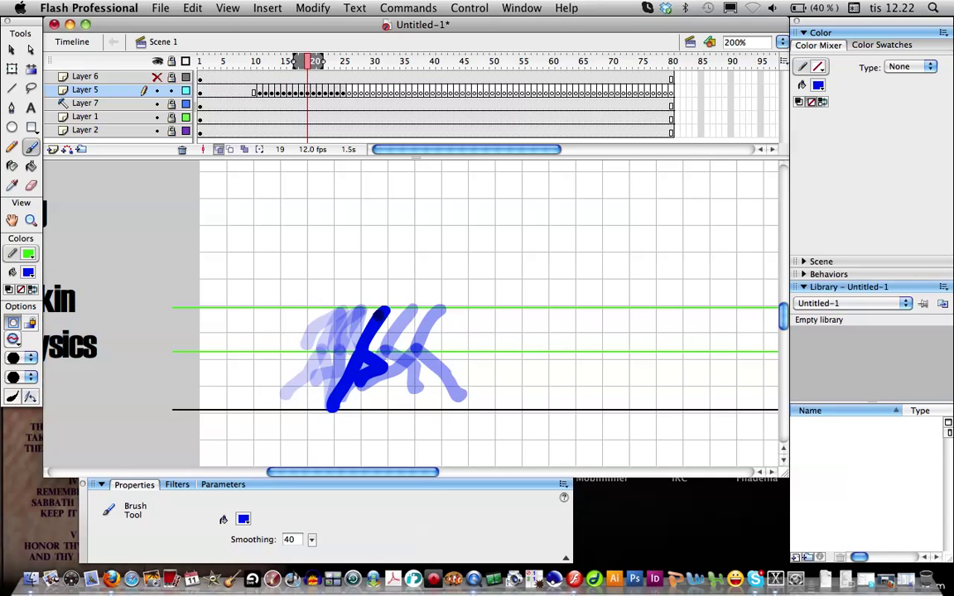
{"action": "left_click_drag", "start_coordinate": [377, 338], "coordinate": [378, 317]}
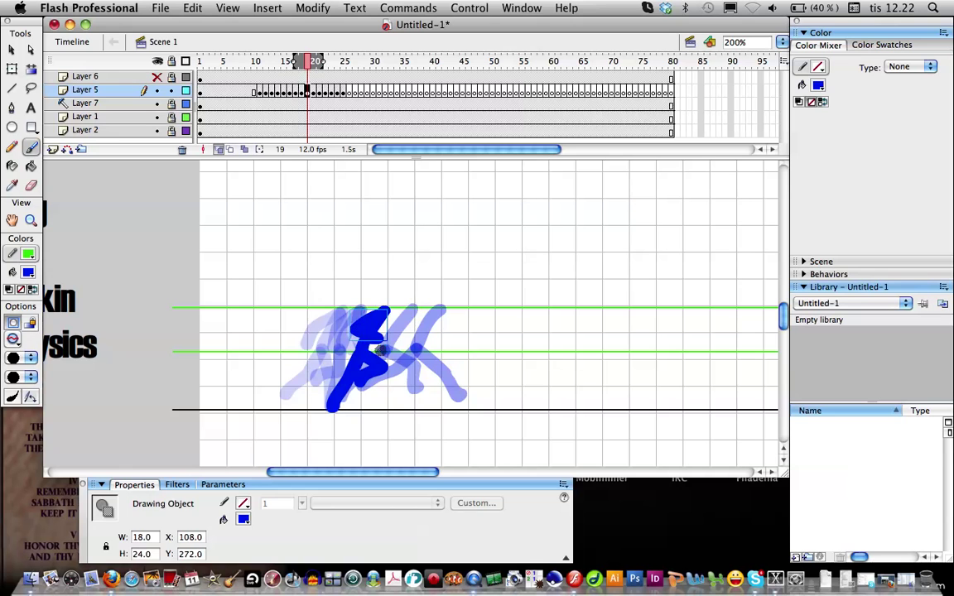
{"action": "key", "text": "period"}
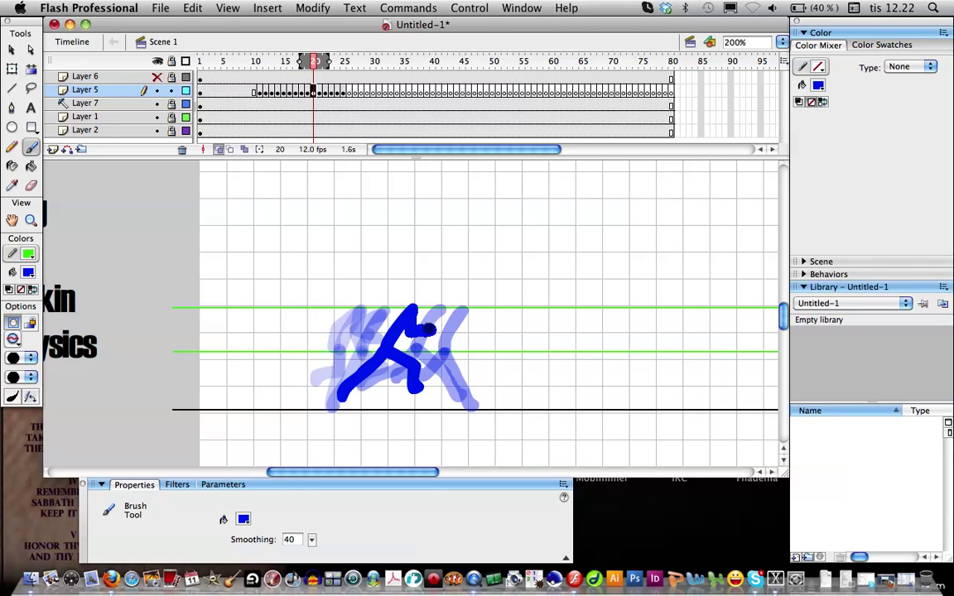
{"action": "mouse_move", "coordinate": [428, 329]}
{"action": "left_mouse_down"}
{"action": "mouse_move", "coordinate": [410, 310]}
{"action": "mouse_move", "coordinate": [380, 336]}
{"action": "left_mouse_up"}
- Brush bent front and rear arms from the shoulder in frames 21, 22 and 23, bringing them closer to the torso by frame 23
{"action": "key", "text": "period"}
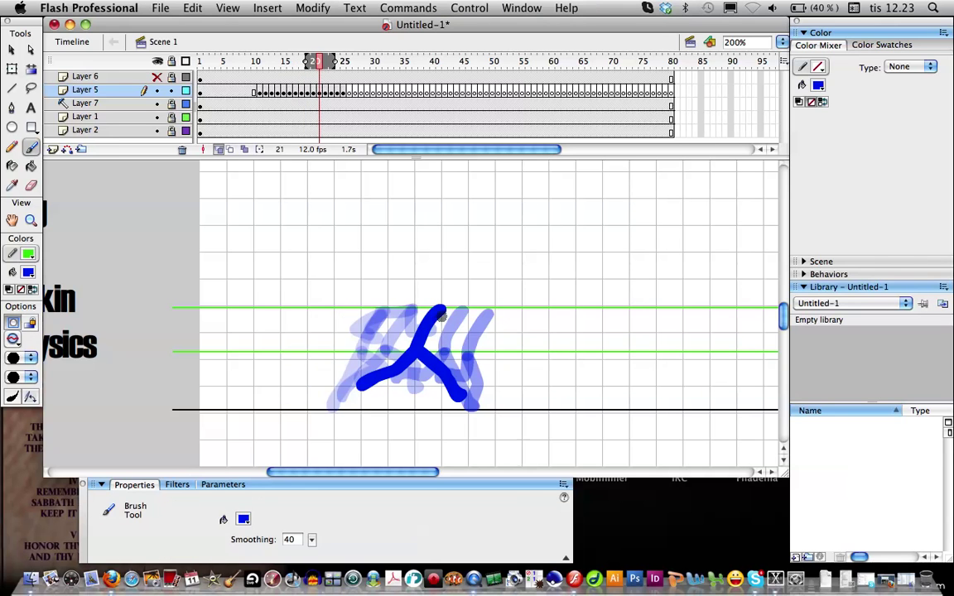
{"action": "mouse_move", "coordinate": [440, 311]}
{"action": "left_mouse_down"}
{"action": "mouse_move", "coordinate": [448, 330]}
{"action": "mouse_move", "coordinate": [468, 323]}
{"action": "mouse_move", "coordinate": [407, 321]}
{"action": "mouse_move", "coordinate": [394, 336]}
{"action": "left_mouse_up"}
{"action": "key", "text": "period"}
{"action": "mouse_move", "coordinate": [462, 311]}
{"action": "left_mouse_down"}
{"action": "mouse_move", "coordinate": [468, 331]}
{"action": "mouse_move", "coordinate": [486, 327]}
{"action": "mouse_move", "coordinate": [441, 316]}
{"action": "mouse_move", "coordinate": [439, 337]}
{"action": "left_mouse_up"}
{"action": "key", "text": "period"}
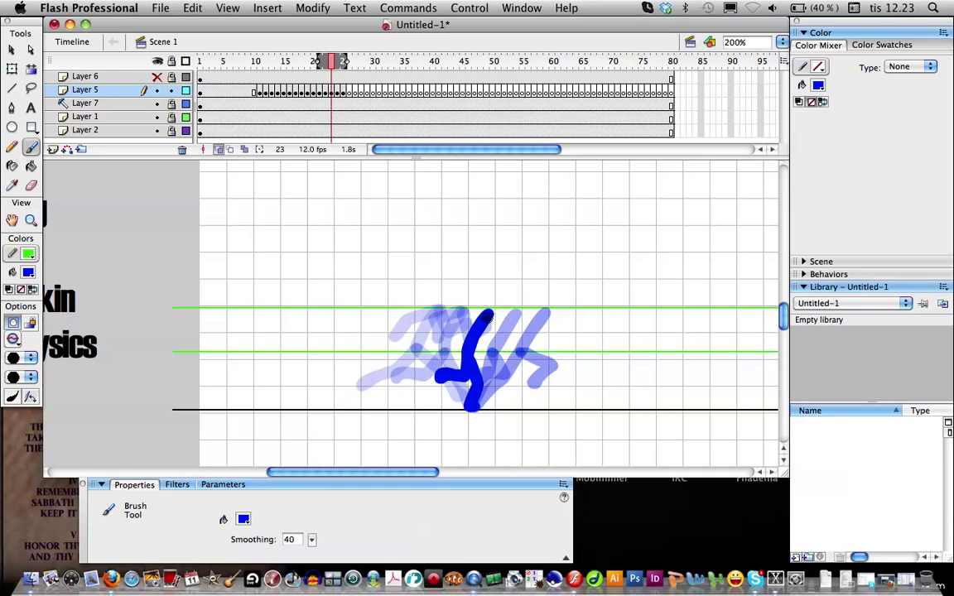
{"action": "left_click_drag", "start_coordinate": [489, 315], "coordinate": [495, 344]}
- Brush the arms in frames 24 and 25, spreading them bent ahead and behind in frame 25, and compare the two frames
{"action": "key", "text": "period"}
{"action": "mouse_move", "coordinate": [472, 404]}
{"action": "left_mouse_down"}
{"action": "mouse_move", "coordinate": [516, 319]}
{"action": "mouse_move", "coordinate": [512, 349]}
{"action": "mouse_move", "coordinate": [495, 333]}
{"action": "mouse_move", "coordinate": [508, 346]}
{"action": "left_mouse_up"}
{"action": "key", "text": "super+z"}
{"action": "key", "text": "period"}
{"action": "mouse_move", "coordinate": [546, 315]}
{"action": "left_mouse_down"}
{"action": "mouse_move", "coordinate": [548, 336]}
{"action": "mouse_move", "coordinate": [565, 336]}
{"action": "left_mouse_up"}
{"action": "left_click_drag", "start_coordinate": [544, 314], "coordinate": [502, 337]}
{"action": "key", "text": "comma"}
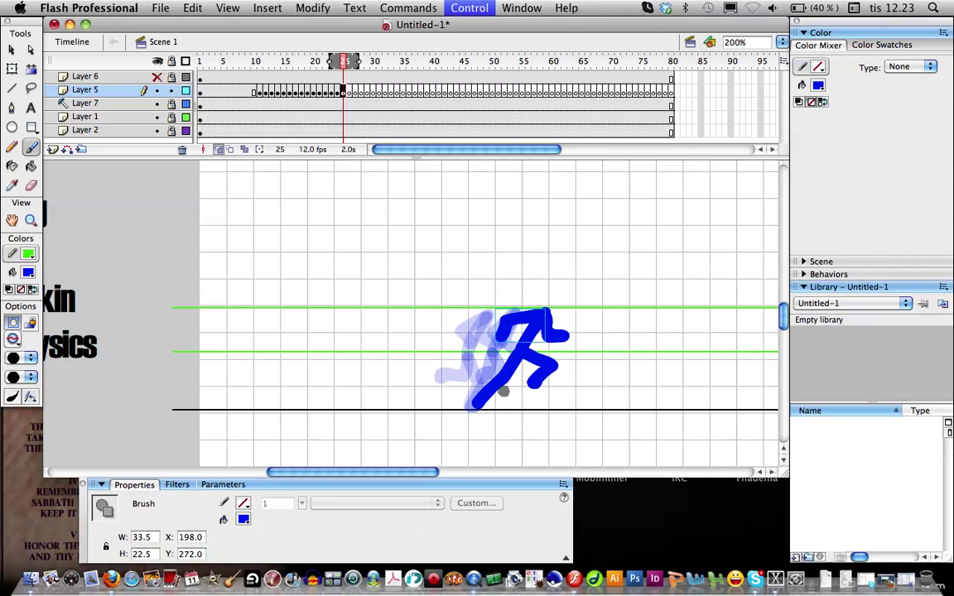
{"action": "key", "text": "period"}
- Copy the frame 21 figure, paste it in place in frame 26 and shift it forward just ahead of the frame 25 pose
{"action": "mouse_move", "coordinate": [343, 61]}
{"action": "left_mouse_down"}
{"action": "mouse_move", "coordinate": [307, 78]}
{"action": "mouse_move", "coordinate": [253, 83]}
{"action": "mouse_move", "coordinate": [353, 93]}
{"action": "mouse_move", "coordinate": [288, 95]}
{"action": "mouse_move", "coordinate": [320, 113]}
{"action": "mouse_move", "coordinate": [303, 114]}
{"action": "mouse_move", "coordinate": [337, 114]}
{"action": "mouse_move", "coordinate": [315, 114]}
{"action": "mouse_move", "coordinate": [319, 99]}
{"action": "left_mouse_up"}
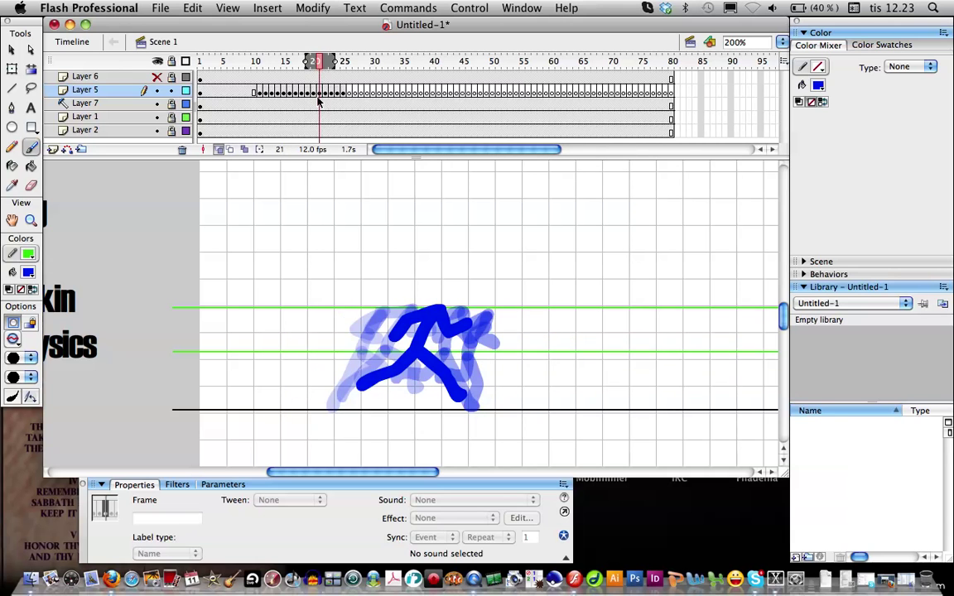
{"action": "left_click", "coordinate": [319, 93]}
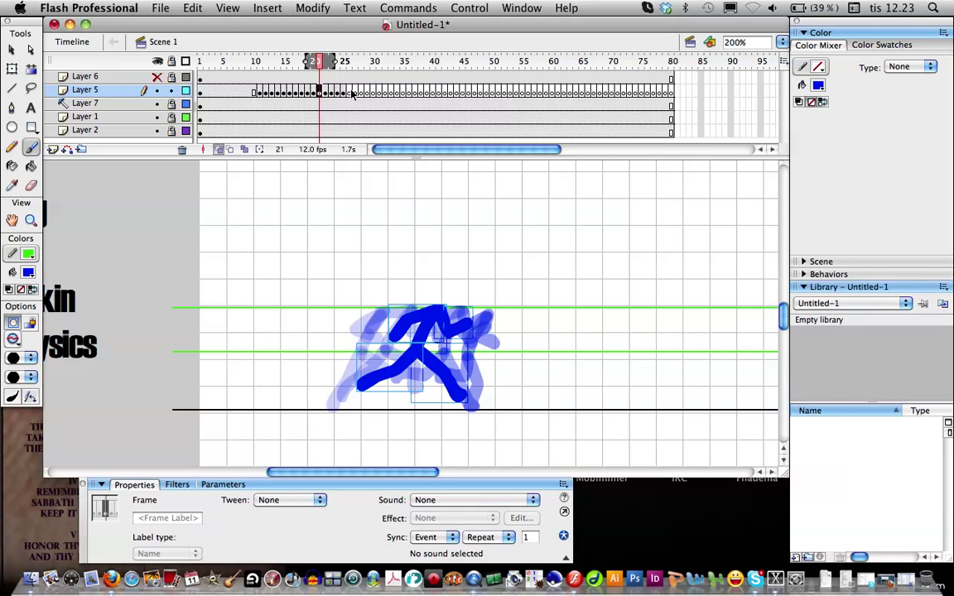
{"action": "left_click", "coordinate": [350, 93]}
{"action": "key", "text": "super+shift+v"}
{"action": "key", "text": "shift+Right"}
{"action": "key", "text": "shift+Right"}
{"action": "key", "text": "shift+Right"}
{"action": "key", "text": "shift+Right"}
{"action": "key", "text": "shift+Right"}
{"action": "key", "text": "shift+Right"}
{"action": "key", "text": "shift+Right"}
{"action": "key", "text": "shift+Right"}
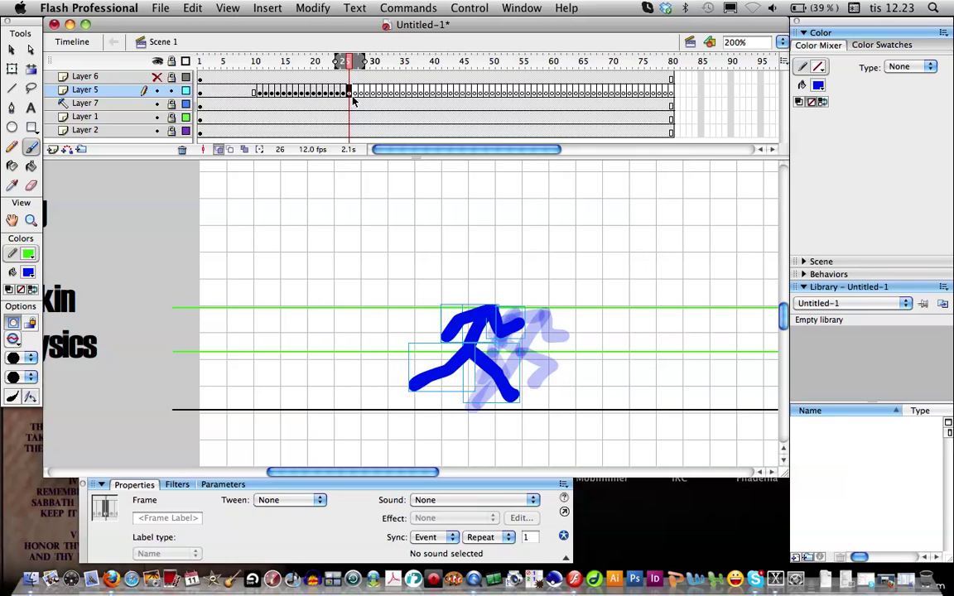
{"action": "key", "text": "shift+Right"}
{"action": "key", "text": "shift+Right"}
{"action": "key", "text": "shift+Right"}
{"action": "key", "text": "shift+Right"}
{"action": "key", "text": "shift+Right"}
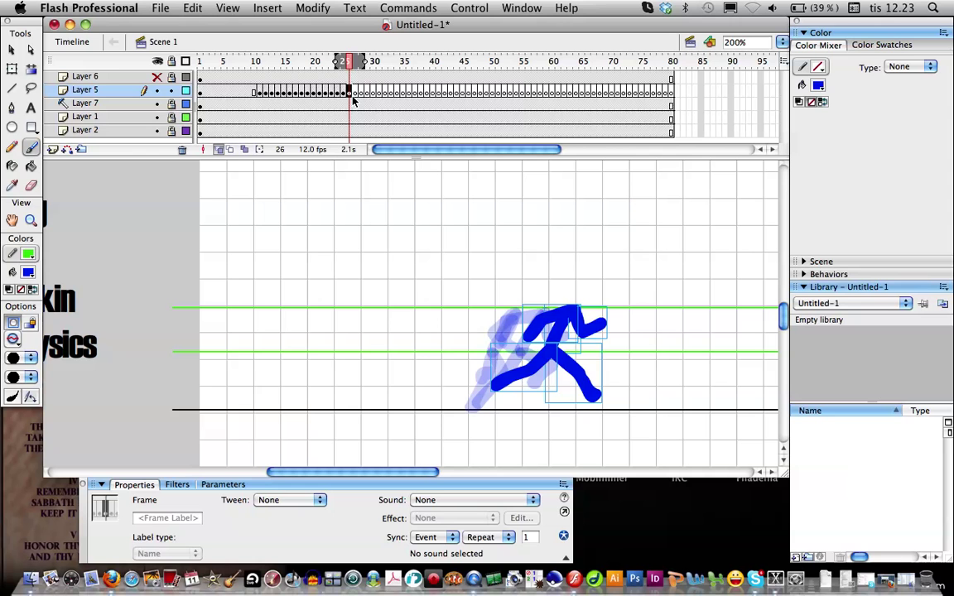
- Copy the frame 22 figure, paste it in place in frame 27 and shift it forward slightly ahead of the frame 26 pose
{"action": "left_click", "coordinate": [329, 96]}
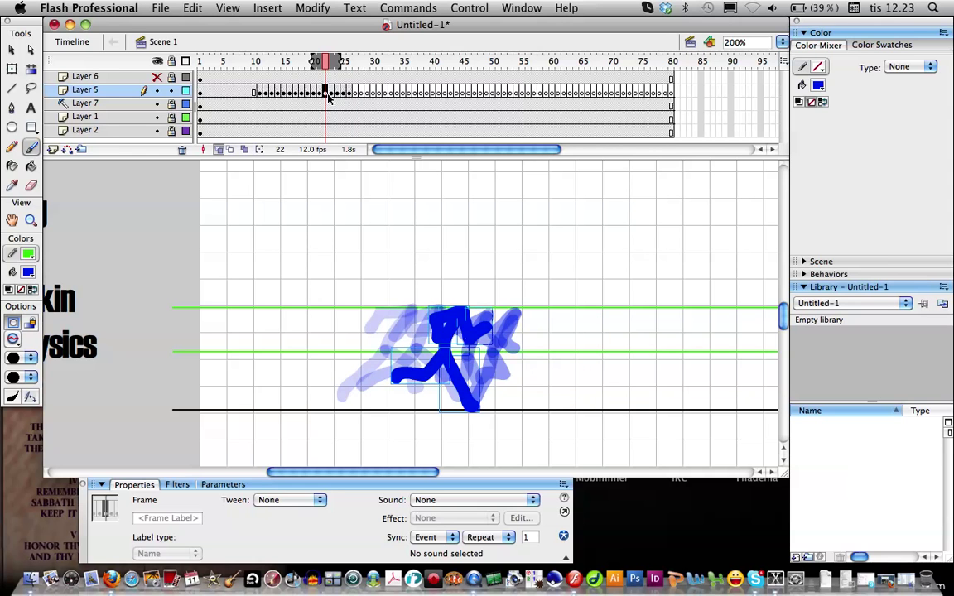
{"action": "left_click", "coordinate": [357, 92]}
{"action": "key", "text": "ctrl+shift+v"}
{"action": "key", "text": "shift+Right"}
{"action": "key", "text": "shift+Right"}
{"action": "key", "text": "shift+Right"}
{"action": "key", "text": "shift+Right"}
{"action": "key", "text": "shift+Right"}
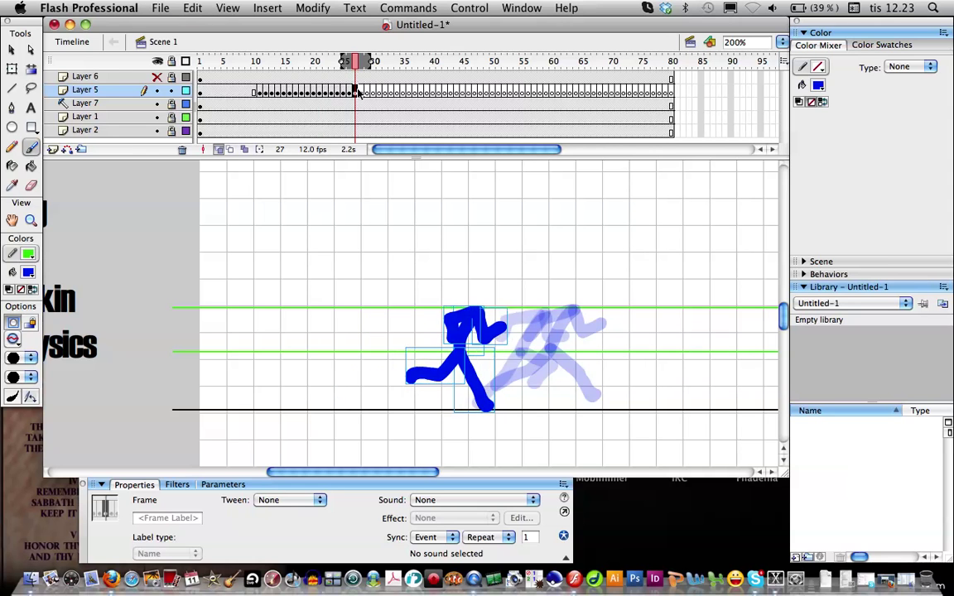
{"action": "key", "text": "shift+Right"}
{"action": "key", "text": "shift+Right"}
{"action": "key", "text": "shift+Right"}
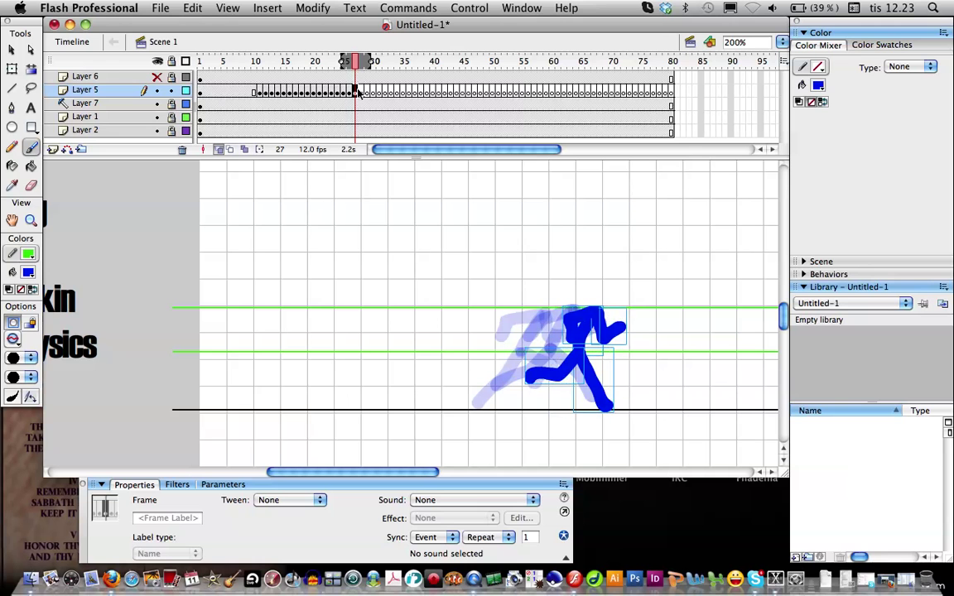
- Copy the frame 23 figure, paste it in place in frame 28 and shift it forward so its foot meets the frame 27 foot
{"action": "left_click", "coordinate": [326, 92]}
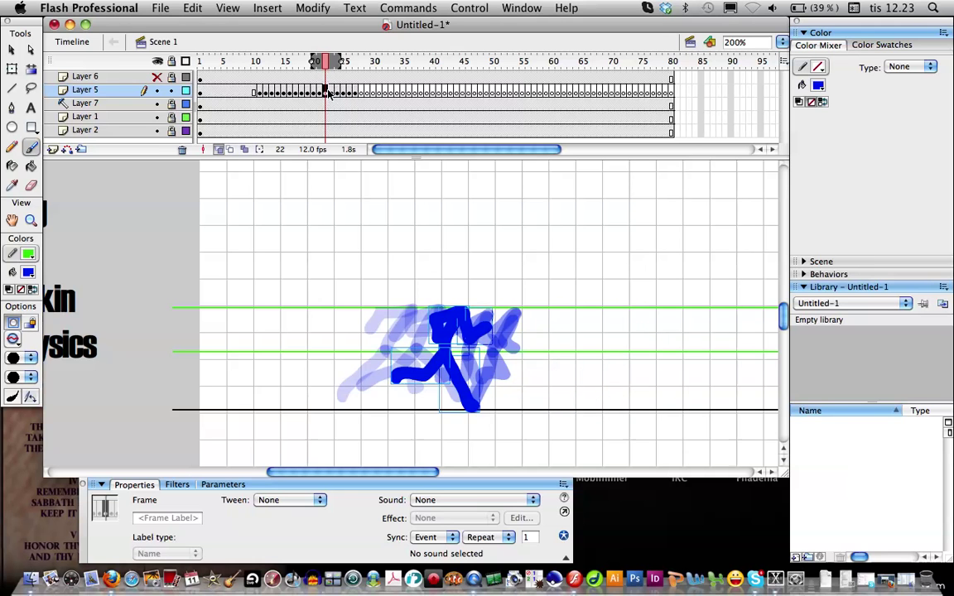
{"action": "left_click", "coordinate": [331, 91]}
{"action": "left_click", "coordinate": [361, 93]}
{"action": "key", "text": "ctrl+shift+v"}
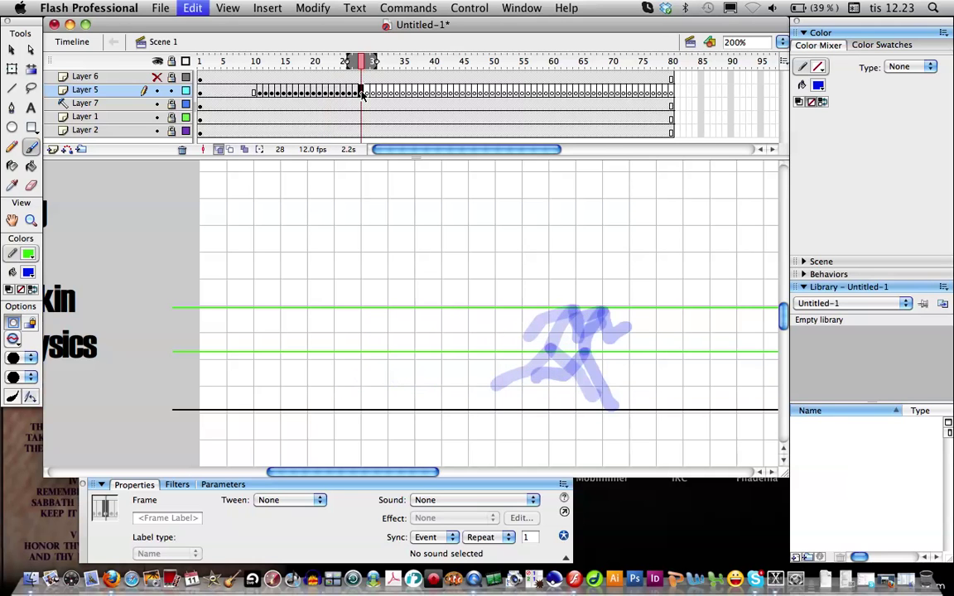
{"action": "key", "text": "shift+Right"}
{"action": "key", "text": "shift+Right"}
{"action": "key", "text": "shift+Right"}
{"action": "key", "text": "shift+Right"}
{"action": "key", "text": "shift+Right"}
{"action": "key", "text": "shift+Right"}
{"action": "key", "text": "shift+Right"}
{"action": "key", "text": "shift+Right"}
{"action": "key", "text": "shift+Right"}
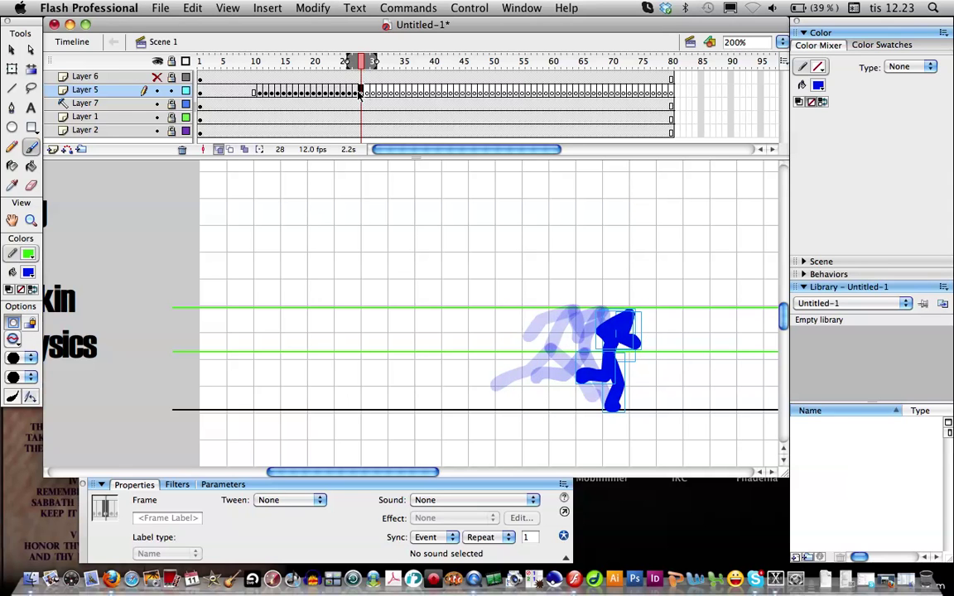
- Copy the frame 24 figure, paste it in place in frame 29 and shift it forward so its foot meets the frame 28 foot
{"action": "left_click", "coordinate": [336, 93]}
{"action": "key", "text": "super+c"}
{"action": "left_click", "coordinate": [368, 94]}
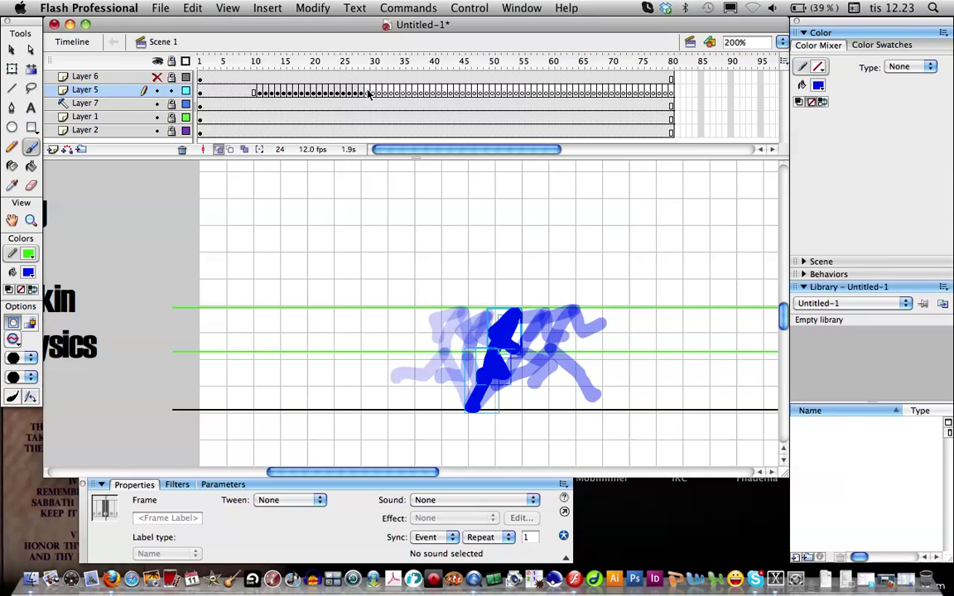
{"action": "key", "text": "super+shift+v"}
{"action": "key", "text": "ctrl+shift+v"}
{"action": "key", "text": "shift+Right"}
{"action": "key", "text": "shift+Right"}
{"action": "key", "text": "shift+Right"}
{"action": "key", "text": "shift+Right"}
{"action": "key", "text": "shift+Right"}
{"action": "key", "text": "shift+Right"}
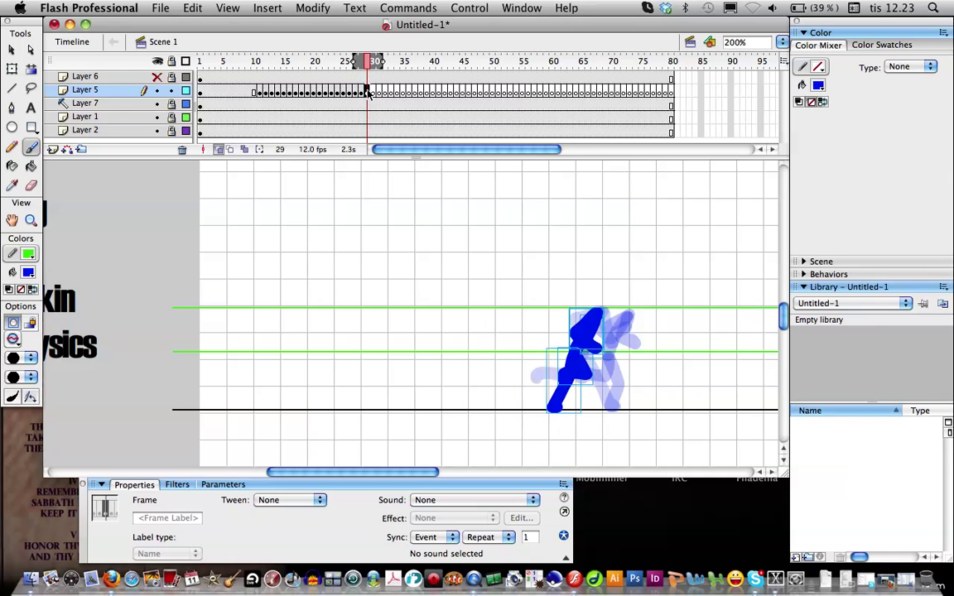
{"action": "key", "text": "shift+Right"}
{"action": "key", "text": "shift+Right"}
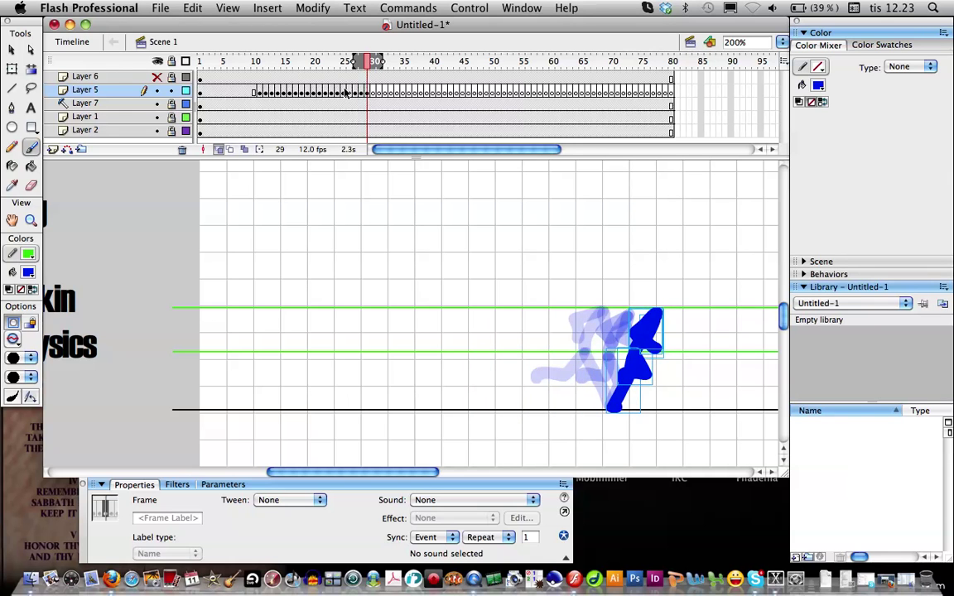
- Copy the frame 25 figure, paste it in place in frame 30 and shift it forward just ahead of the frame 29 pose
{"action": "left_click", "coordinate": [343, 92]}
{"action": "key", "text": "ctrl+c"}
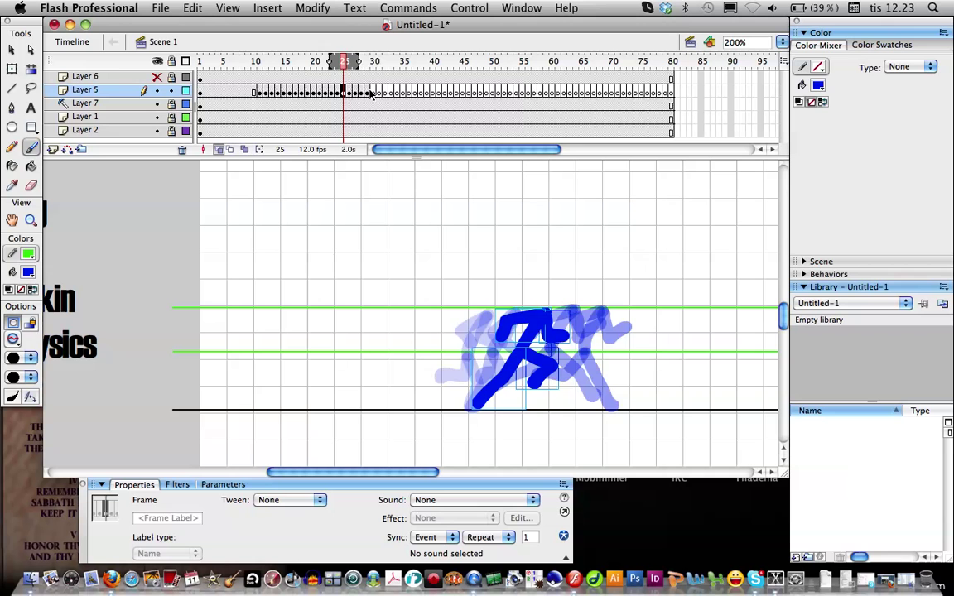
{"action": "left_click", "coordinate": [373, 92]}
{"action": "key", "text": "ctrl+shift+v"}
{"action": "key", "text": "shift+Right"}
{"action": "key", "text": "shift+Right"}
{"action": "key", "text": "shift+Right"}
{"action": "key", "text": "shift+Right"}
{"action": "key", "text": "shift+Right"}
{"action": "key", "text": "shift+Right"}
{"action": "key", "text": "shift+Right"}
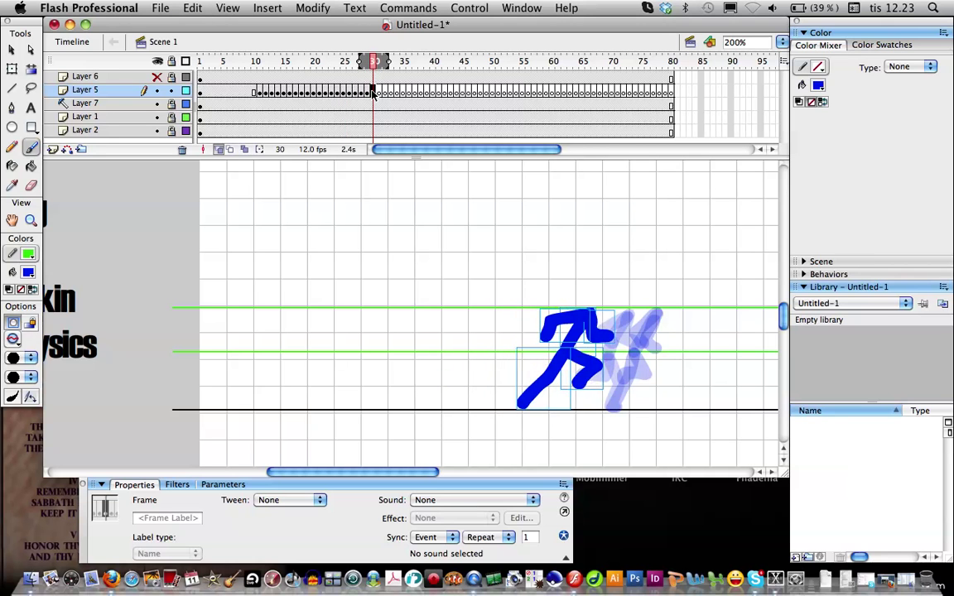
{"action": "key", "text": "shift+Right"}
{"action": "key", "text": "shift+Right"}
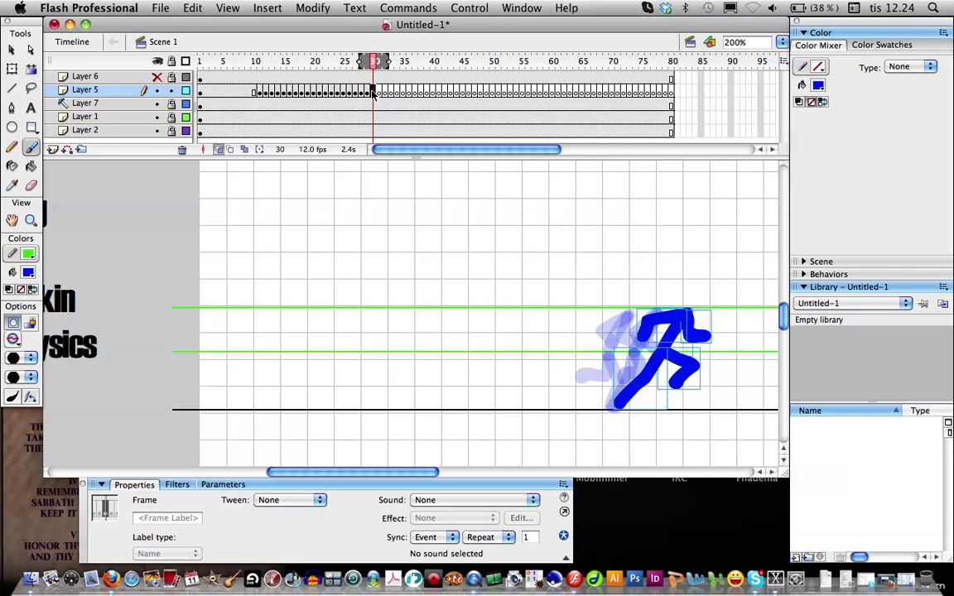
- Lock Layer 5, show the head on Layer 6 and select it at frame 10 with the Selection tool
{"action": "left_click_drag", "start_coordinate": [373, 62], "coordinate": [273, 69]}
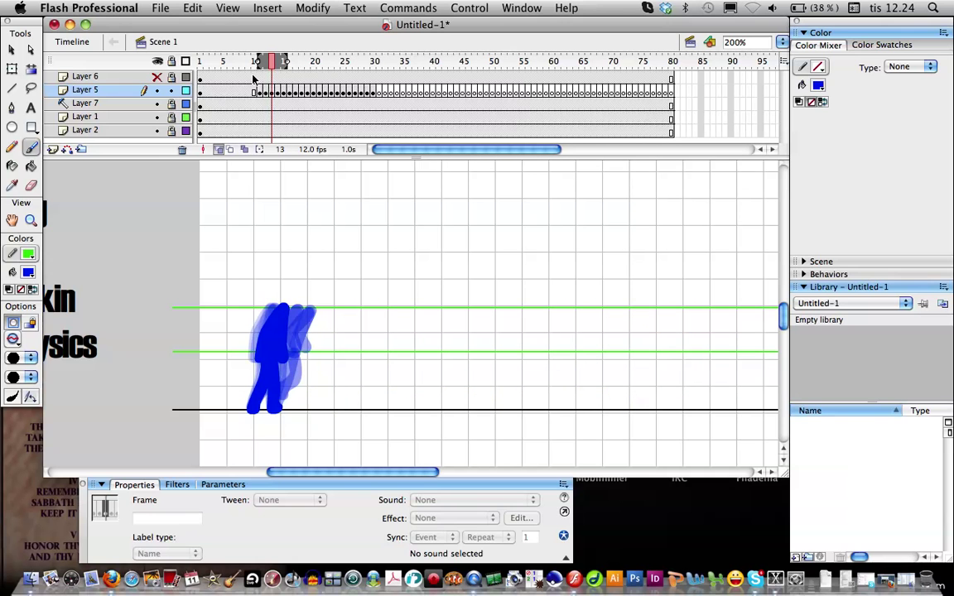
{"action": "left_click", "coordinate": [158, 90]}
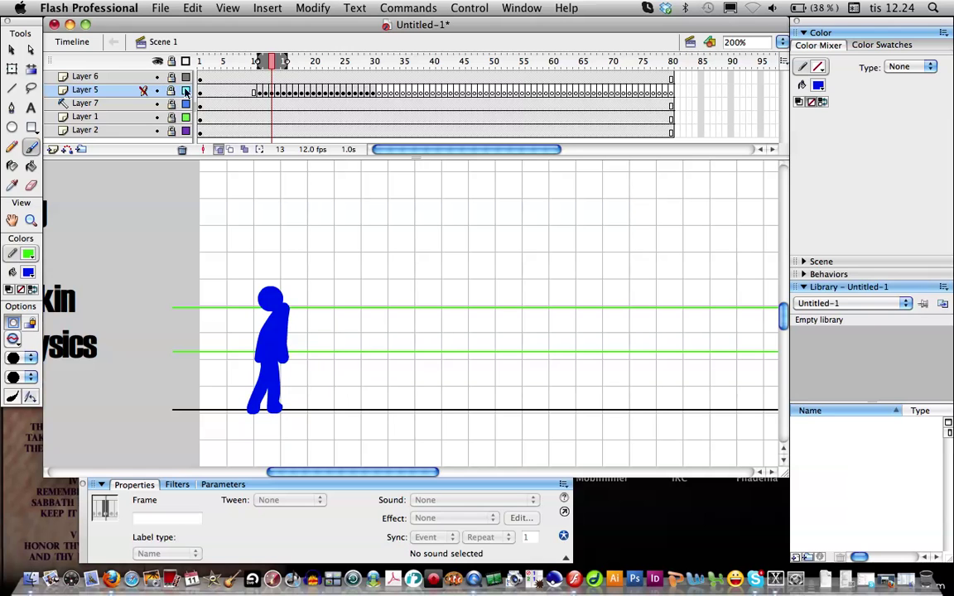
{"action": "left_click", "coordinate": [259, 77]}
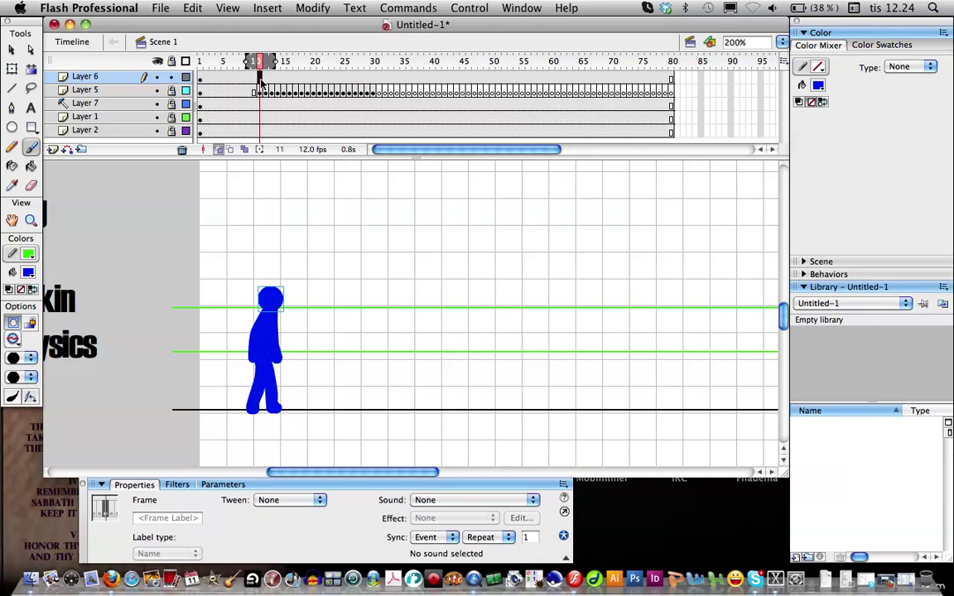
{"action": "left_click", "coordinate": [254, 77]}
{"action": "left_click", "coordinate": [12, 49]}
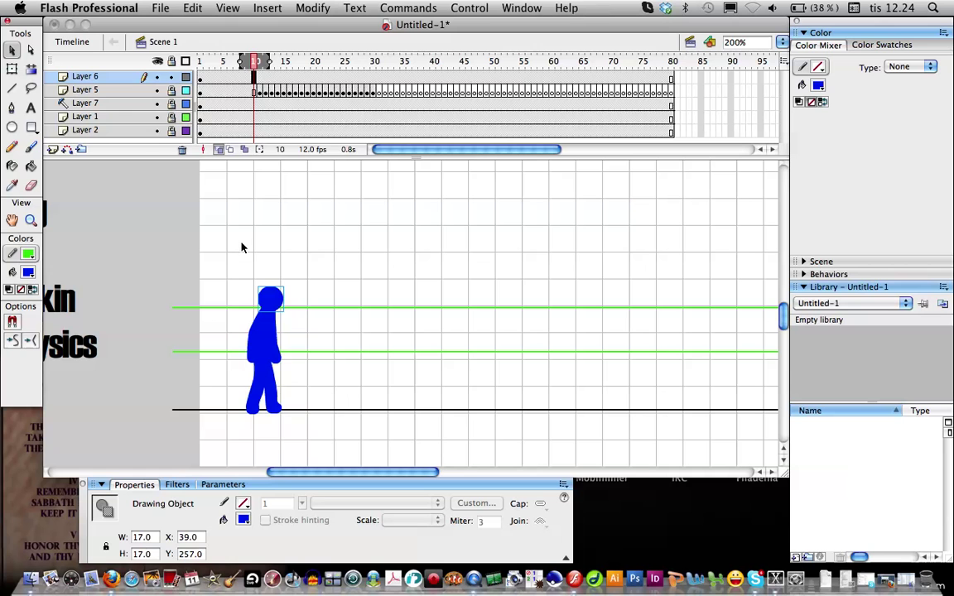
{"action": "left_click", "coordinate": [280, 300]}
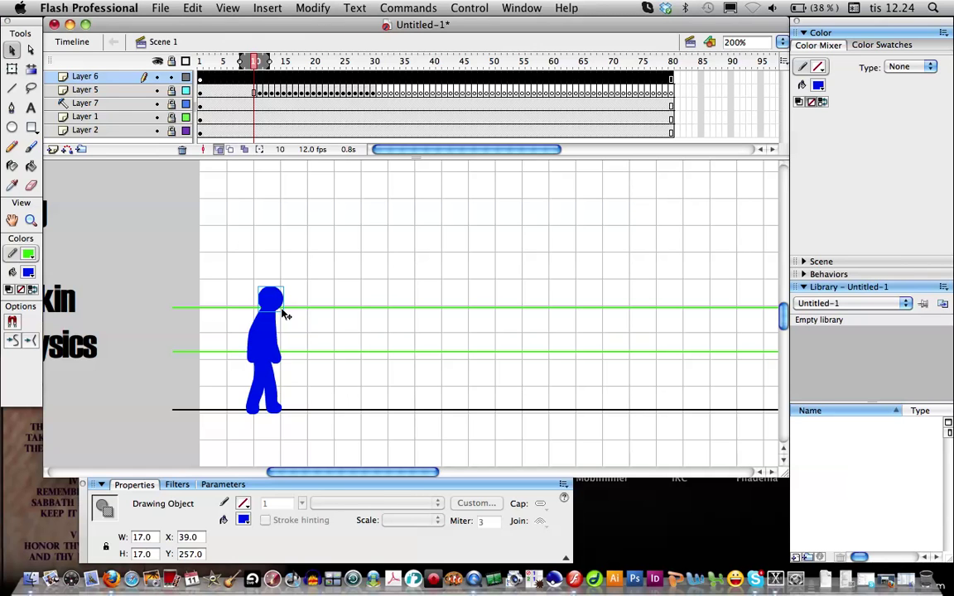
- Insert Layer 6 keyframes at frames 11 and 12 and nudge the head forward to follow the body's lean
{"action": "left_click", "coordinate": [259, 77]}
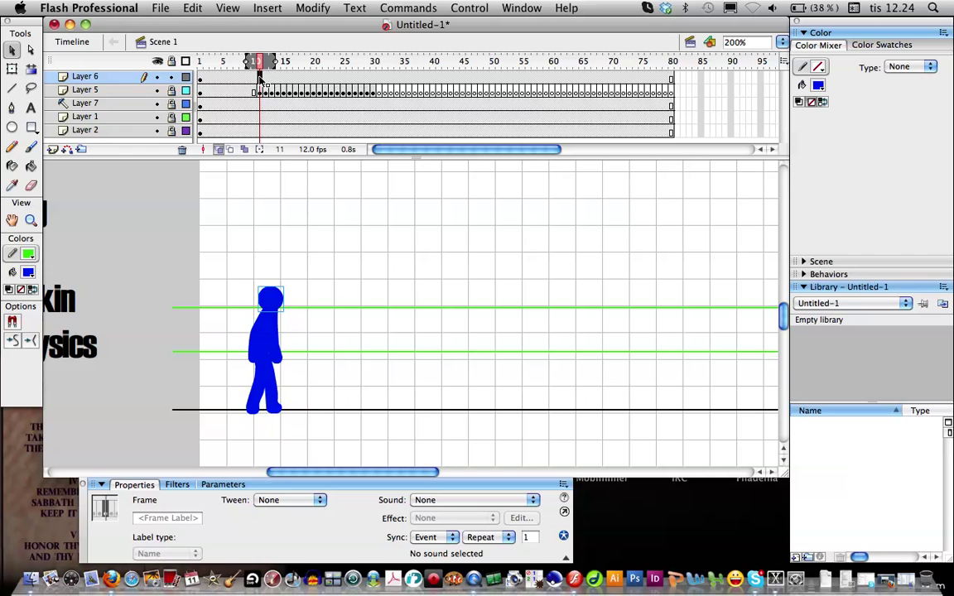
{"action": "key", "text": "F6"}
{"action": "left_click", "coordinate": [262, 78]}
{"action": "key", "text": "F6"}
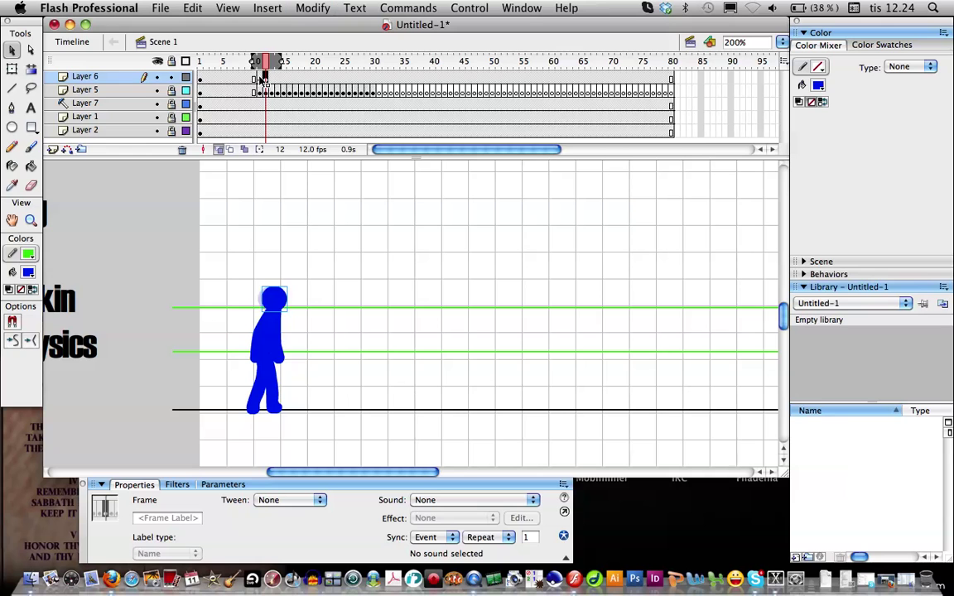
{"action": "key", "text": "Right"}
{"action": "key", "text": "Right"}
{"action": "key", "text": "Right"}
{"action": "key", "text": "Right"}
- Add Layer 6 keyframes at frames 13 and 14, moving the head forward and slightly down onto the leaning neck
{"action": "key", "text": "F6"}
{"action": "key", "text": "Right"}
{"action": "key", "text": "Right"}
{"action": "key", "text": "Right"}
{"action": "key", "text": "Right"}
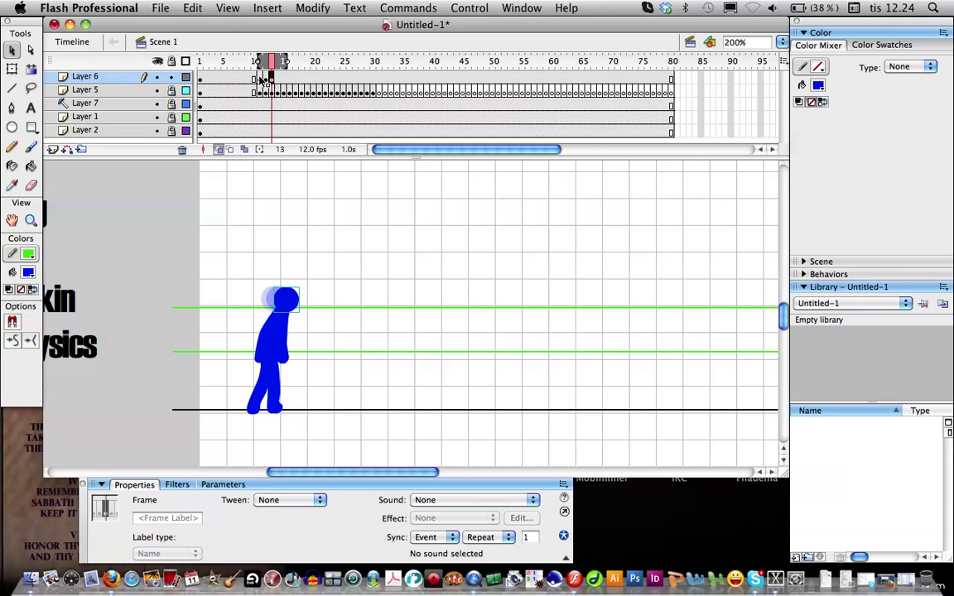
{"action": "key", "text": "F6"}
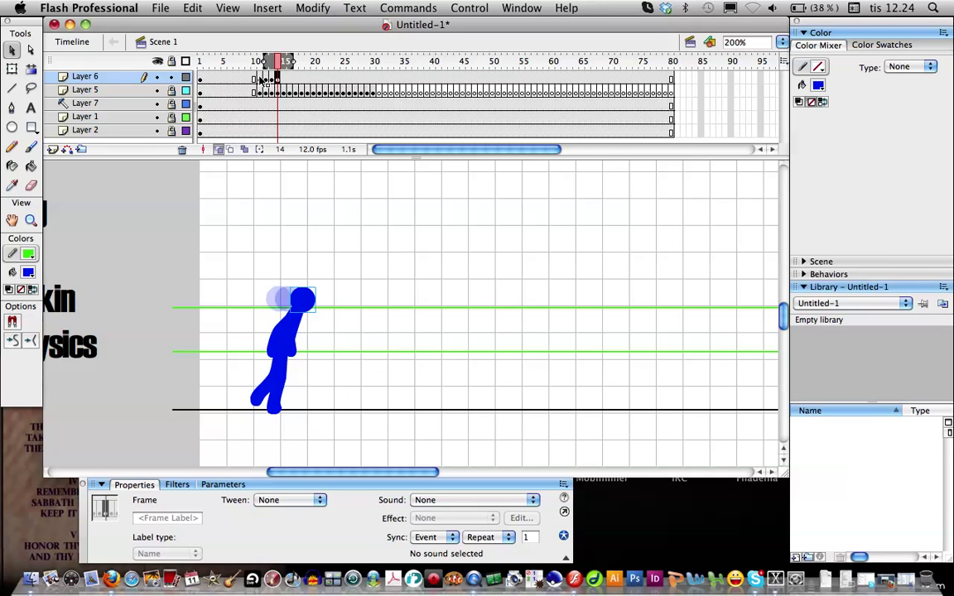
{"action": "key", "text": "Down"}
{"action": "key", "text": "Right"}
- Add Layer 6 keyframes at frames 15 and 16 and move the head forward onto the neck in each
{"action": "key", "text": "F6"}
{"action": "key", "text": "shift+Right"}
{"action": "key", "text": "shift+Right"}
{"action": "key", "text": "Left"}
{"action": "key", "text": "F6"}
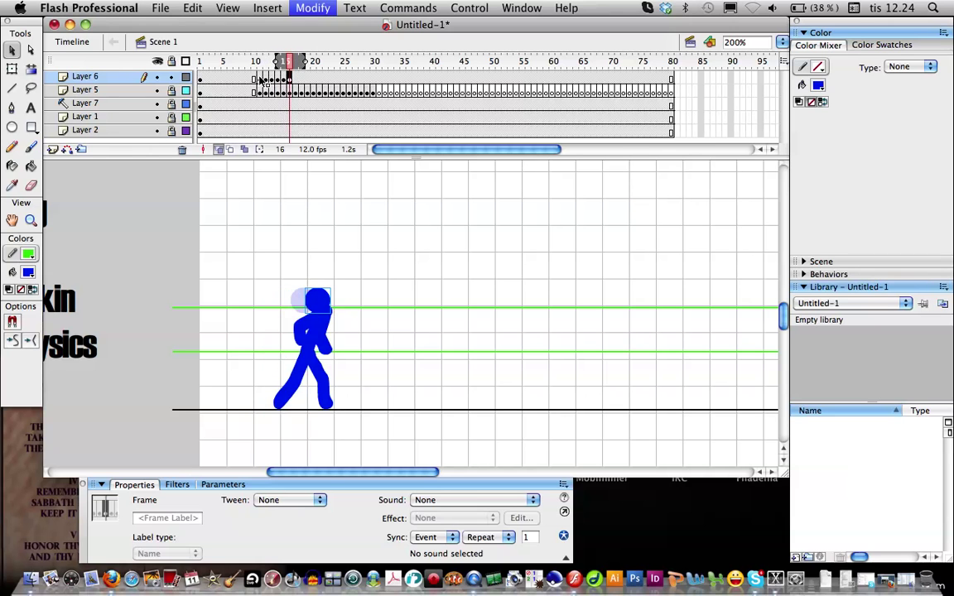
{"action": "key", "text": "shift+Right"}
{"action": "key", "text": "shift+Right"}
{"action": "key", "text": "Down"}
{"action": "key", "text": "Left"}
{"action": "key", "text": "Left"}
- Add Layer 6 keyframes at frames 17, 18 and 19, advancing the head to match the body in each
{"action": "key", "text": "F6"}
{"action": "key", "text": "shift+Right"}
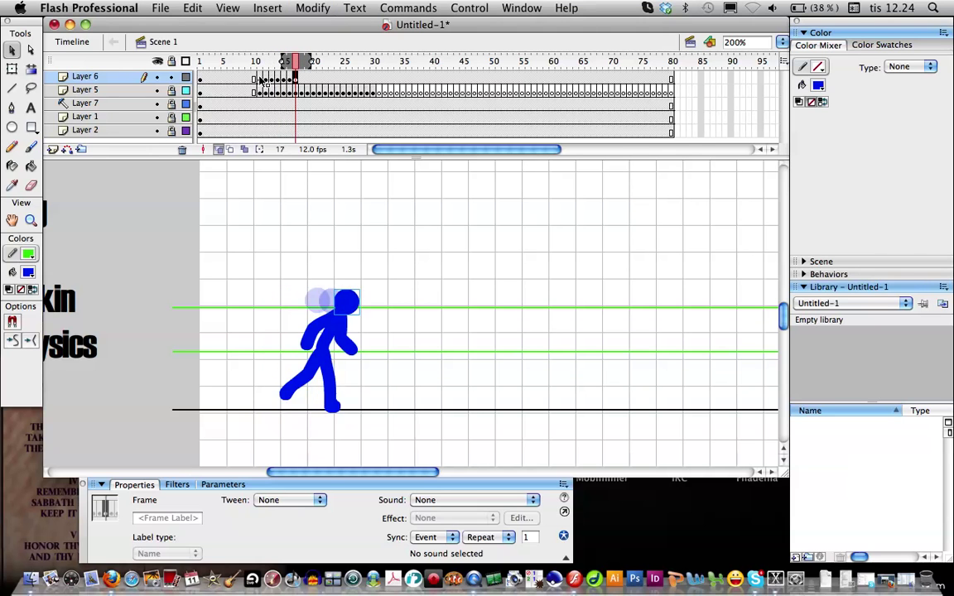
{"action": "key", "text": "F6"}
{"action": "key", "text": "shift+Right"}
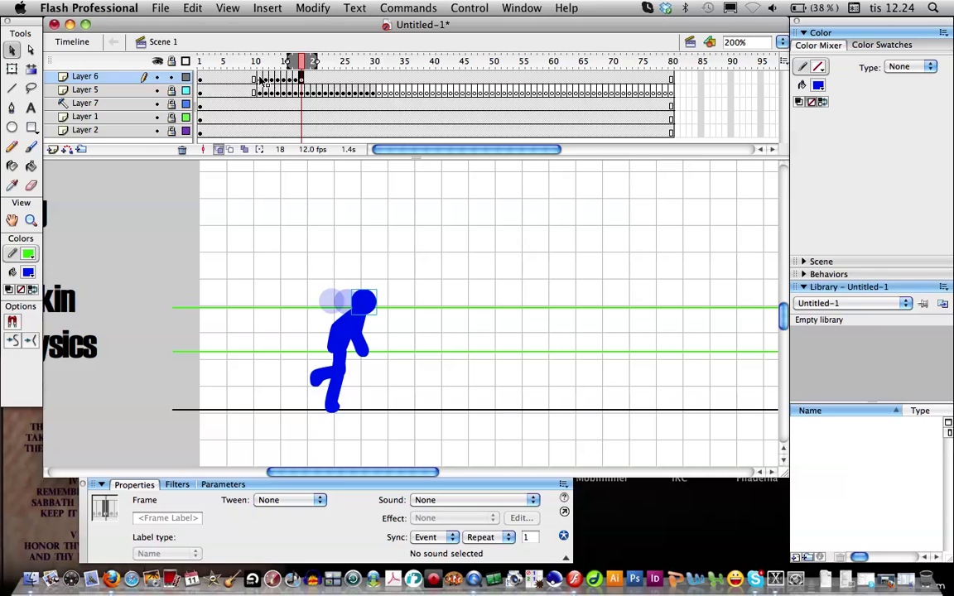
{"action": "key", "text": "F6"}
{"action": "key", "text": "shift+Right"}
{"action": "key", "text": "shift+Right"}
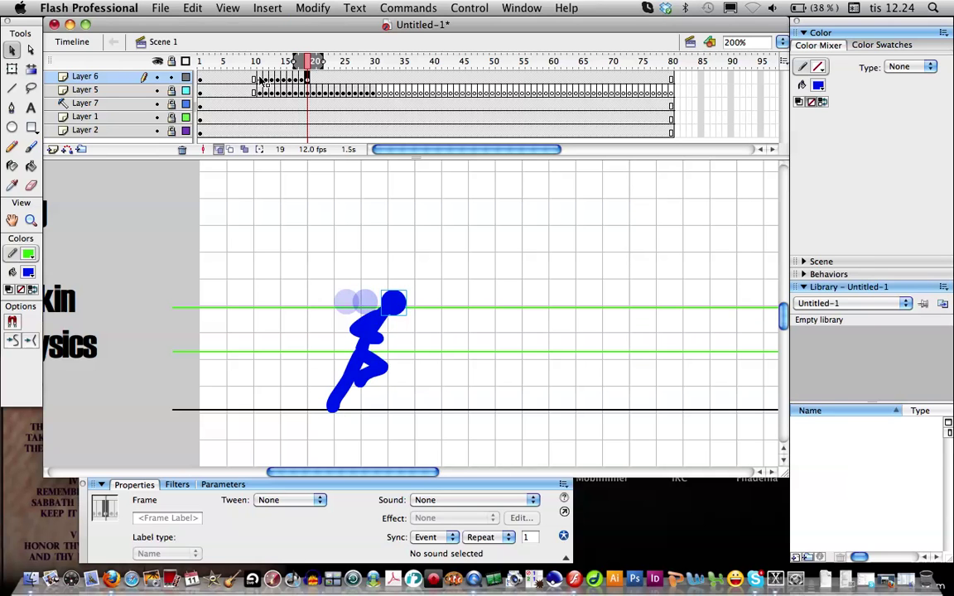
- Add Layer 6 keyframes at frames 20 and 21 and advance the head to the neck of each running pose
{"action": "key", "text": "F6"}
{"action": "key", "text": "shift+Right"}
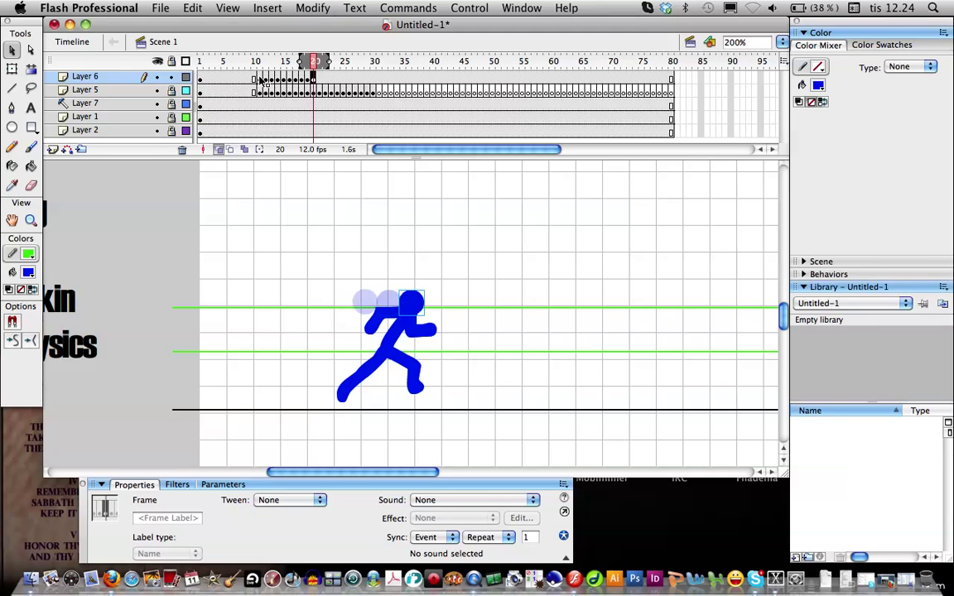
{"action": "key", "text": "Right"}
{"action": "key", "text": "Right"}
{"action": "key", "text": "F6"}
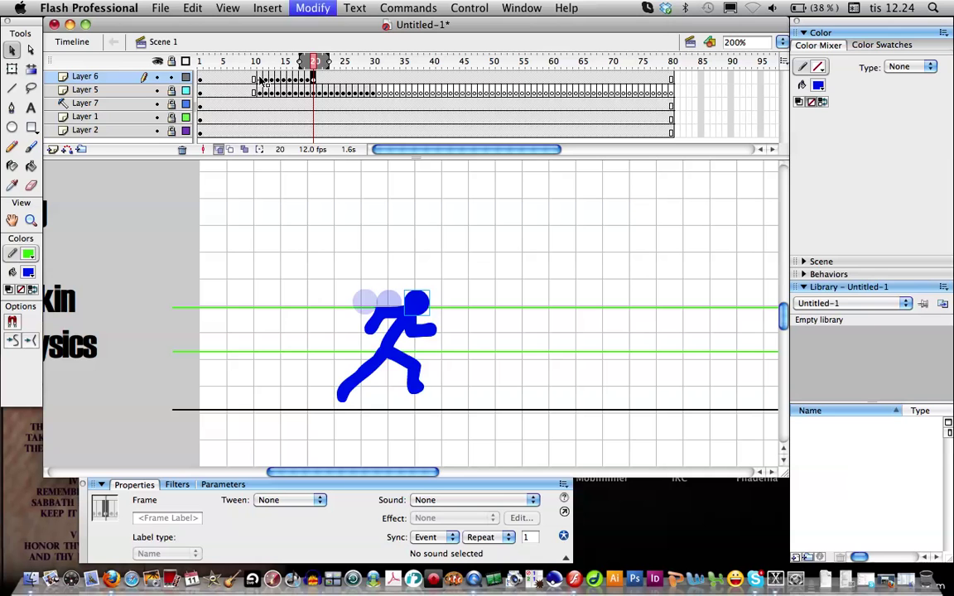
{"action": "key", "text": "shift+Right"}
{"action": "key", "text": "shift+Right"}
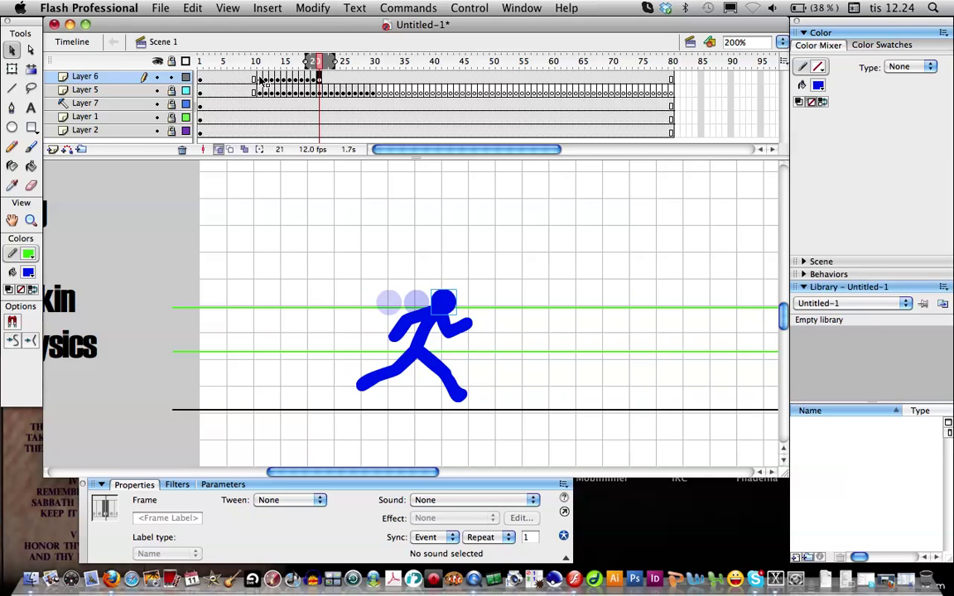
- Add a Layer 6 keyframe at frame 22 and nudge the head forward onto the figure's neck
{"action": "key", "text": "F6"}
{"action": "key", "text": "Right"}
{"action": "key", "text": "Right"}
{"action": "key", "text": "Right"}
{"action": "key", "text": "Right"}
{"action": "key", "text": "Right"}
{"action": "key", "text": "Right"}
{"action": "key", "text": "Right"}
{"action": "key", "text": "Right"}
{"action": "key", "text": "Right"}
{"action": "key", "text": "Right"}
{"action": "key", "text": "Right"}
{"action": "key", "text": "Right"}
{"action": "key", "text": "Right"}
{"action": "key", "text": "Right"}
{"action": "key", "text": "Right"}
{"action": "key", "text": "Right"}
{"action": "key", "text": "Right"}
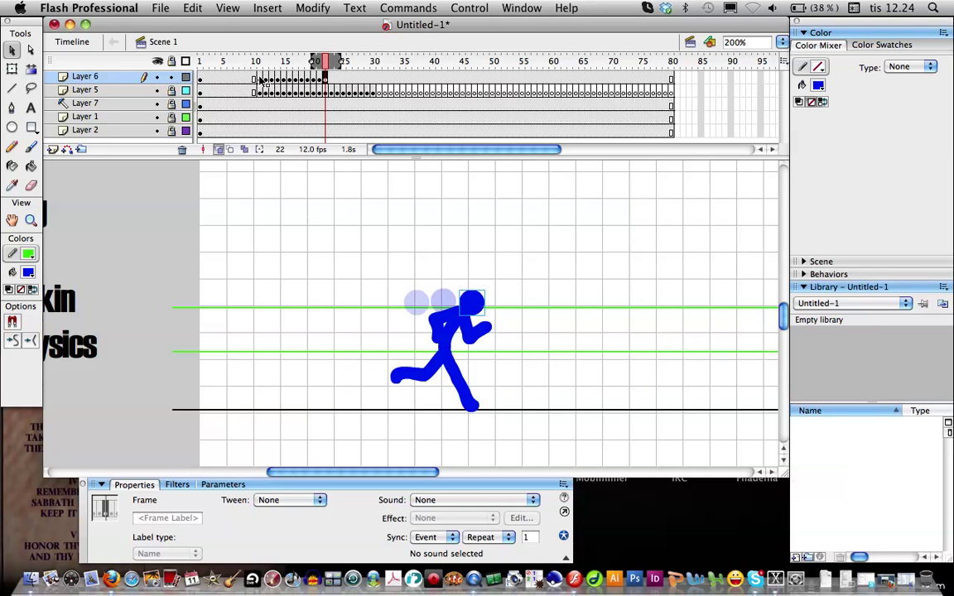
- Add a Layer 6 keyframe at frame 23 and nudge the head forward and down to fit the crouched pose
{"action": "key", "text": "F6"}
{"action": "key", "text": "Right"}
{"action": "key", "text": "Right"}
{"action": "key", "text": "Right"}
{"action": "key", "text": "Right"}
{"action": "key", "text": "Right"}
{"action": "key", "text": "Right"}
{"action": "key", "text": "Right"}
{"action": "key", "text": "Right"}
{"action": "key", "text": "Right"}
{"action": "key", "text": "Right"}
{"action": "key", "text": "Right"}
{"action": "key", "text": "Right"}
{"action": "key", "text": "Right"}
{"action": "key", "text": "Right"}
{"action": "key", "text": "Down"}
{"action": "key", "text": "Down"}
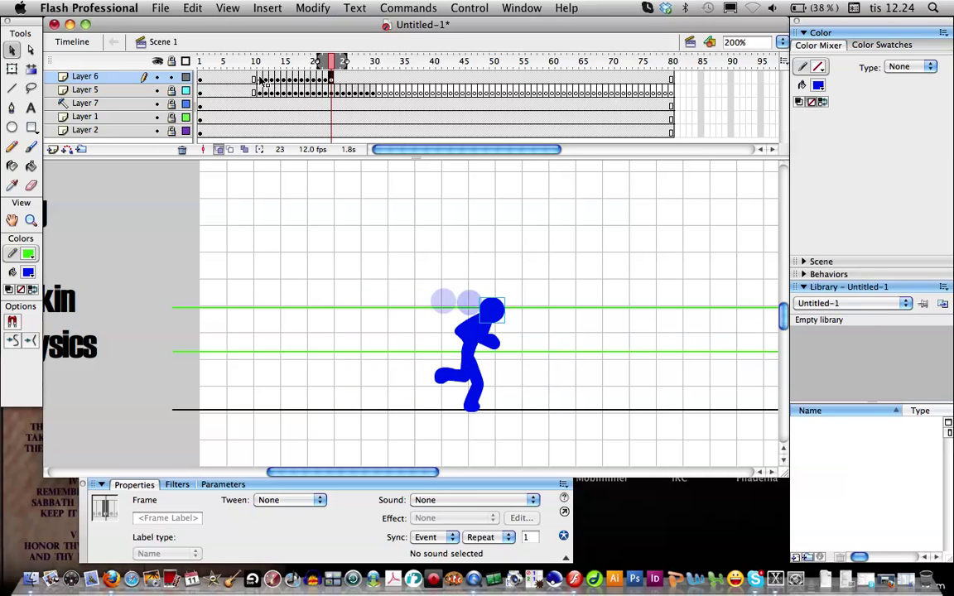
- Add a Layer 6 keyframe at frame 24 and nudge the head forward to the top of the leaning torso
{"action": "key", "text": "F6"}
{"action": "key", "text": "Right"}
{"action": "key", "text": "Right"}
{"action": "key", "text": "Right"}
{"action": "key", "text": "Right"}
{"action": "key", "text": "Right"}
{"action": "key", "text": "Right"}
{"action": "key", "text": "Right"}
{"action": "key", "text": "Right"}
{"action": "key", "text": "Right"}
{"action": "key", "text": "Right"}
{"action": "key", "text": "Right"}
{"action": "key", "text": "Right"}
{"action": "key", "text": "Right"}
{"action": "key", "text": "Right"}
{"action": "key", "text": "Right"}
{"action": "key", "text": "Right"}
{"action": "key", "text": "Right"}
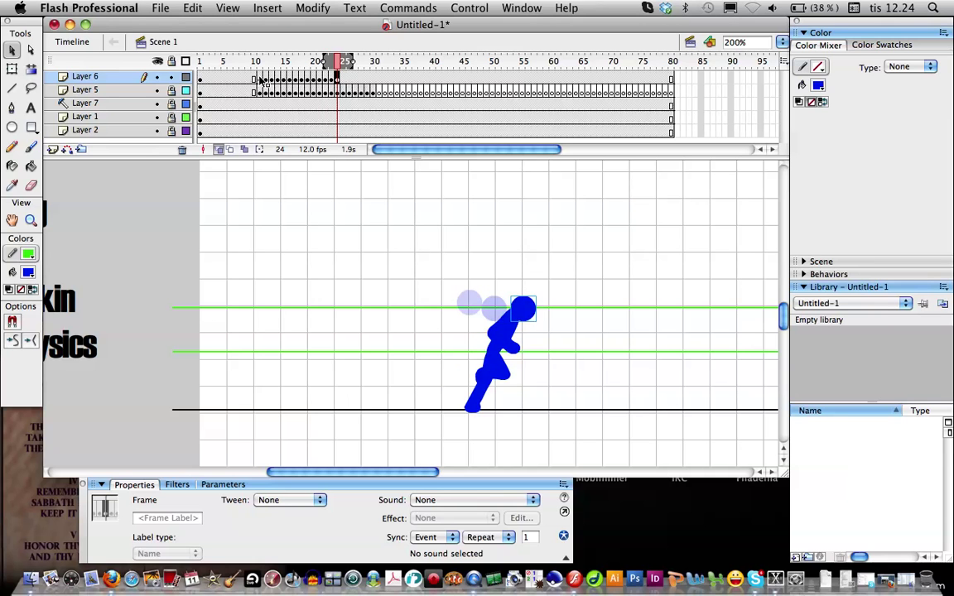
- Add a Layer 6 keyframe at frame 25 and nudge the head forward and up onto the push-off pose
{"action": "key", "text": "F6"}
{"action": "key", "text": "Right"}
{"action": "key", "text": "Right"}
{"action": "key", "text": "Right"}
{"action": "key", "text": "Right"}
{"action": "key", "text": "Right"}
{"action": "key", "text": "Right"}
{"action": "key", "text": "Right"}
{"action": "key", "text": "Right"}
{"action": "key", "text": "Right"}
{"action": "key", "text": "Right"}
{"action": "key", "text": "Right"}
{"action": "key", "text": "Right"}
{"action": "key", "text": "Right"}
{"action": "key", "text": "Right"}
{"action": "key", "text": "Right"}
{"action": "key", "text": "Right"}
{"action": "key", "text": "Right"}
{"action": "key", "text": "Up"}
{"action": "key", "text": "Up"}
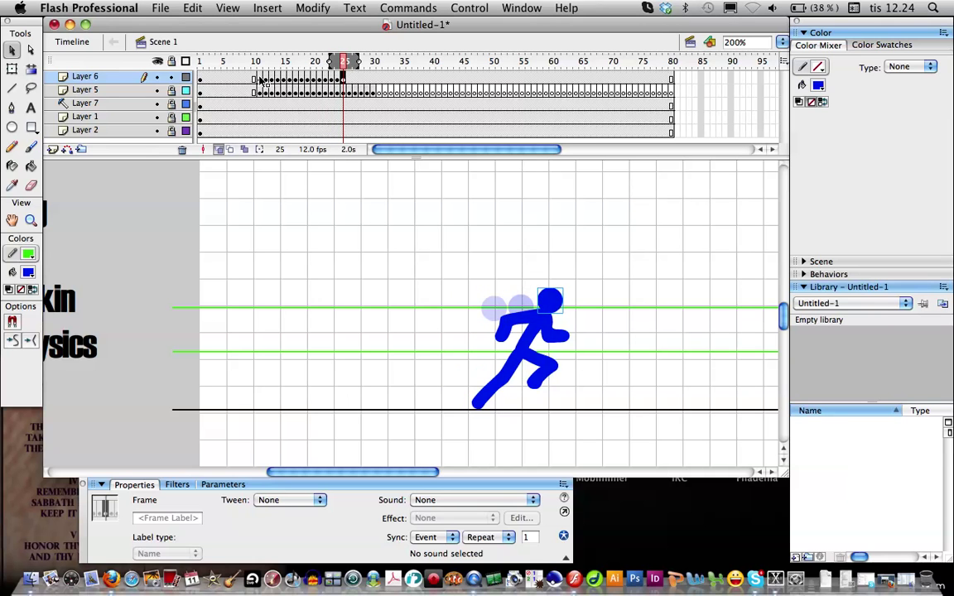
- Add a Layer 6 keyframe at frame 26 and nudge the head forward onto the wide-stride pose
{"action": "key", "text": "F6"}
{"action": "key", "text": "Right"}
{"action": "key", "text": "Right"}
{"action": "key", "text": "Right"}
{"action": "key", "text": "Right"}
{"action": "key", "text": "Right"}
{"action": "key", "text": "Right"}
{"action": "key", "text": "Right"}
{"action": "key", "text": "Right"}
{"action": "key", "text": "Right"}
{"action": "key", "text": "Right"}
{"action": "key", "text": "Right"}
{"action": "key", "text": "Right"}
{"action": "key", "text": "Right"}
{"action": "key", "text": "Right"}
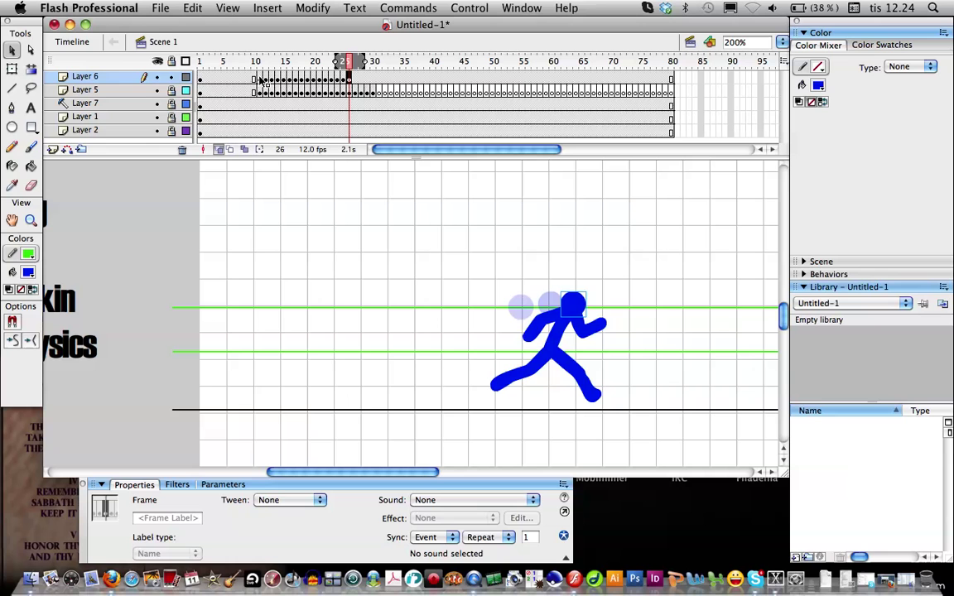
- Add a Layer 6 keyframe at frame 27 and nudge the head forward and slightly down onto the front-foot landing pose
{"action": "key", "text": "F6"}
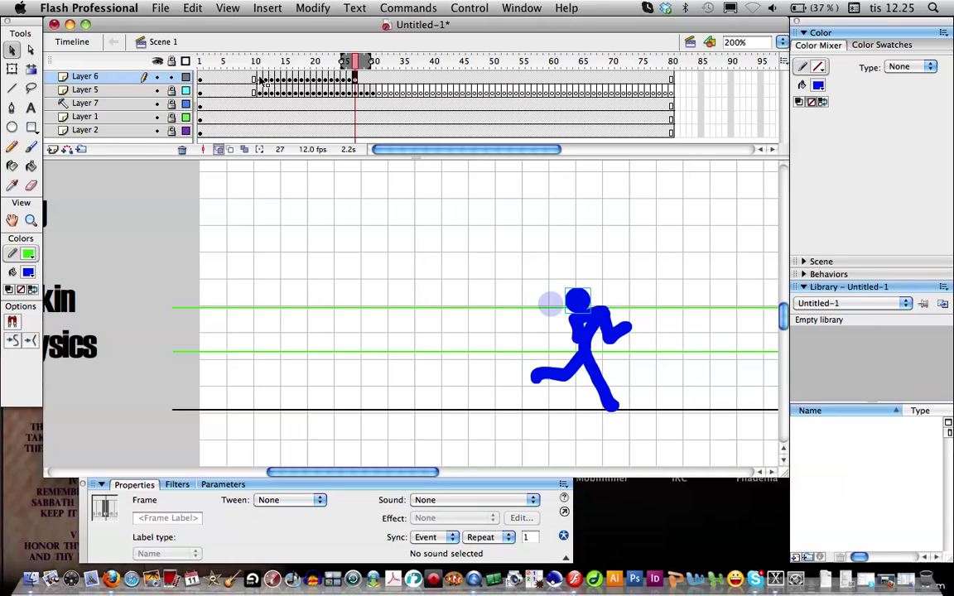
{"action": "key", "text": "Right"}
{"action": "key", "text": "Right"}
{"action": "key", "text": "Right"}
{"action": "key", "text": "Right"}
{"action": "key", "text": "Right"}
{"action": "key", "text": "Right"}
{"action": "key", "text": "Right"}
{"action": "key", "text": "Right"}
{"action": "key", "text": "Right"}
{"action": "key", "text": "Right"}
{"action": "key", "text": "Right"}
{"action": "key", "text": "Right"}
{"action": "key", "text": "Right"}
{"action": "key", "text": "Right"}
{"action": "key", "text": "Right"}
{"action": "key", "text": "Right"}
{"action": "key", "text": "Right"}
{"action": "key", "text": "Right"}
{"action": "key", "text": "Right"}
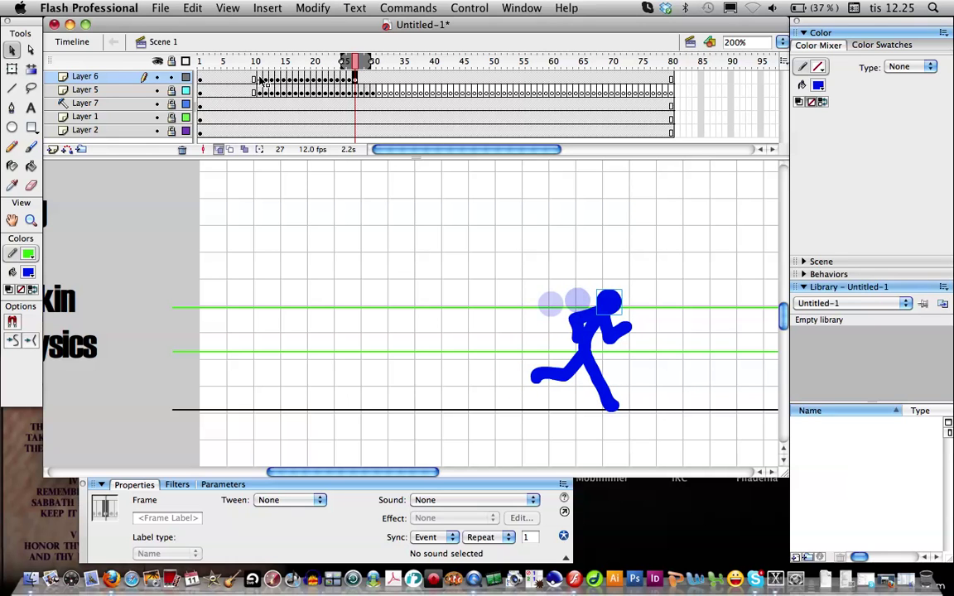
- Add a Layer 6 keyframe at frame 28 and nudge the head forward and slightly down onto the bent-knee pose
{"action": "key", "text": "F6"}
{"action": "key", "text": "Right"}
{"action": "key", "text": "Right"}
{"action": "key", "text": "Right"}
{"action": "key", "text": "Right"}
{"action": "key", "text": "Right"}
{"action": "key", "text": "Right"}
{"action": "key", "text": "Right"}
{"action": "key", "text": "Right"}
{"action": "key", "text": "Right"}
{"action": "key", "text": "Right"}
{"action": "key", "text": "Right"}
{"action": "key", "text": "Right"}
{"action": "key", "text": "Right"}
{"action": "key", "text": "Right"}
{"action": "key", "text": "Right"}
{"action": "key", "text": "Right"}
{"action": "key", "text": "Right"}
{"action": "key", "text": "Right"}
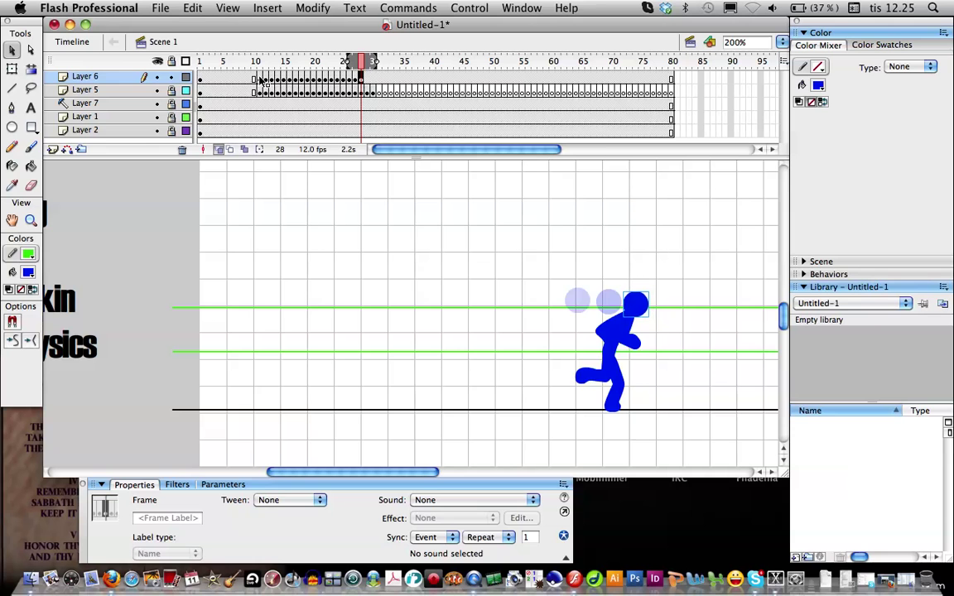
- Add a Layer 6 keyframe at frame 29 and nudge the head forward to the top of the forward-leaning body
{"action": "key", "text": "F6"}
{"action": "key", "text": "Right"}
{"action": "key", "text": "Right"}
{"action": "key", "text": "Right"}
{"action": "key", "text": "Right"}
{"action": "key", "text": "Right"}
{"action": "key", "text": "Right"}
{"action": "key", "text": "Right"}
{"action": "key", "text": "Right"}
{"action": "key", "text": "Right"}
{"action": "key", "text": "Right"}
{"action": "key", "text": "Right"}
{"action": "key", "text": "Right"}
{"action": "key", "text": "Right"}
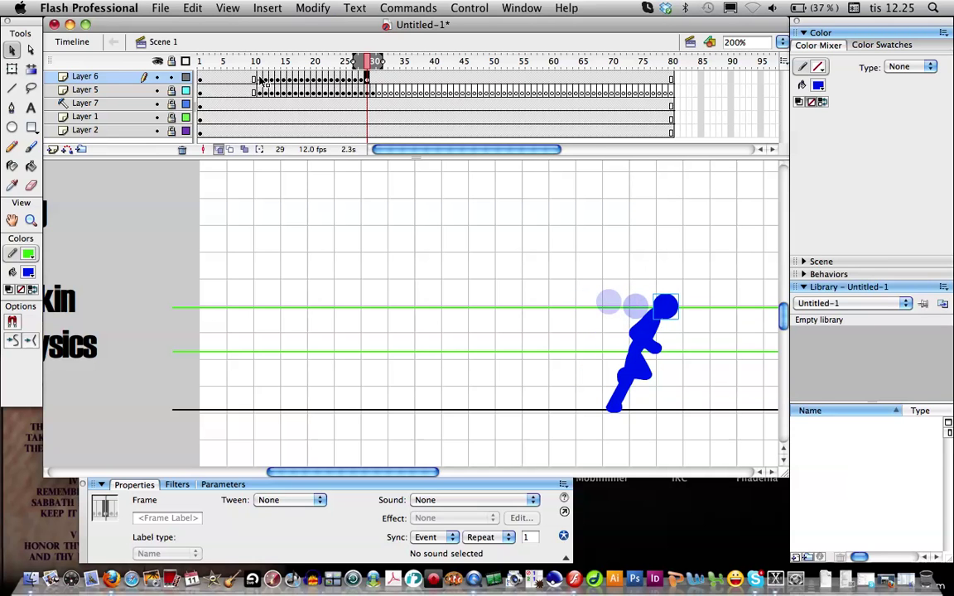
- Add a Layer 6 keyframe at frame 30 and nudge the head forward onto the extended push-off pose
{"action": "key", "text": "F6"}
{"action": "key", "text": "Right"}
{"action": "key", "text": "Right"}
{"action": "key", "text": "Right"}
{"action": "key", "text": "Right"}
{"action": "key", "text": "Right"}
{"action": "key", "text": "Right"}
{"action": "key", "text": "Right"}
{"action": "key", "text": "Right"}
{"action": "key", "text": "Right"}
{"action": "key", "text": "Right"}
{"action": "key", "text": "Right"}
{"action": "key", "text": "Right"}
{"action": "key", "text": "Right"}
{"action": "key", "text": "Right"}
{"action": "key", "text": "Right"}
{"action": "key", "text": "Right"}
{"action": "key", "text": "Right"}
{"action": "key", "text": "Right"}
{"action": "key", "text": "Right"}
{"action": "key", "text": "Right"}
{"action": "key", "text": "Right"}
{"action": "key", "text": "Right"}
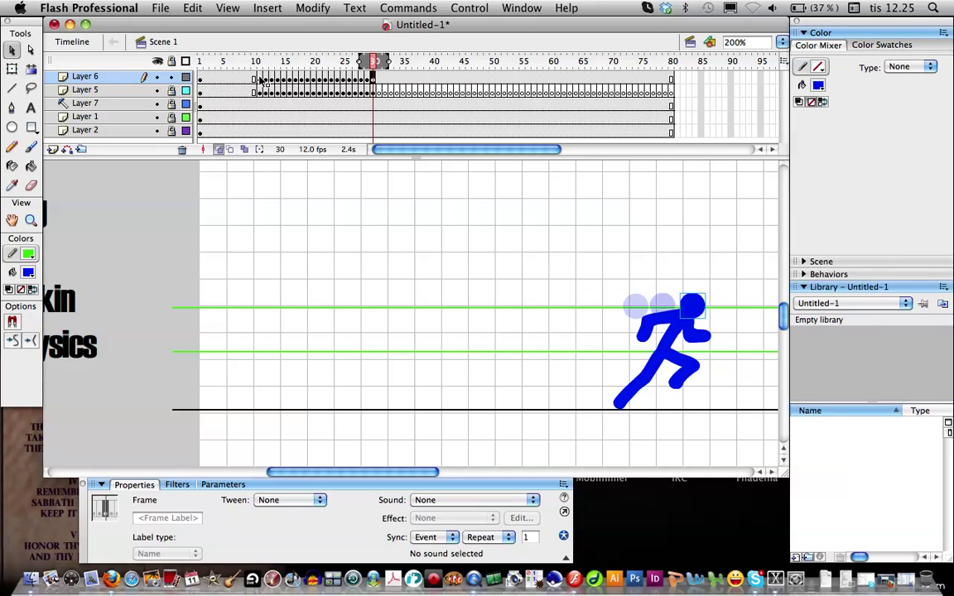
- Add a Layer 6 keyframe at frame 31, delete its head, and preview the animation as a test movie
{"action": "key", "text": "F6"}
{"action": "key", "text": "BackSpace"}
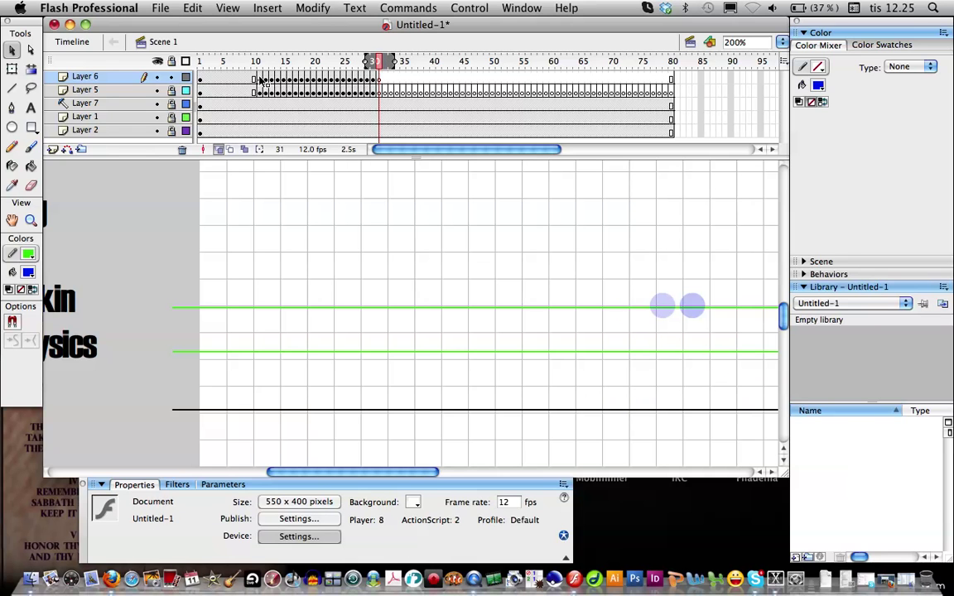
{"action": "key", "text": "super+Return"}
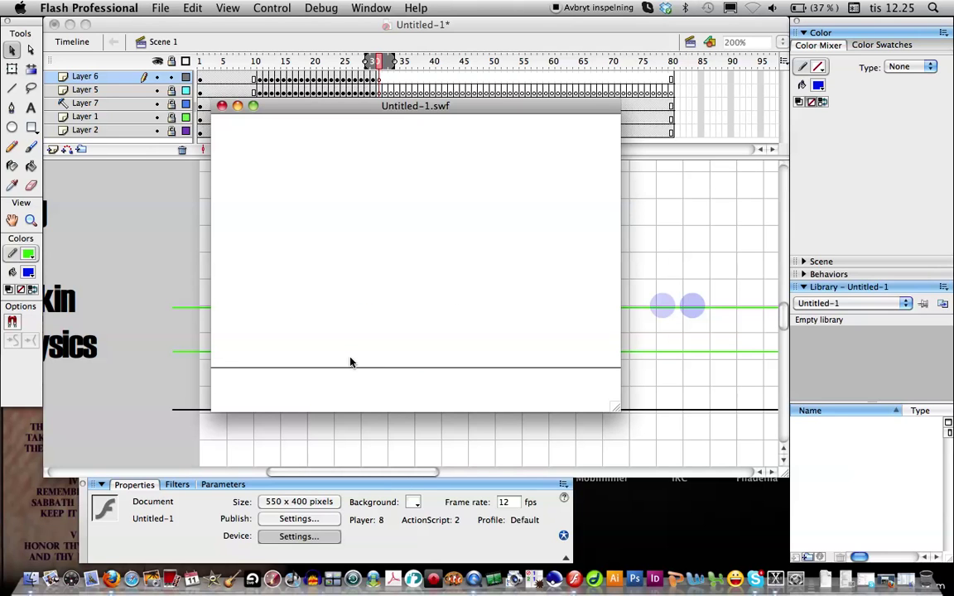
{"action": "left_click", "coordinate": [221, 105]}
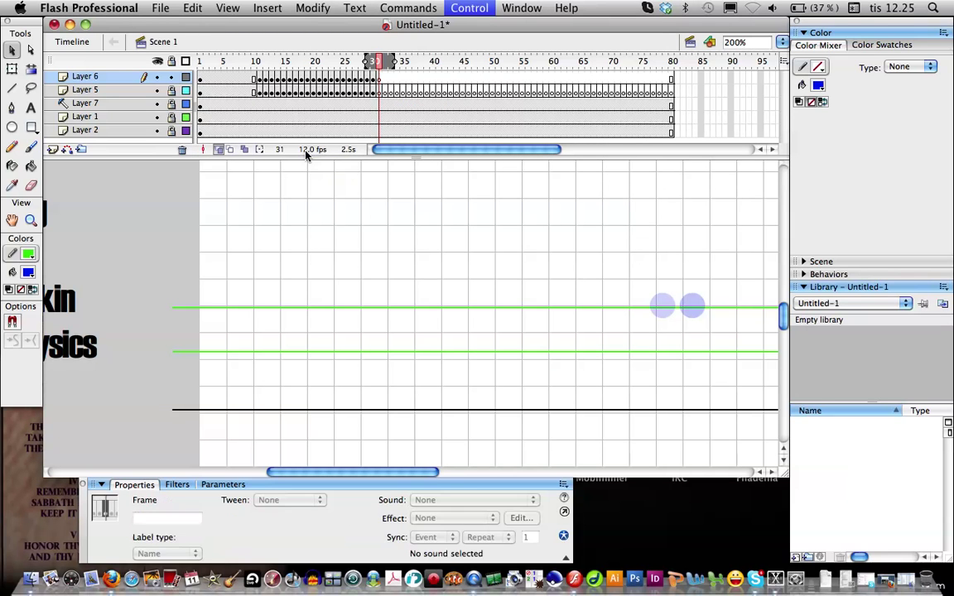
- Set the document's frame rate to 24 fps
{"action": "double_click", "coordinate": [304, 152]}
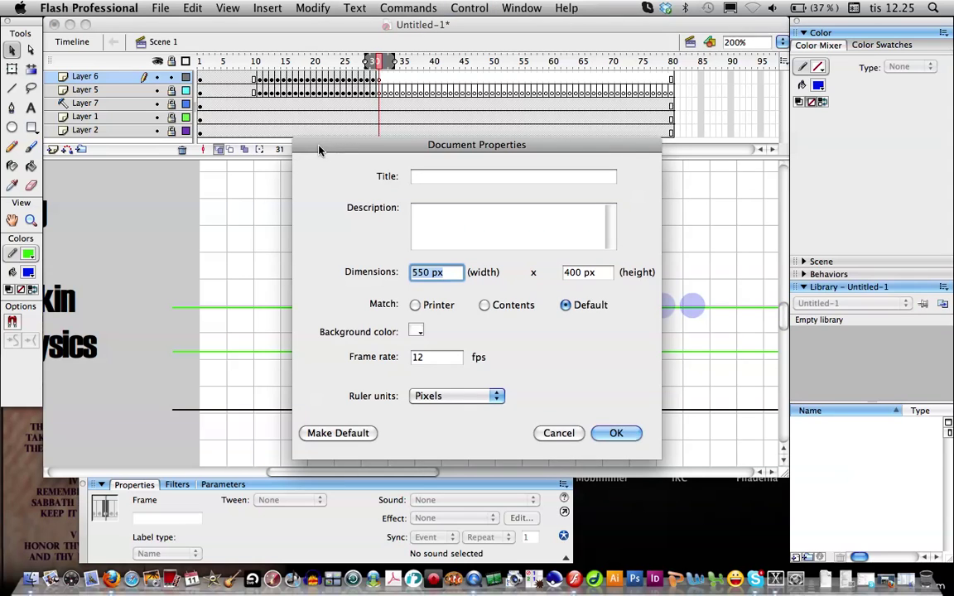
{"action": "left_click_drag", "start_coordinate": [431, 357], "coordinate": [352, 353]}
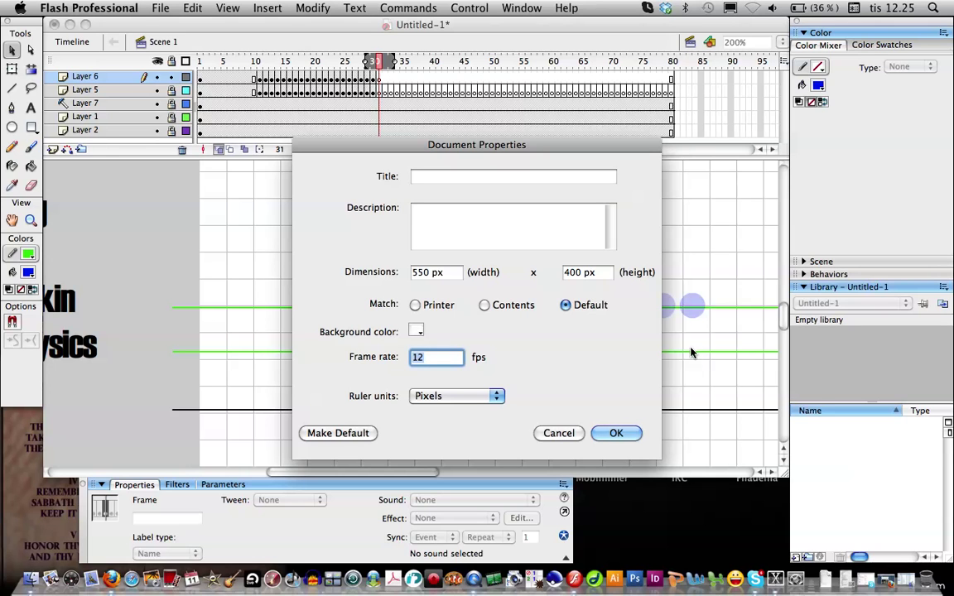
{"action": "type", "text": "24"}
{"action": "left_click", "coordinate": [616, 433]}
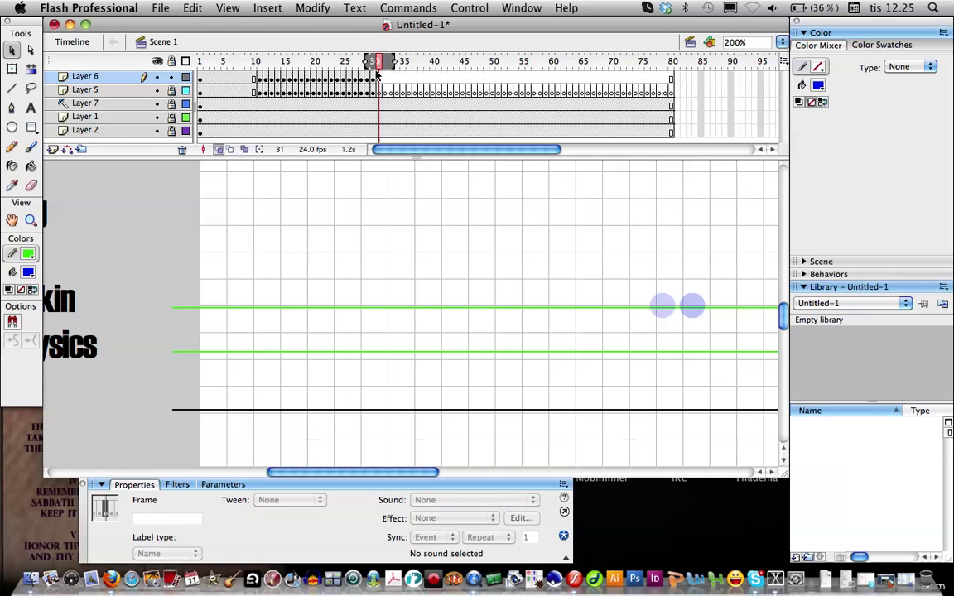
- Remove frames 31 to 80 from all layers so the animation ends at frame 30
{"action": "left_click_drag", "start_coordinate": [381, 75], "coordinate": [671, 129]}
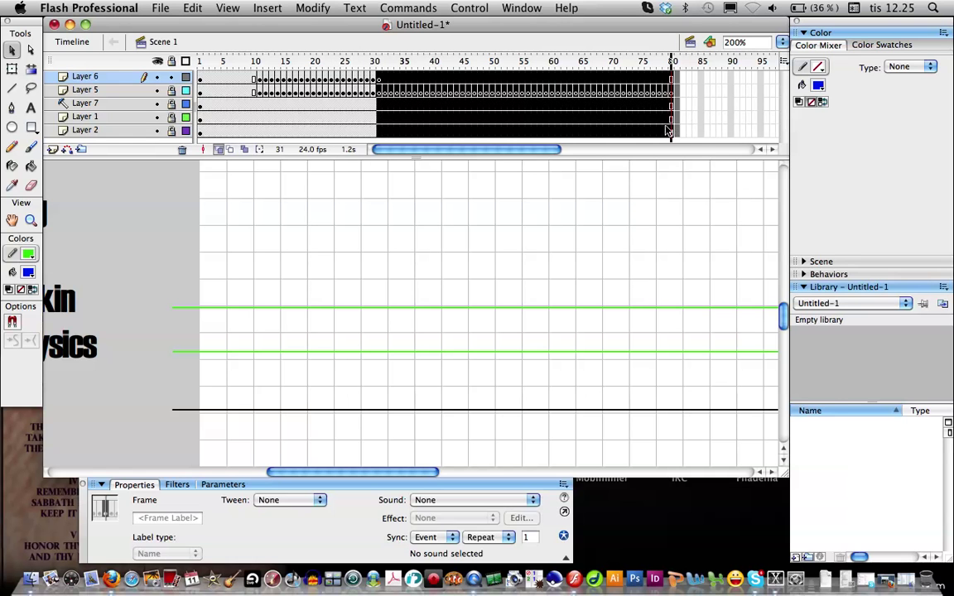
{"action": "right_click", "coordinate": [665, 130]}
{"action": "left_click", "coordinate": [698, 171]}
- Scrub the timeline back to frame 9 and review the shortened run in a test movie
{"action": "left_click_drag", "start_coordinate": [374, 63], "coordinate": [250, 64]}
{"action": "key", "text": "super+Return"}
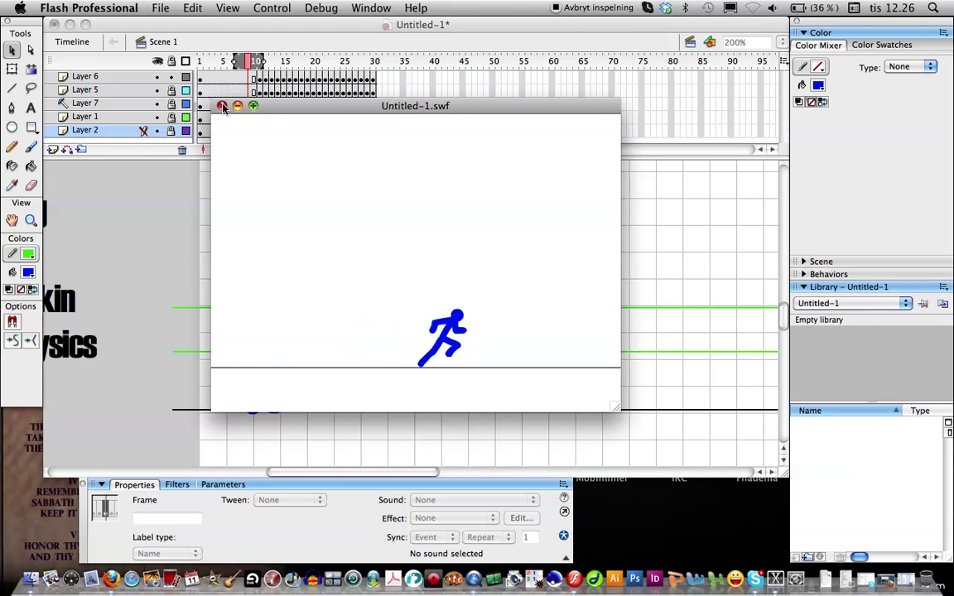
{"action": "key", "text": "super+w"}
{"action": "scroll", "coordinate": [329, 411], "scroll_direction": "left", "scroll_amount": 5}
{"action": "scroll", "coordinate": [327, 414], "scroll_direction": "right", "scroll_amount": 10}
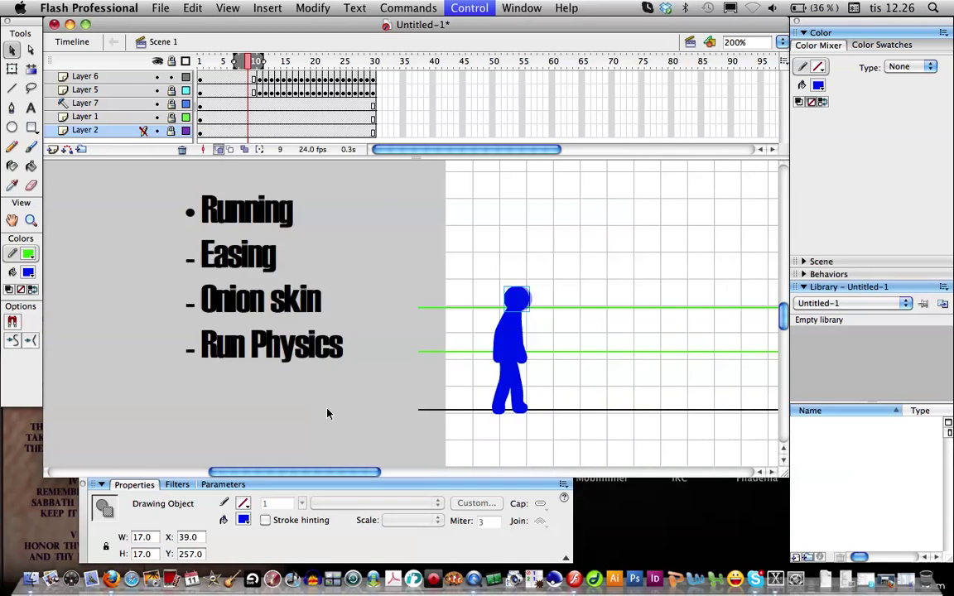
{"action": "scroll", "coordinate": [325, 413], "scroll_direction": "up", "scroll_amount": 2}
{"action": "scroll", "coordinate": [323, 413], "scroll_direction": "down", "scroll_amount": 3}
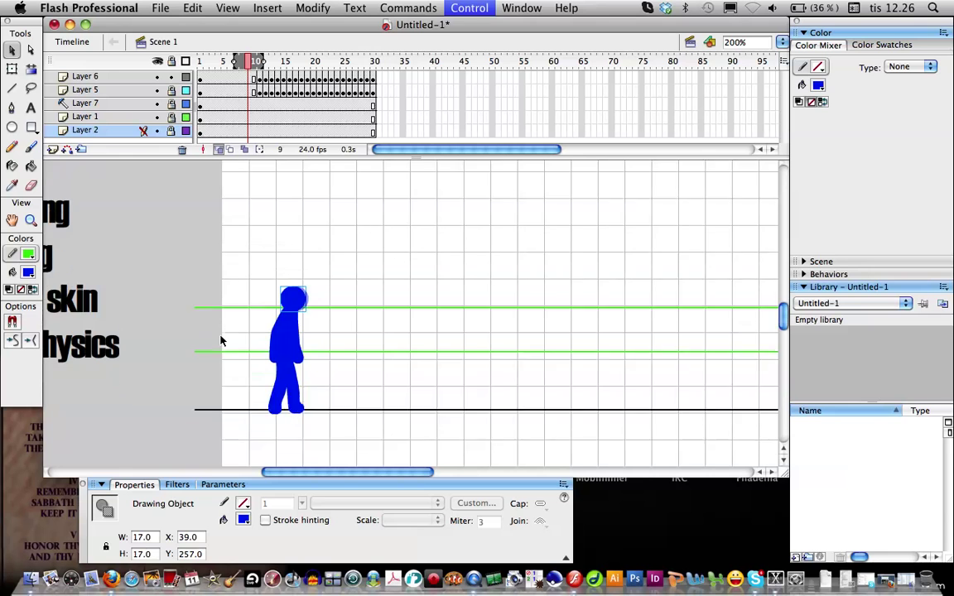